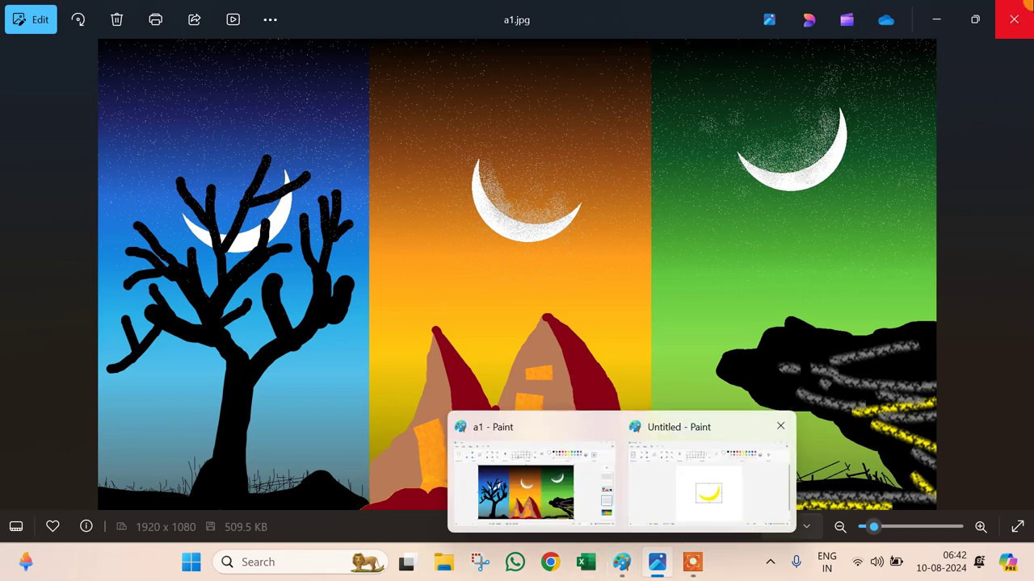
Step: Minimize the a1.jpg preview, switch to Paint and close the untitled yellow crescent drawing without saving, keeping the a1 image open
click(938, 21)
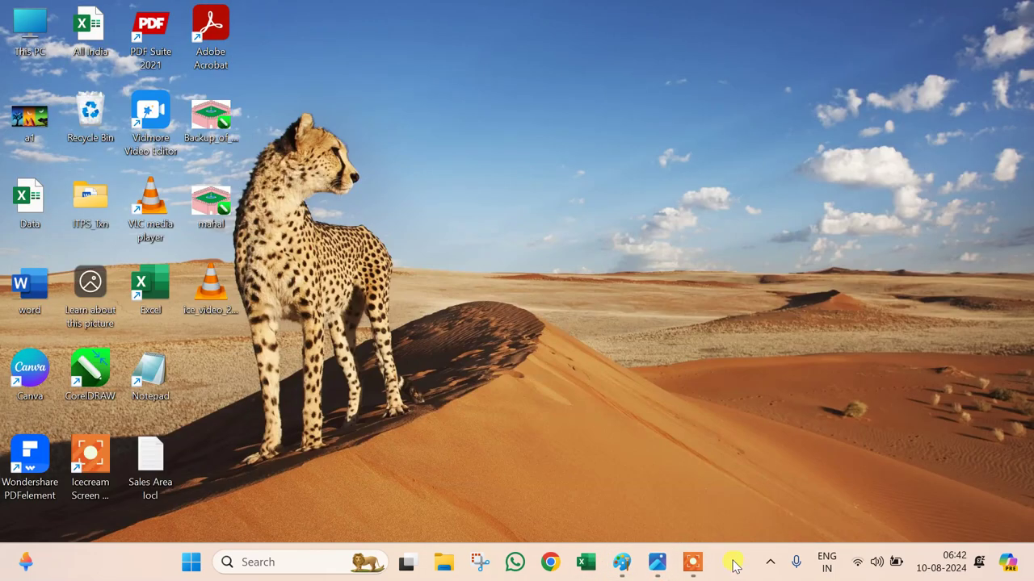
mouse_move(622, 562)
click(578, 502)
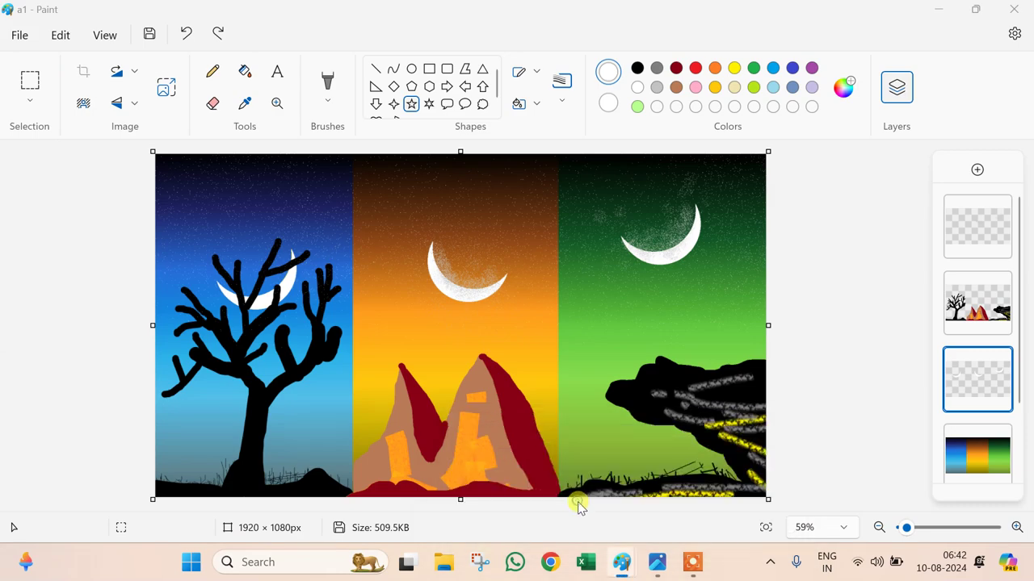
click(712, 502)
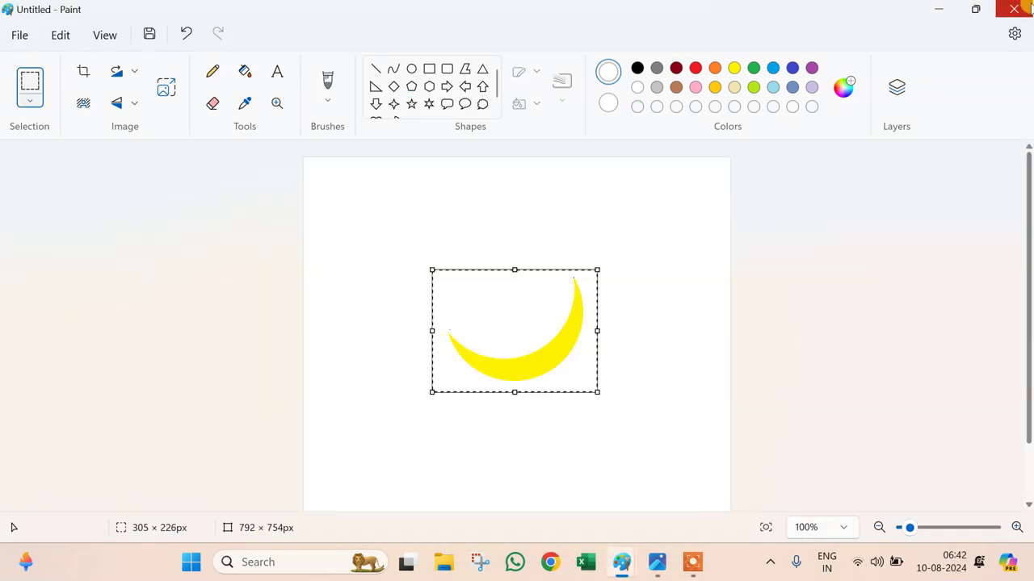
click(1014, 9)
click(528, 335)
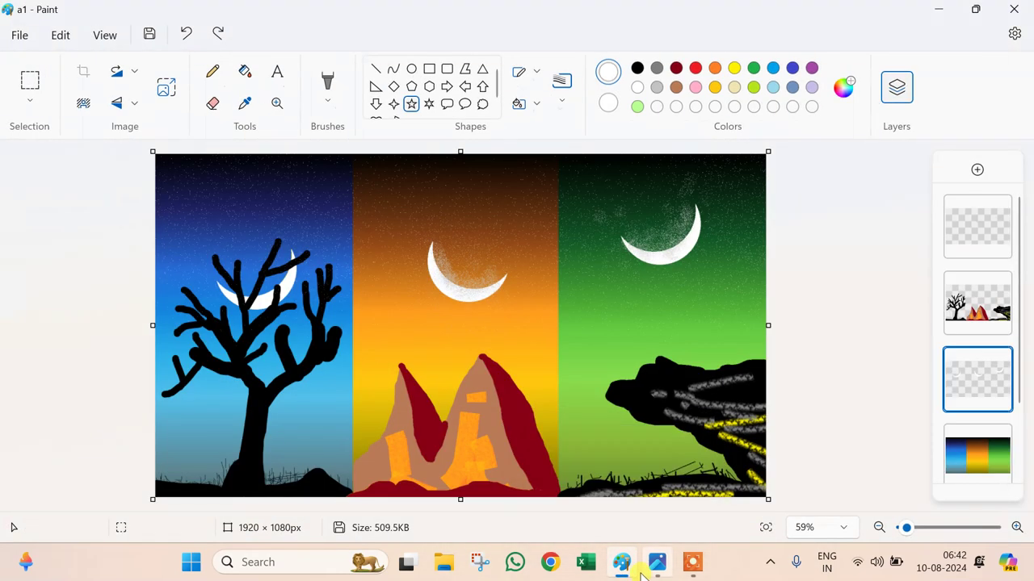
click(622, 567)
click(622, 567)
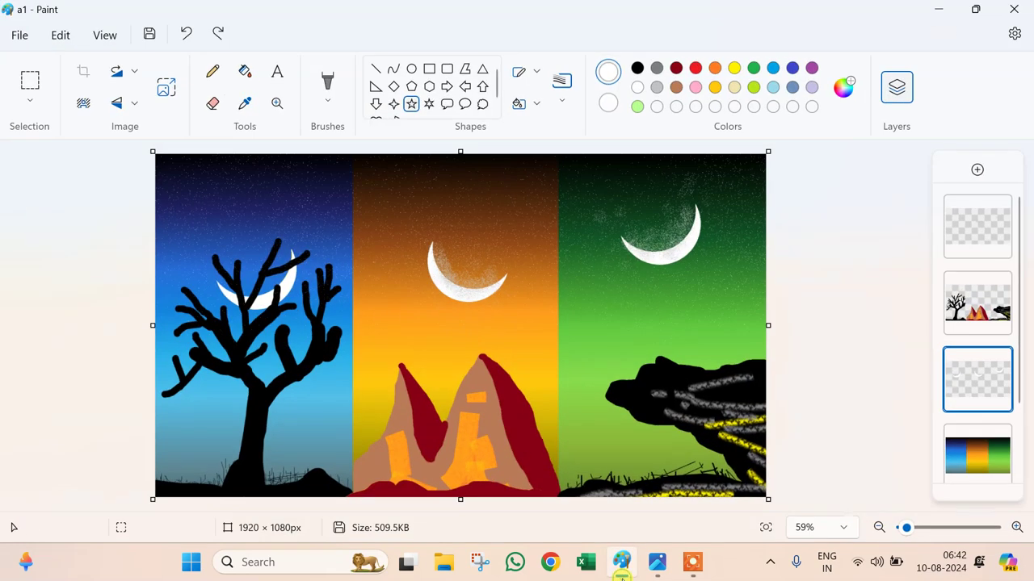
Step: Create a new blank image and confirm its size as 1920 × 1080 pixels in the image properties
click(18, 35)
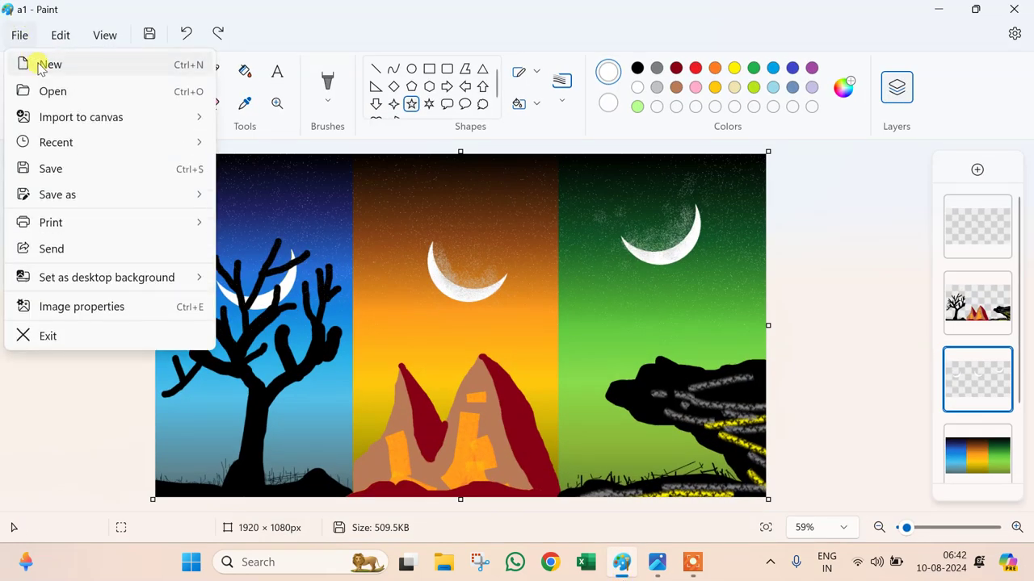
click(42, 66)
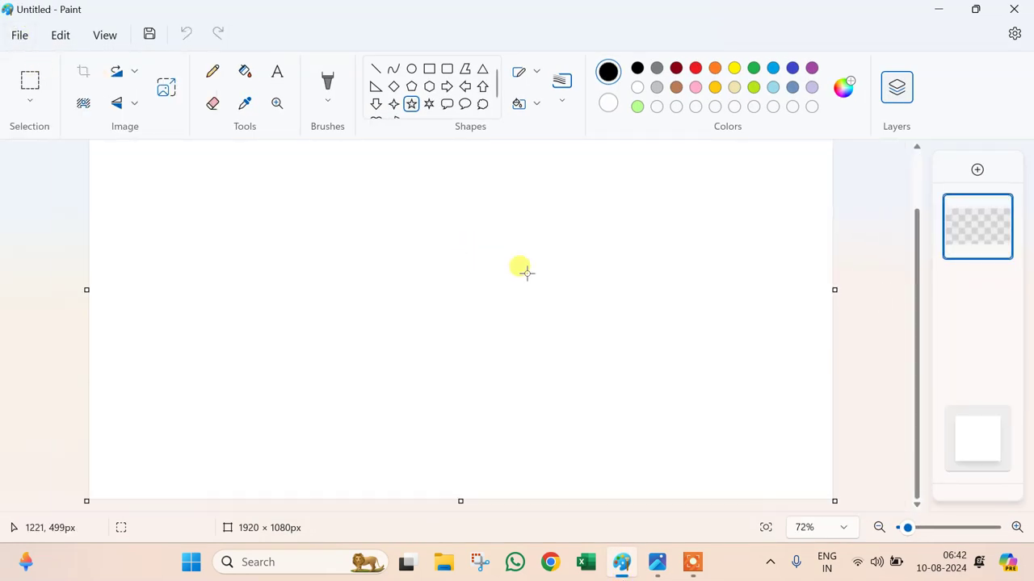
scroll(527, 273, down, 3)
click(18, 35)
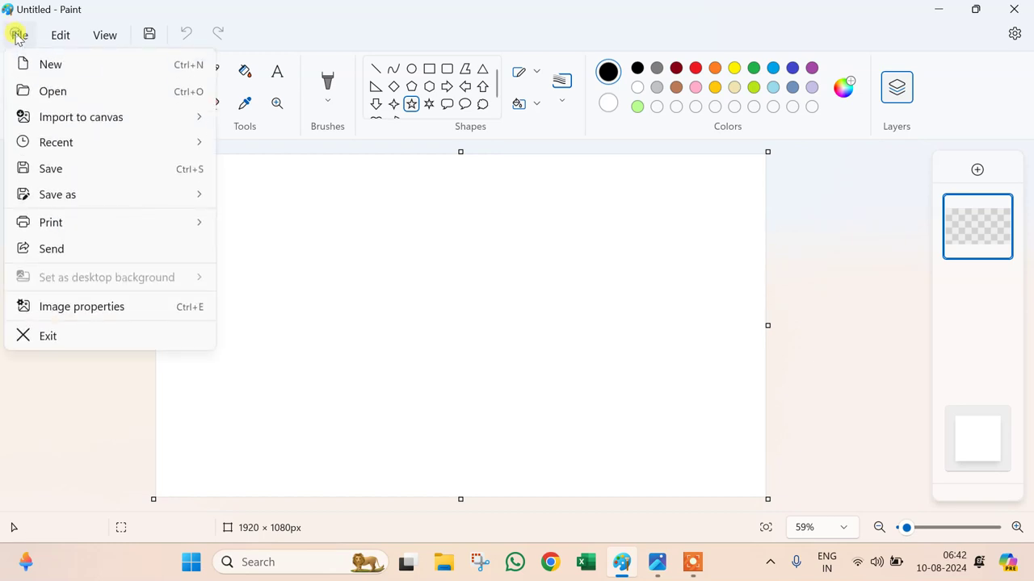
click(121, 307)
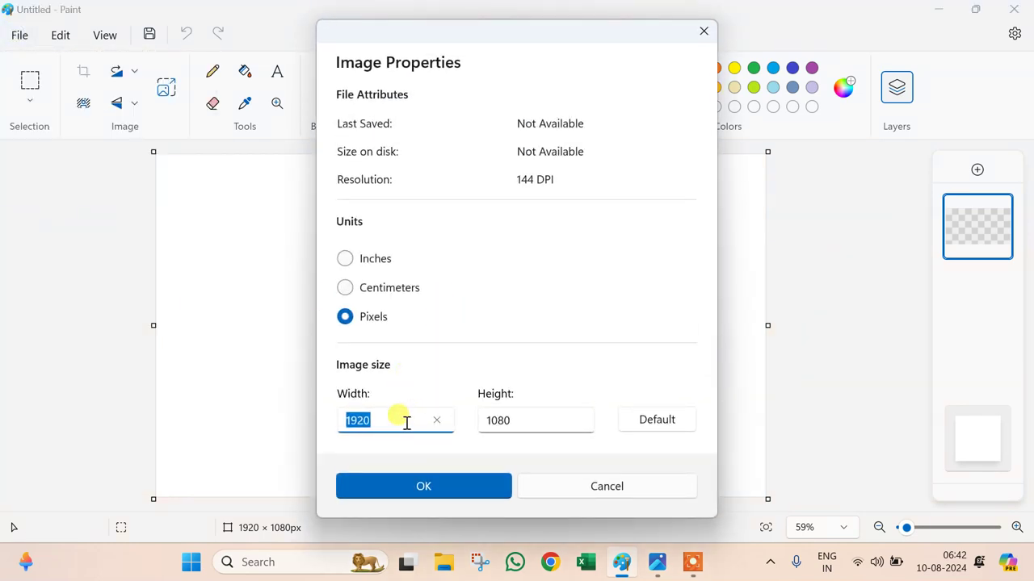
click(478, 493)
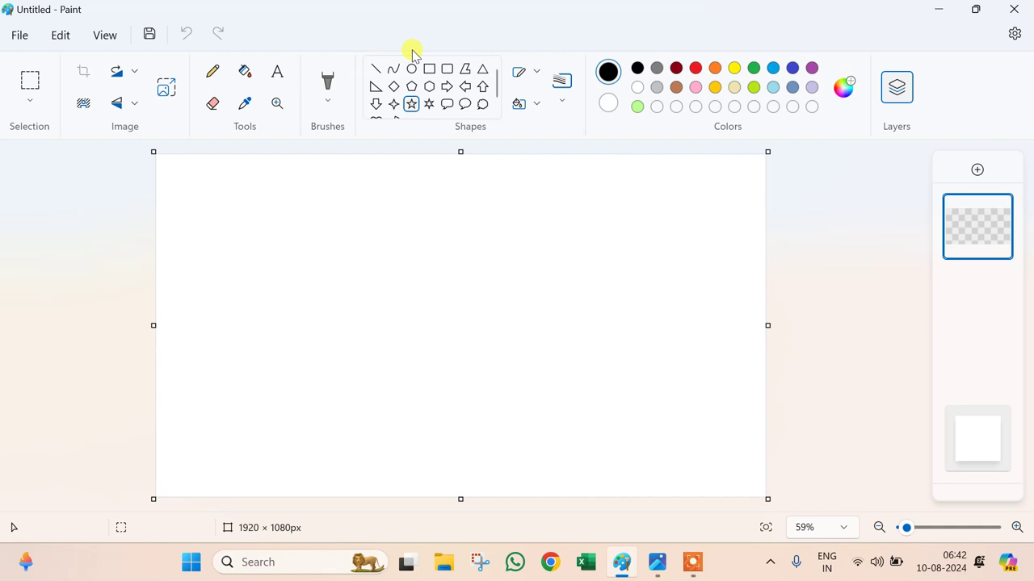
Step: Draw two black diagonal lines rising to the right, one cutting off the canvas's upper-left area and one its lower-right corner
click(375, 68)
mouse_move(338, 267)
mouse_down()
mouse_move(847, 122)
mouse_move(854, 134)
mouse_up()
drag(338, 268, 127, 315)
drag(456, 436, 838, 366)
drag(450, 442, 361, 510)
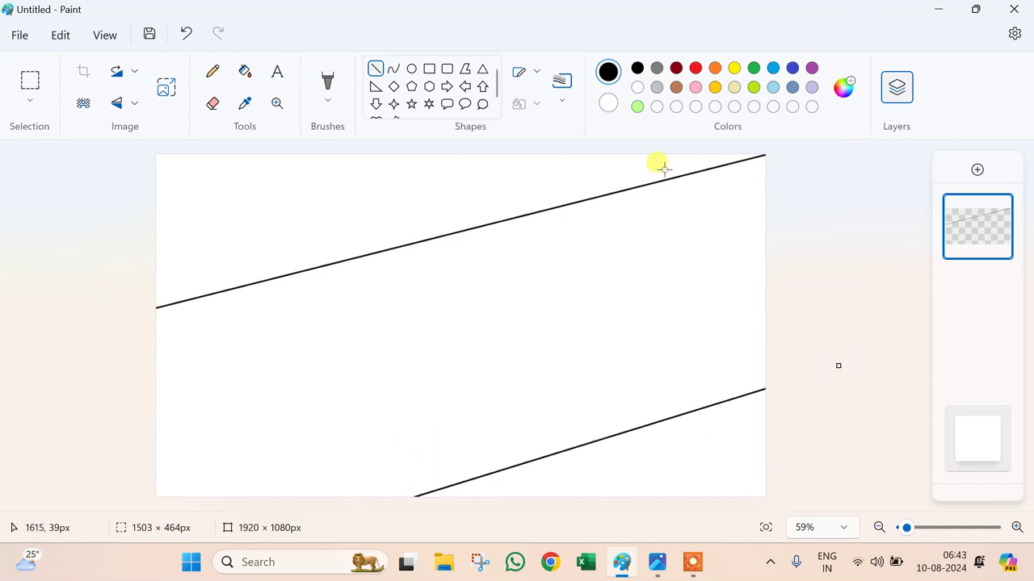
Step: Fill the areas above the upper diagonal and below the lower diagonal with black
click(246, 71)
click(289, 194)
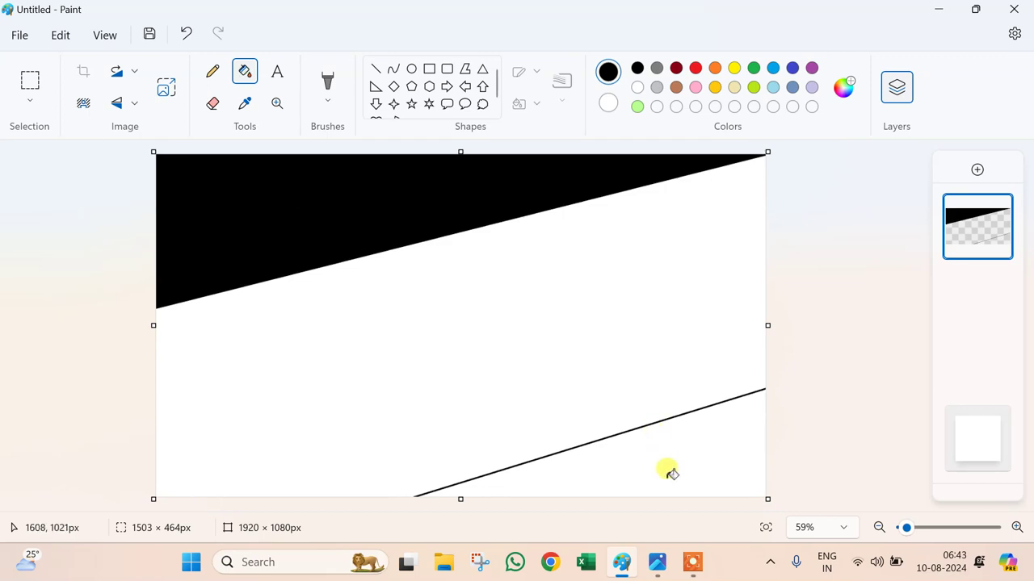
click(666, 450)
Step: Draw an indigo diagonal line across the white area and fill the band between it and the upper black area with indigo
click(375, 70)
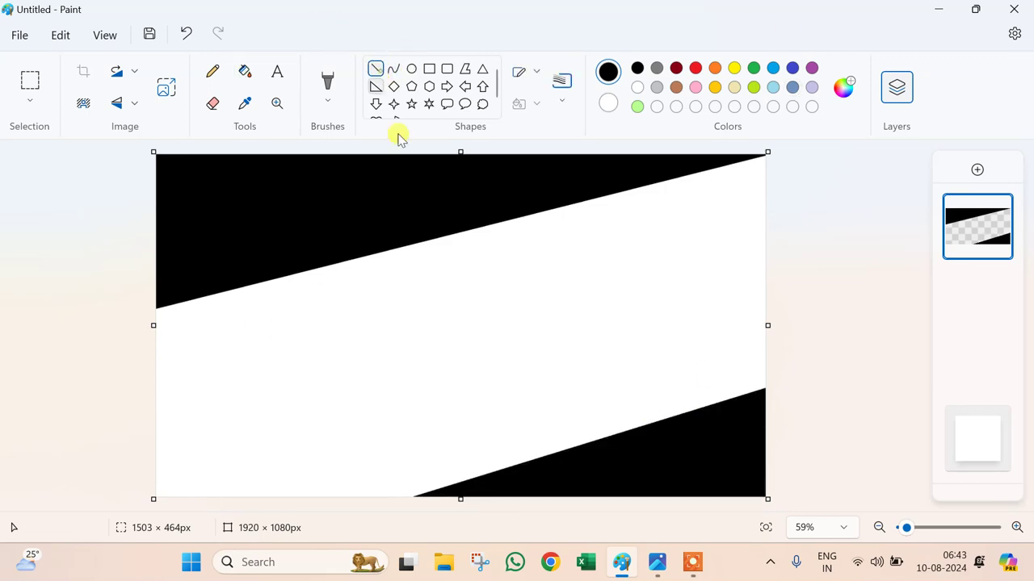
click(793, 69)
drag(445, 327, 823, 199)
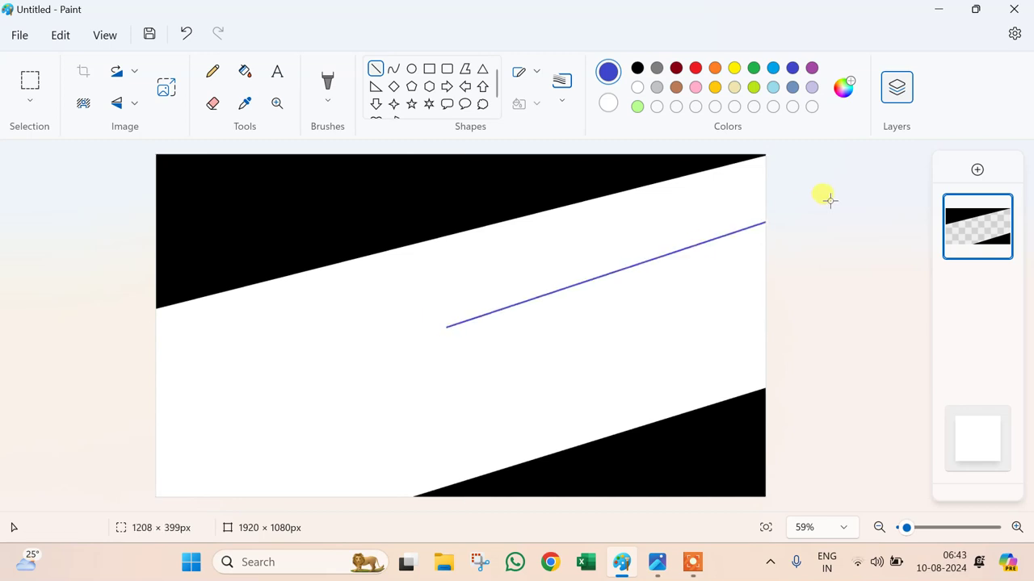
mouse_move(444, 328)
mouse_down()
mouse_move(156, 379)
mouse_move(134, 407)
mouse_up()
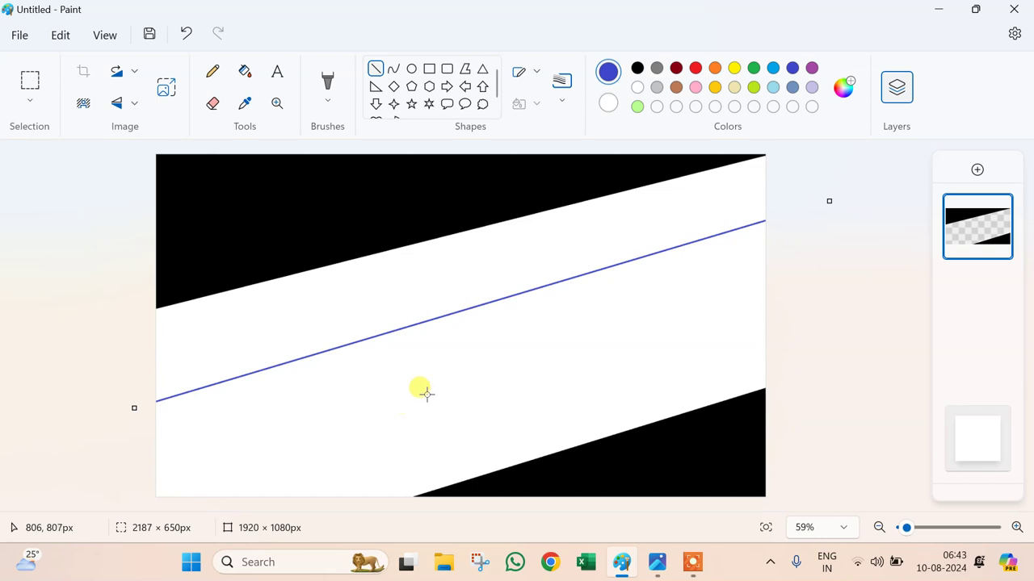
click(244, 72)
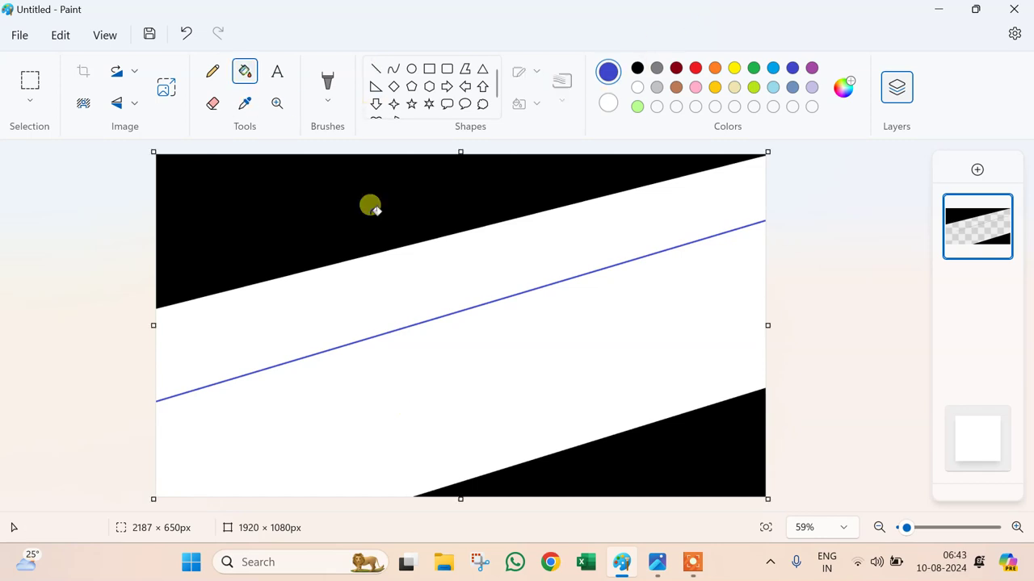
click(421, 282)
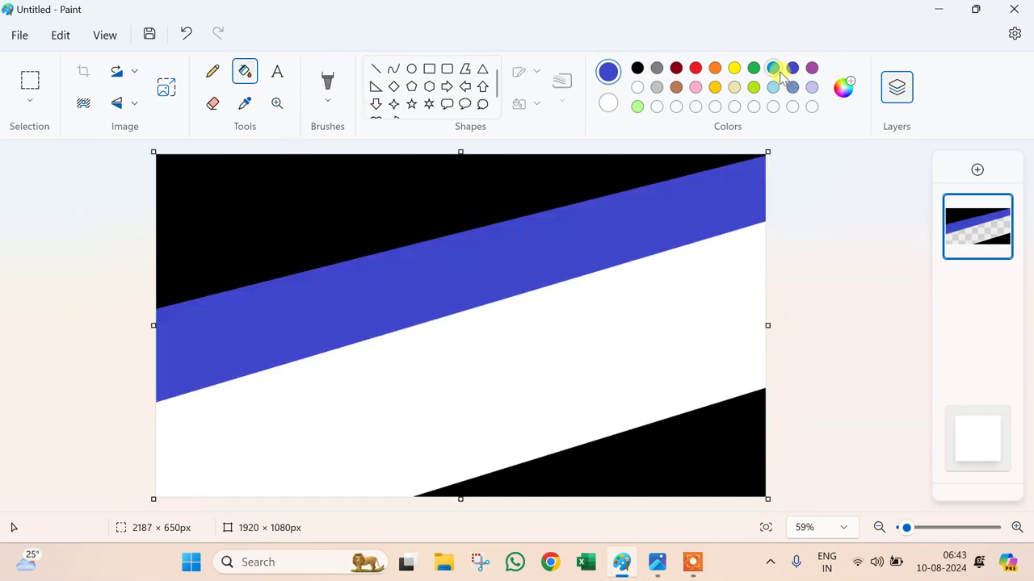
Step: Add a turquoise diagonal band below the indigo one and fill the remaining white band with light turquoise
click(374, 71)
drag(441, 395, 839, 289)
drag(443, 396, 164, 502)
click(245, 71)
click(486, 308)
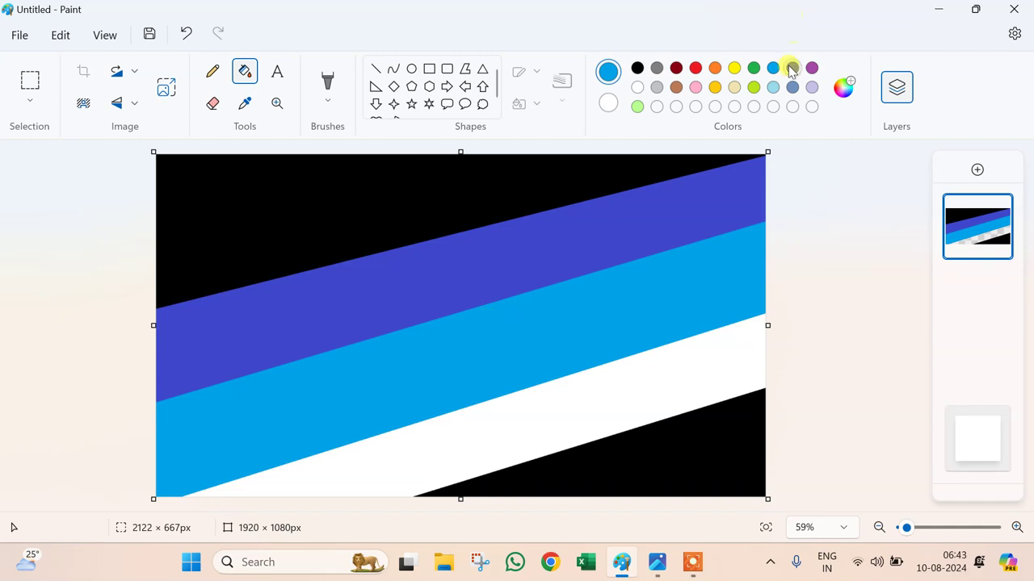
click(773, 87)
click(689, 362)
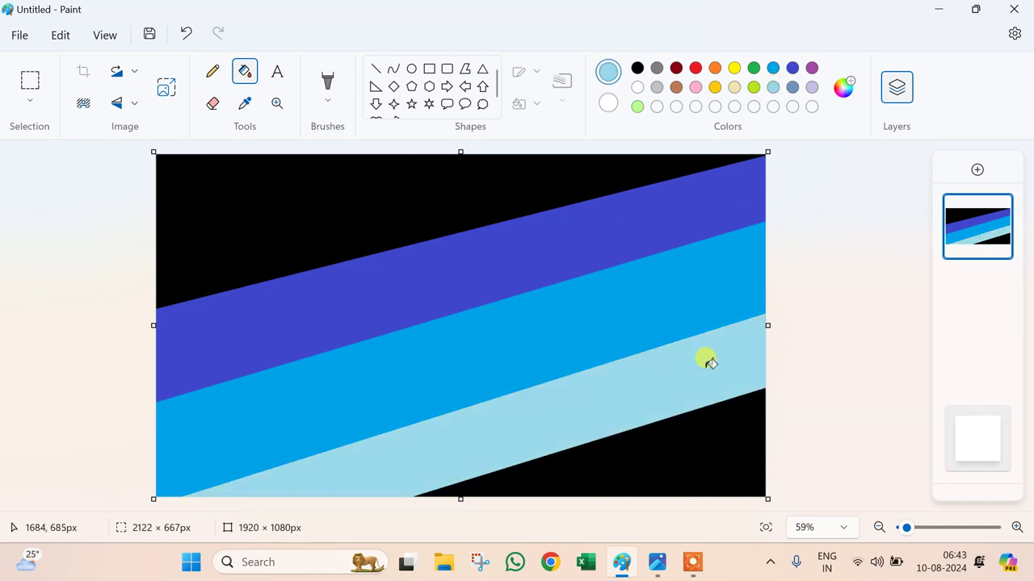
Step: Resize the image in pixels to a horizontal size of 1, with the aspect ratio unlocked and the vertical size at 1080
click(166, 90)
click(530, 201)
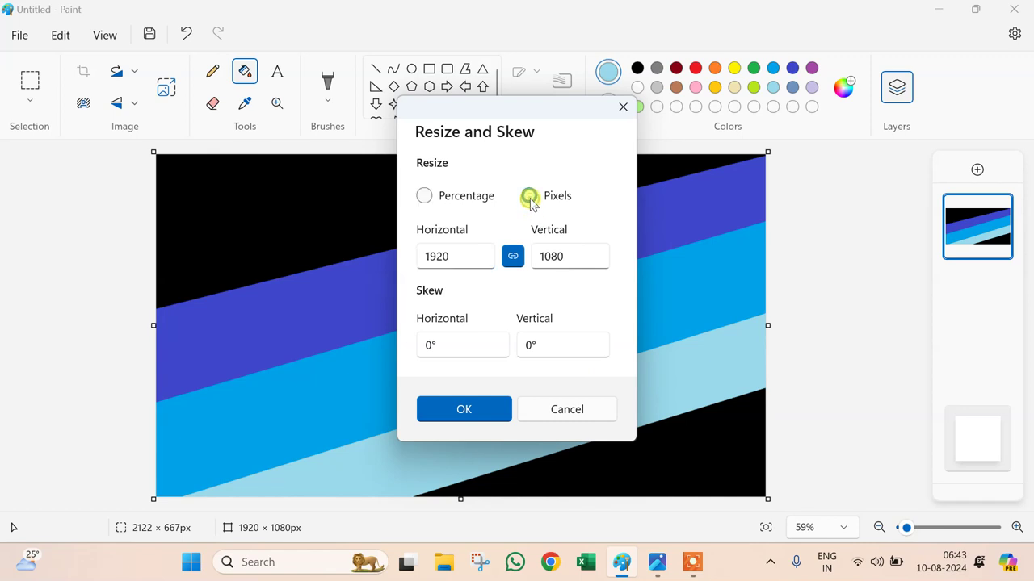
double_click(467, 256)
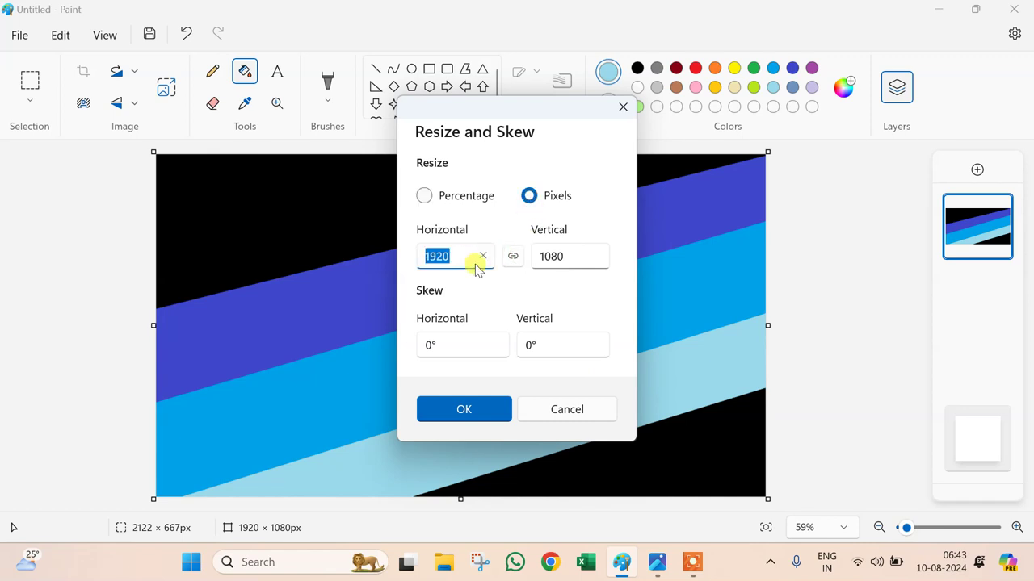
key(BackSpace)
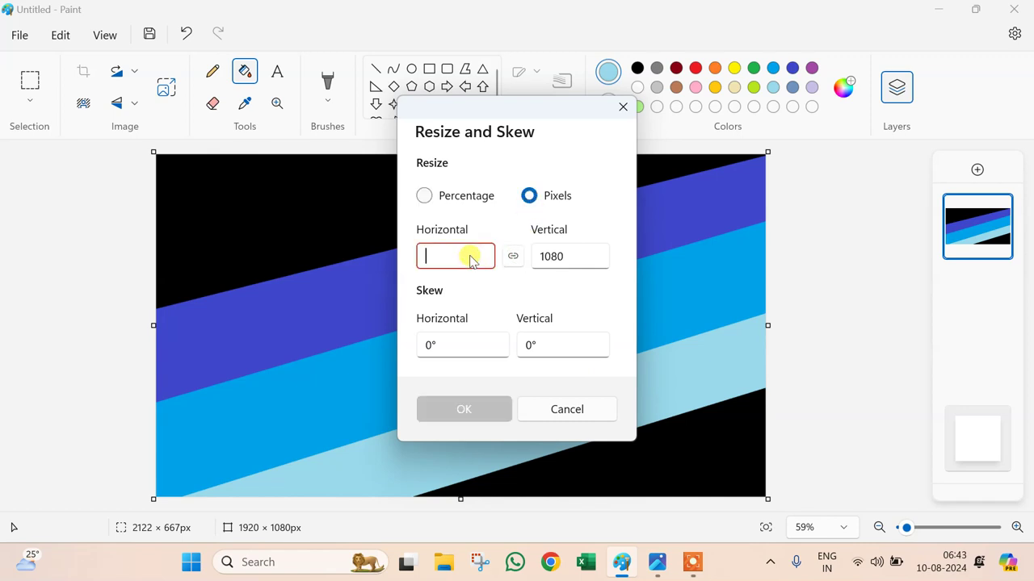
text(1)
click(466, 408)
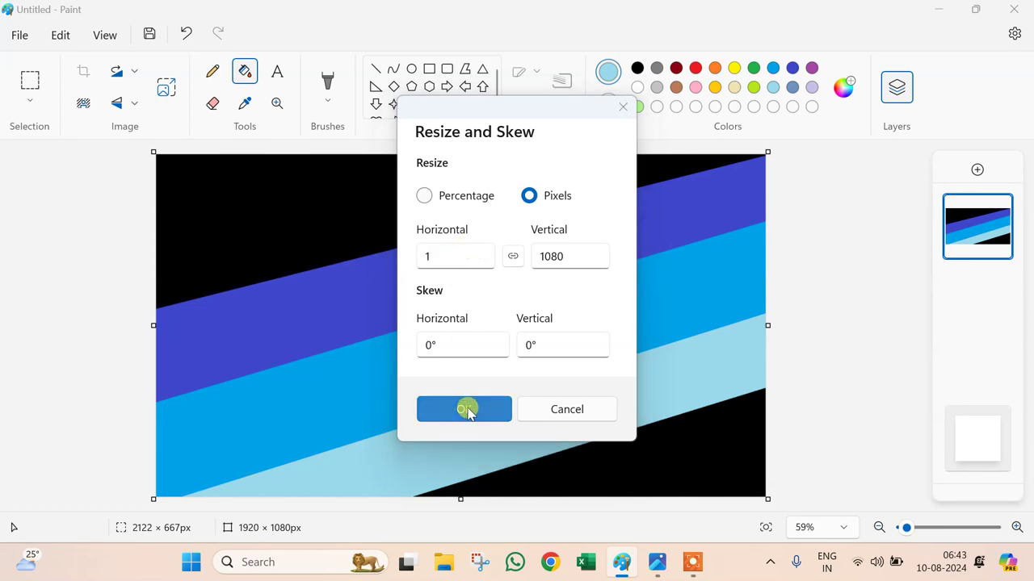
Step: Stretch the one-pixel strip back to 1920 pixels horizontally, with the aspect ratio unlocked, to form a smooth blue gradient
click(166, 87)
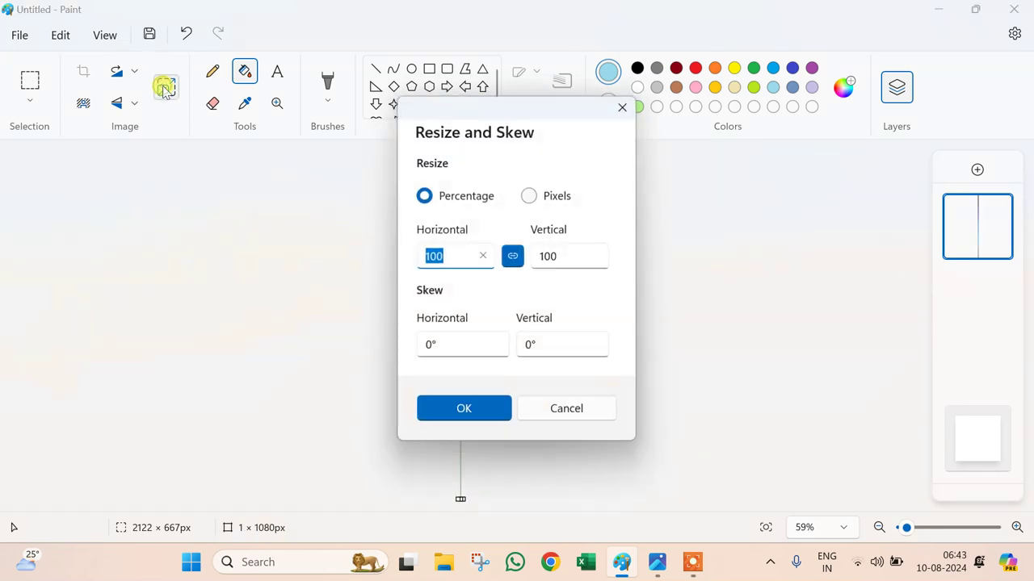
click(529, 196)
click(512, 256)
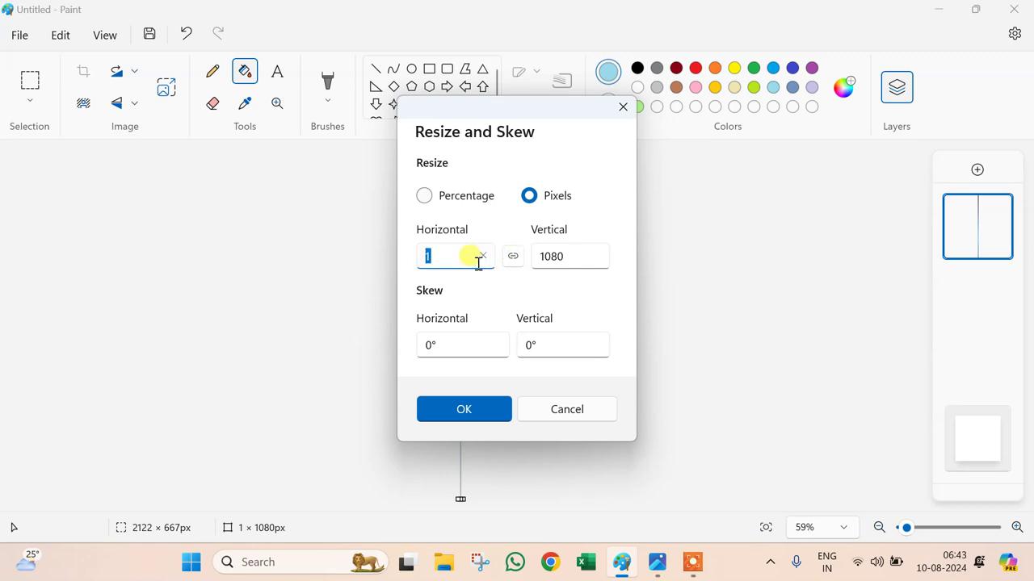
click(484, 255)
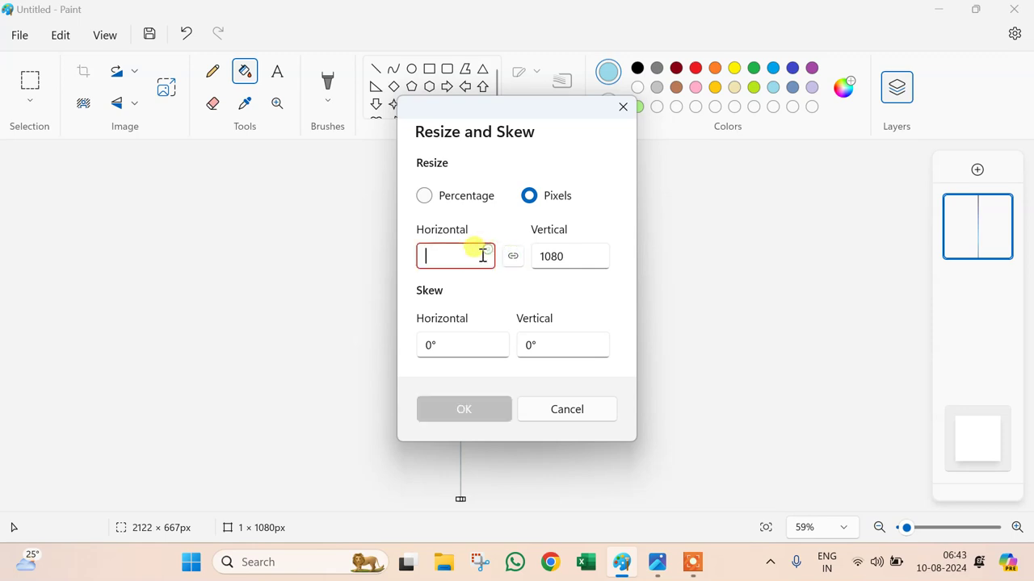
text(1920)
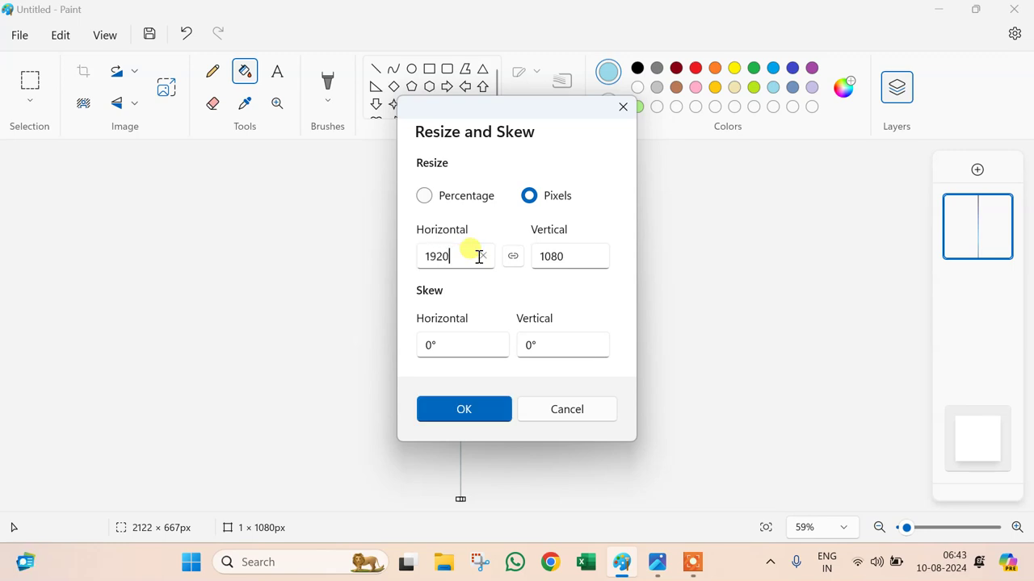
click(454, 410)
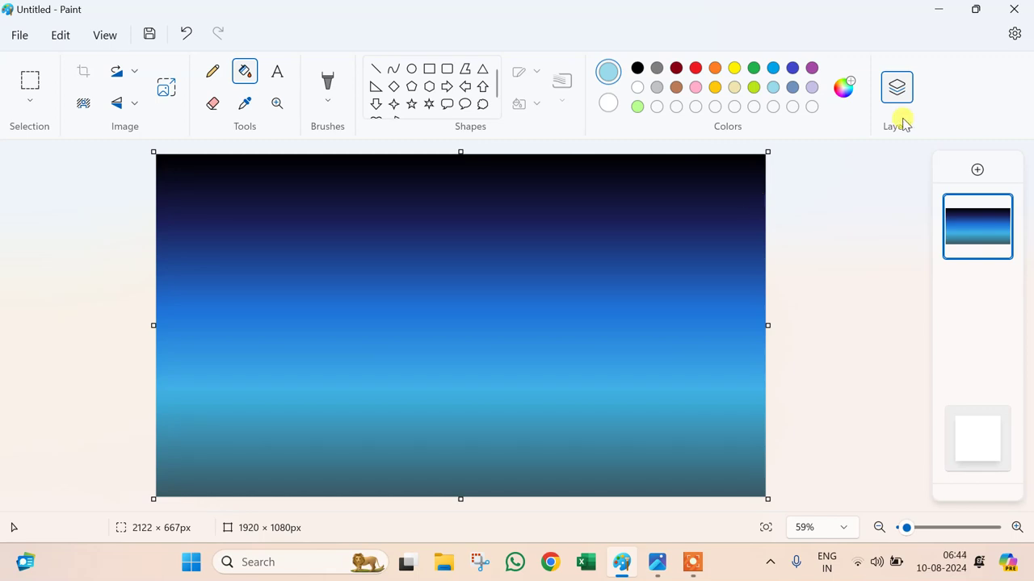
Step: Select the entire blue gradient and cut it from the canvas
key(ctrl+a)
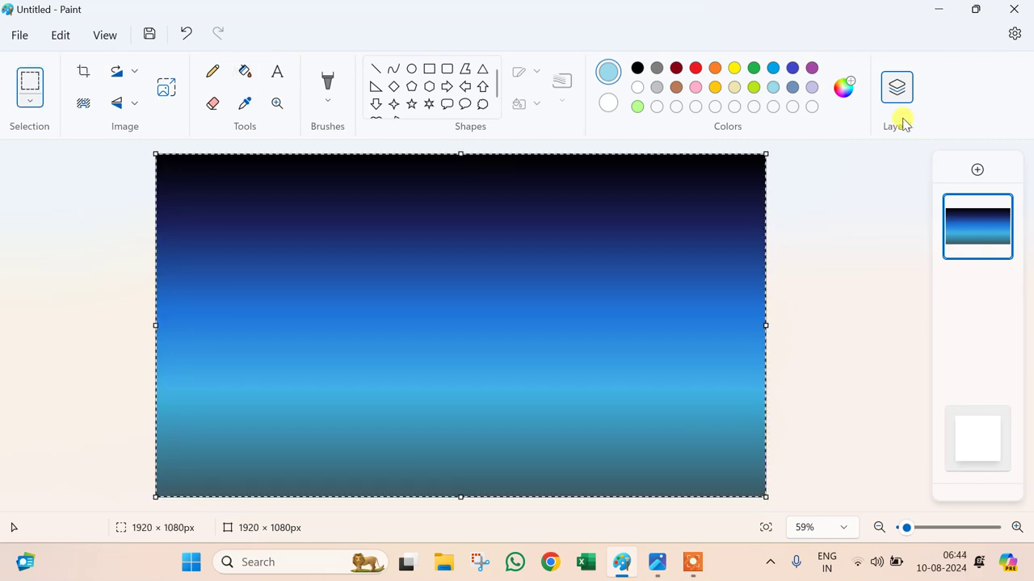
click(60, 37)
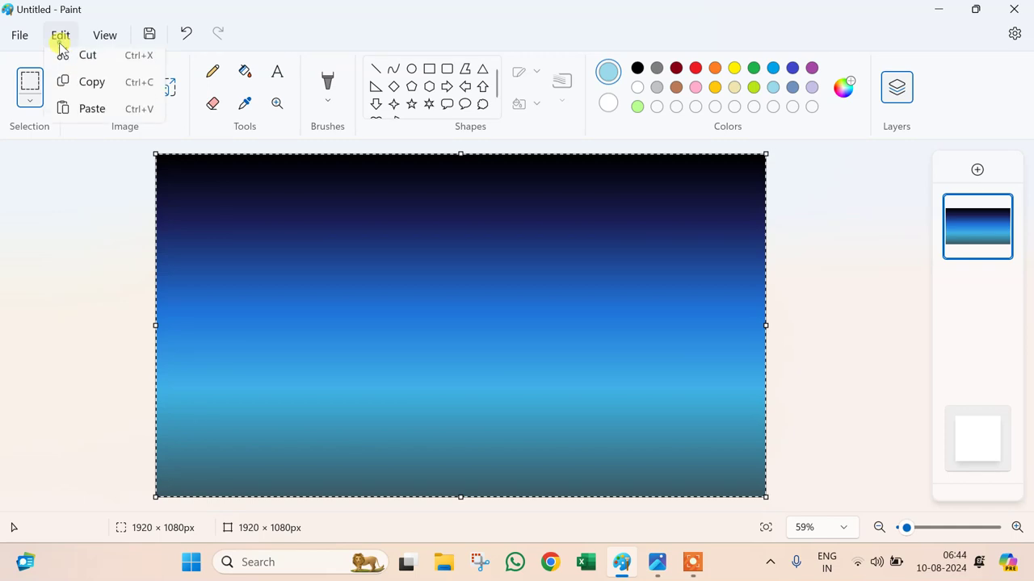
click(89, 65)
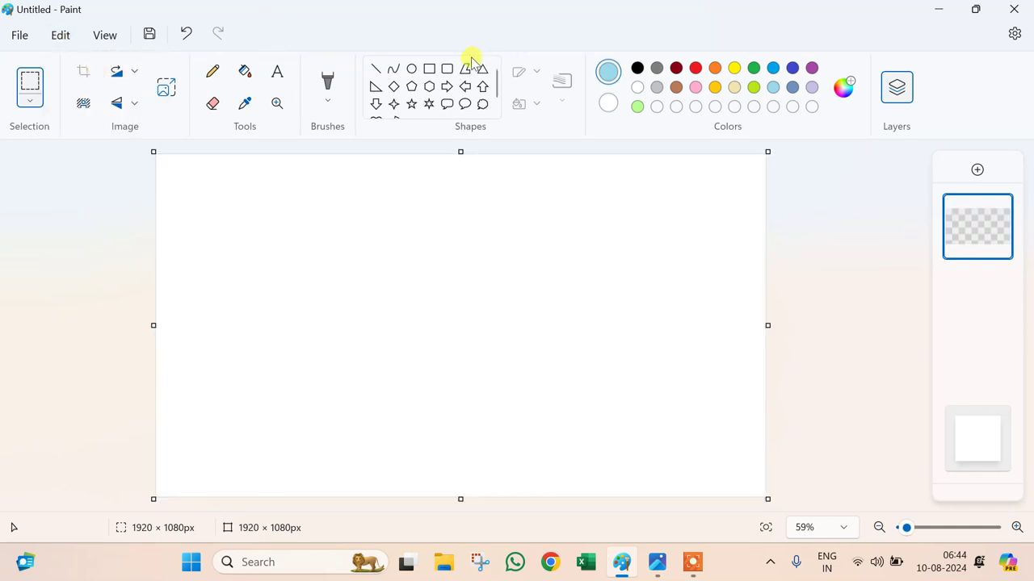
Step: Draw two new black diagonal lines on the emptied canvas, separating its upper-left area and its lower-right corner
click(375, 69)
drag(356, 273, 808, 143)
drag(356, 272, 8, 365)
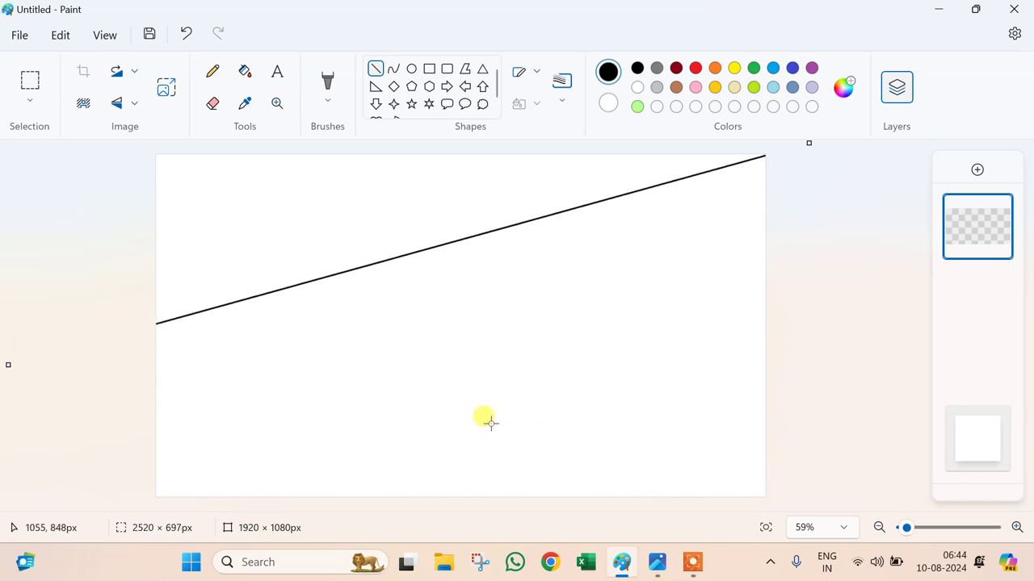
drag(487, 434, 831, 343)
drag(489, 431, 434, 462)
drag(365, 497, 345, 507)
Step: Fill the canvas's upper-left area and lower-right corner outside the two new diagonals with black
click(245, 71)
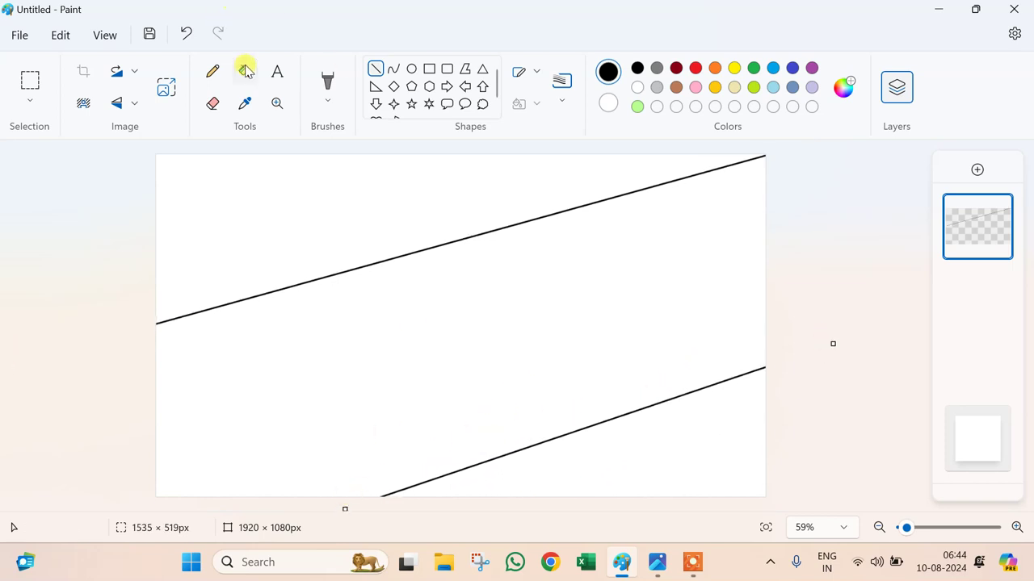
click(286, 178)
click(685, 413)
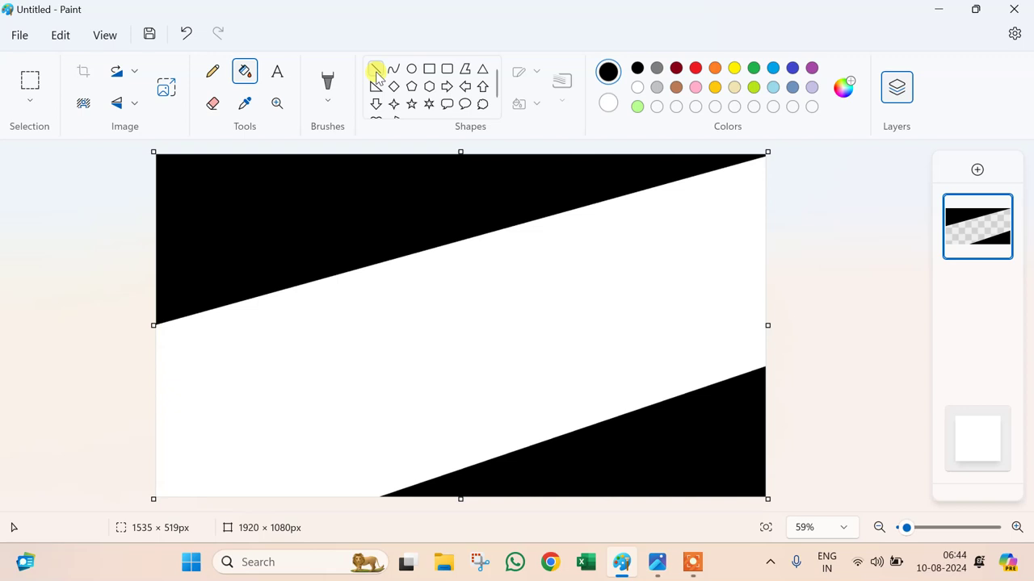
Step: Draw an orange diagonal line, about 2562 × 850 px in extent, through the white area and fill the band above it with orange
click(717, 67)
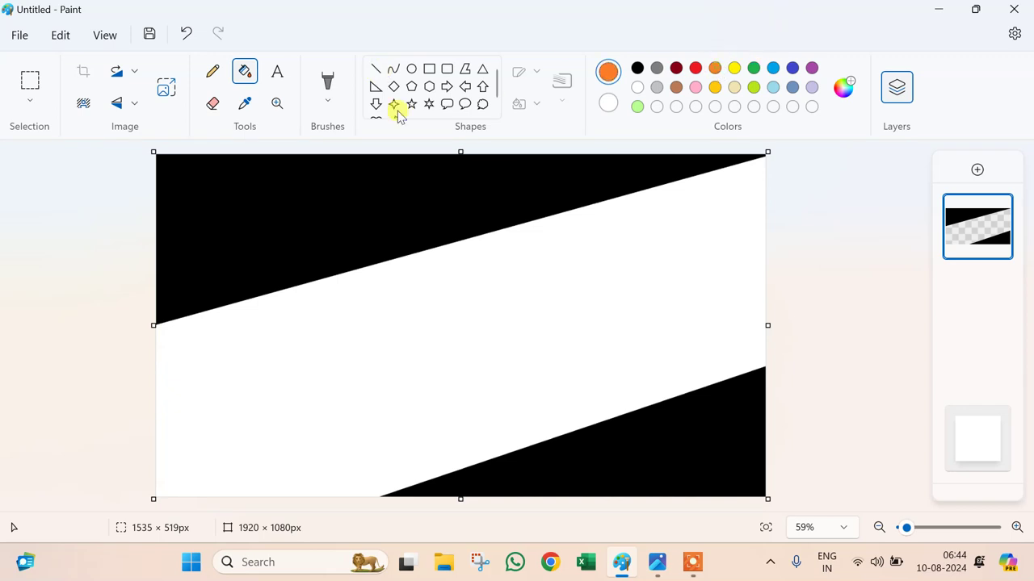
click(376, 71)
drag(436, 336, 816, 212)
drag(434, 334, 2, 483)
click(246, 76)
click(358, 308)
Step: Draw a gold diagonal line, about 2474 × 901 px in extent, through the white band between the orange band and the lower black corner
click(377, 71)
click(715, 87)
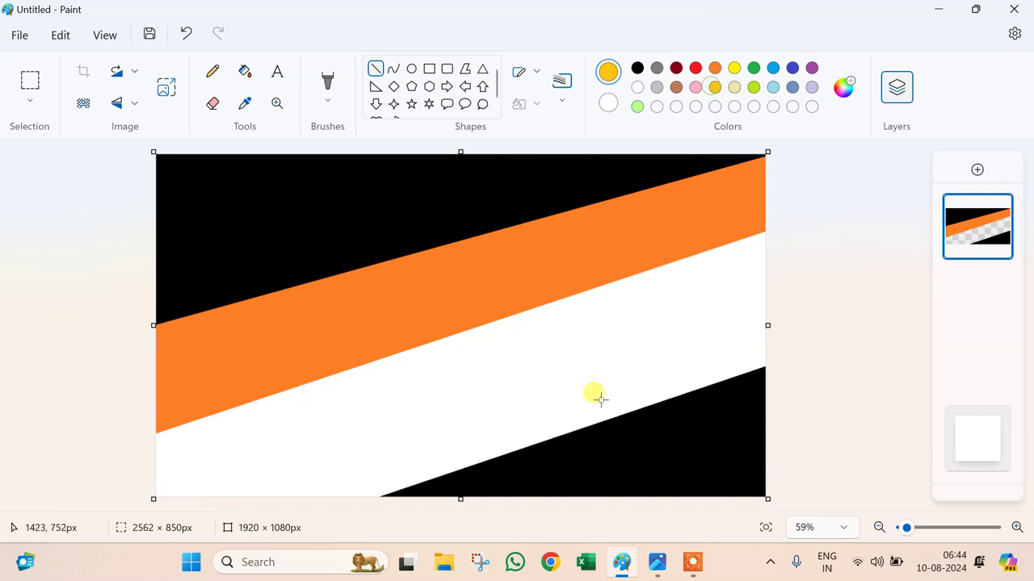
mouse_move(558, 377)
mouse_down()
mouse_move(923, 240)
mouse_move(925, 248)
mouse_up()
drag(558, 377, 142, 533)
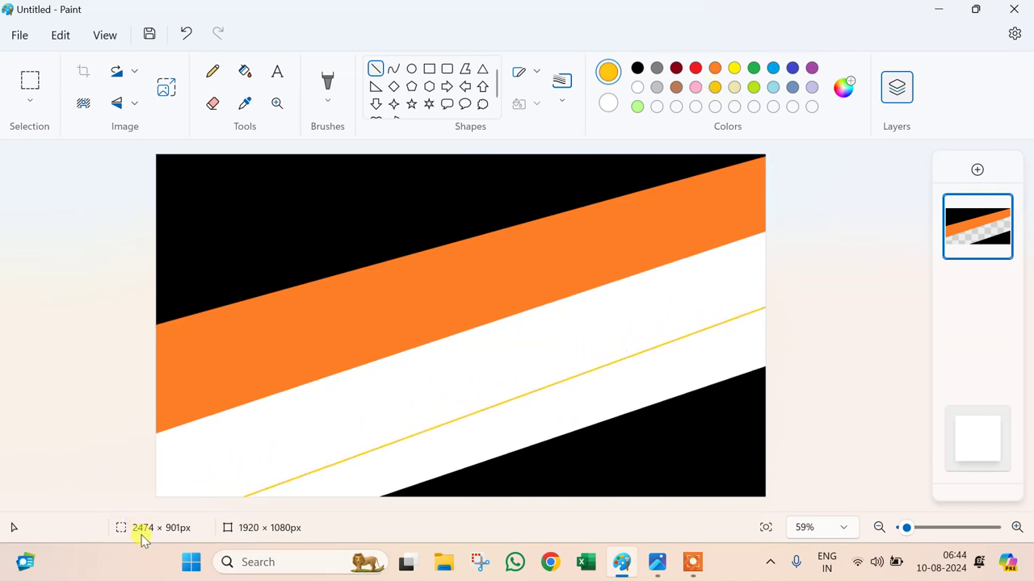
click(613, 252)
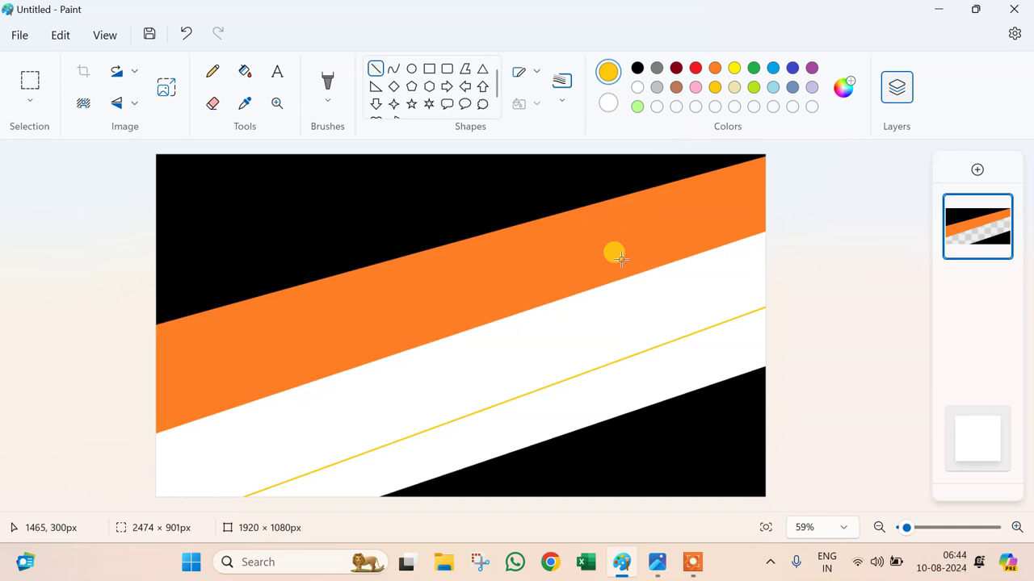
Step: Fill the white band above the gold line with gold and the one below it with yellow
click(245, 73)
click(533, 334)
click(733, 70)
click(657, 365)
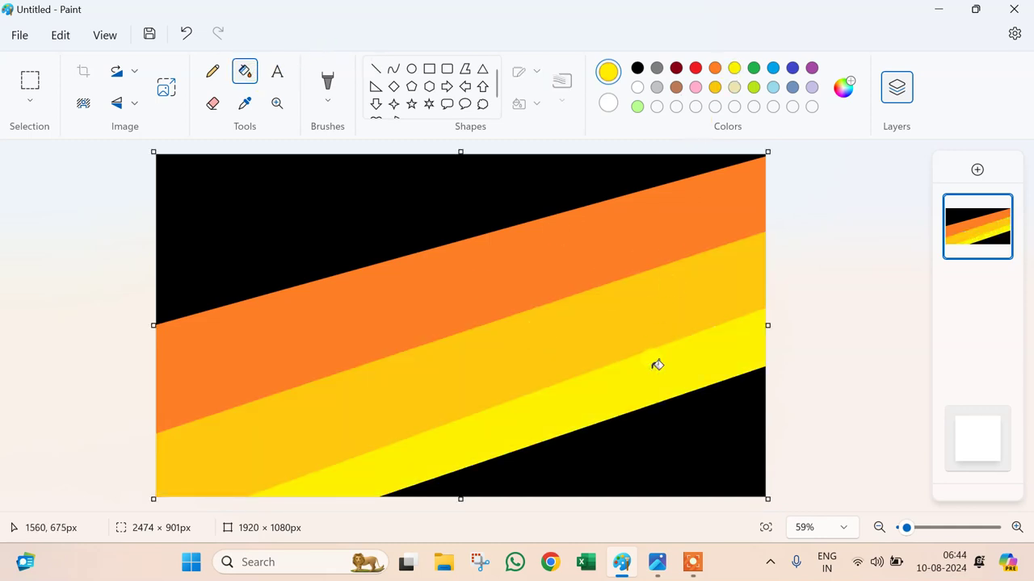
Step: Shrink the orange and yellow striped image to 1 pixel horizontally, keeping 1080 pixels vertically with the aspect ratio unlocked
click(166, 89)
click(529, 198)
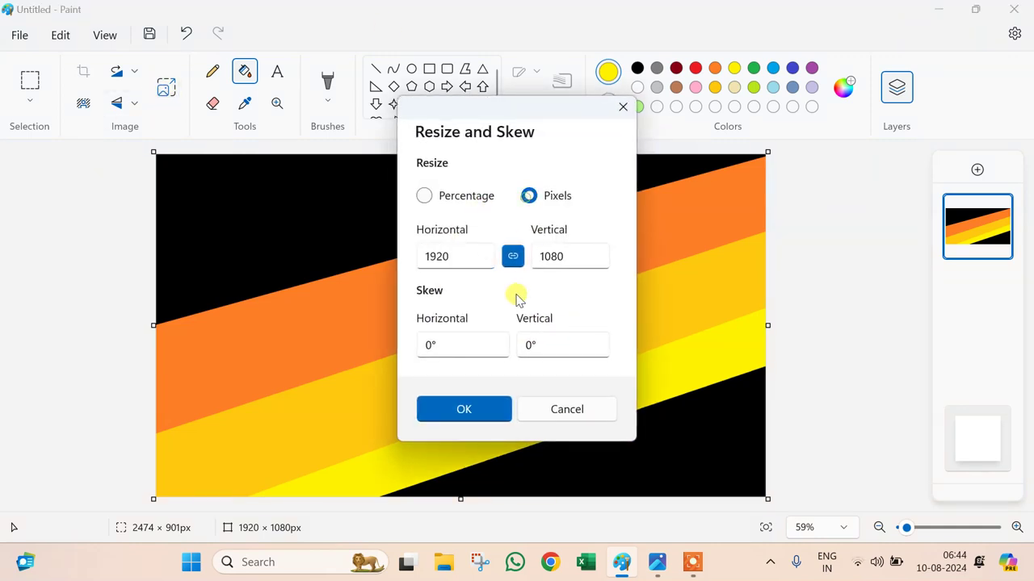
click(481, 257)
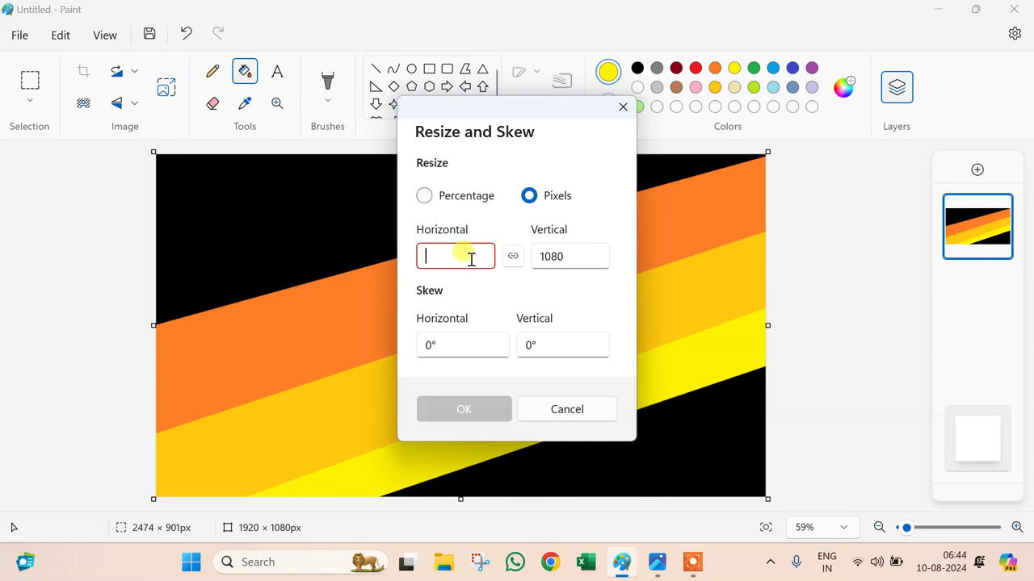
text(1)
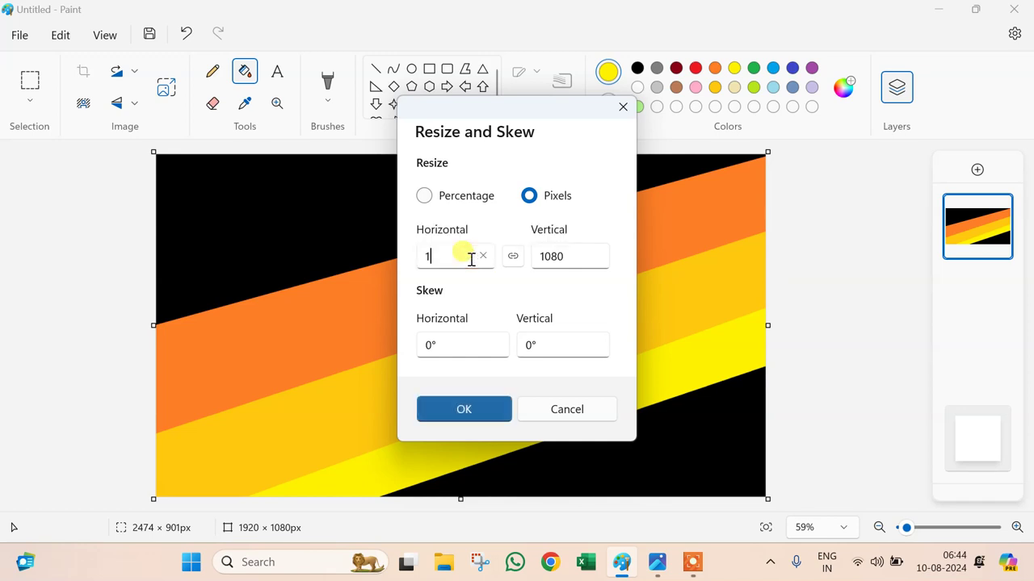
click(462, 407)
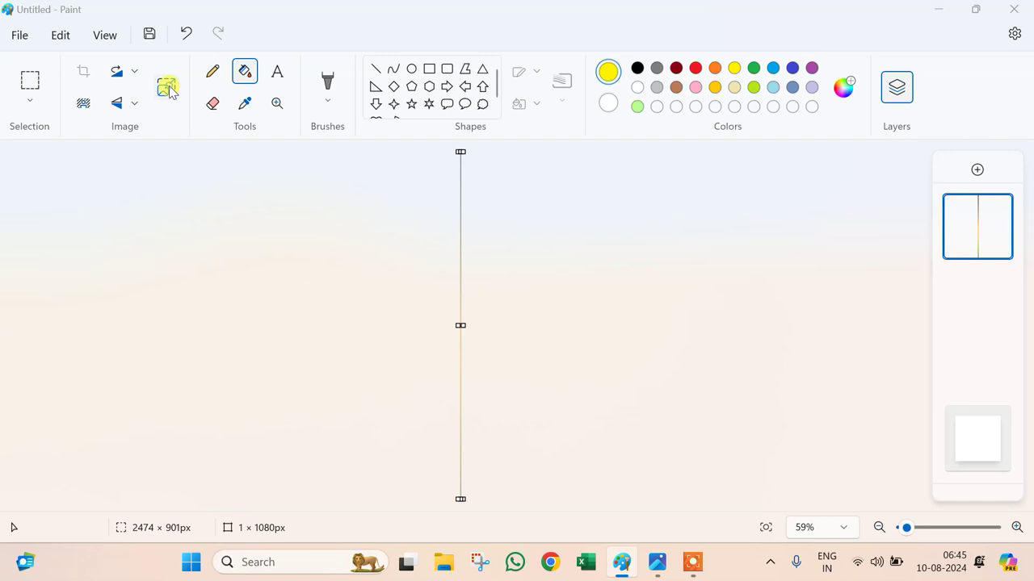
Step: Stretch the one-pixel orange strip to 1920 pixels horizontally, with the aspect ratio unlocked, to form a smooth orange gradient
click(166, 87)
click(529, 196)
click(512, 256)
click(484, 256)
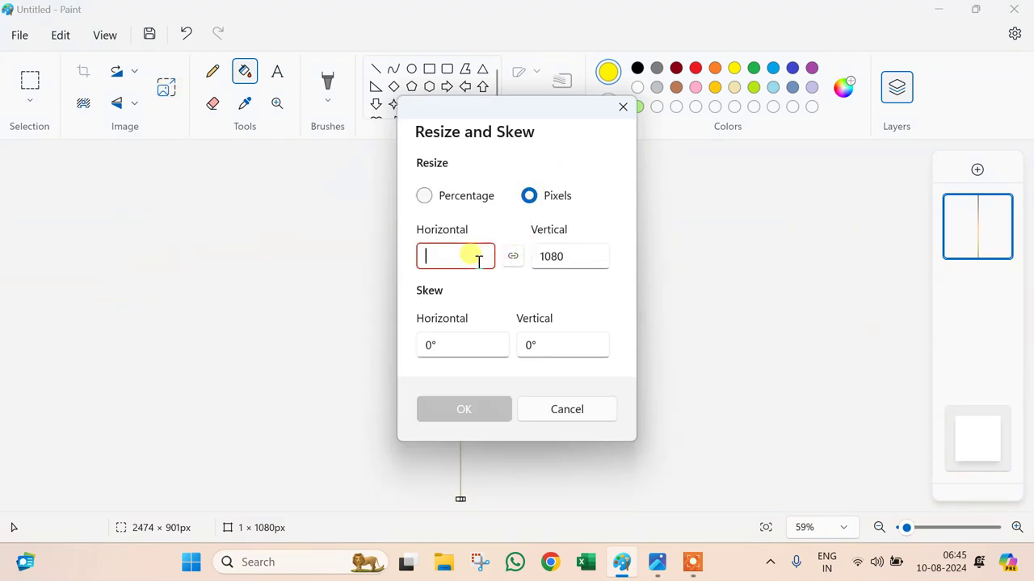
text(1920)
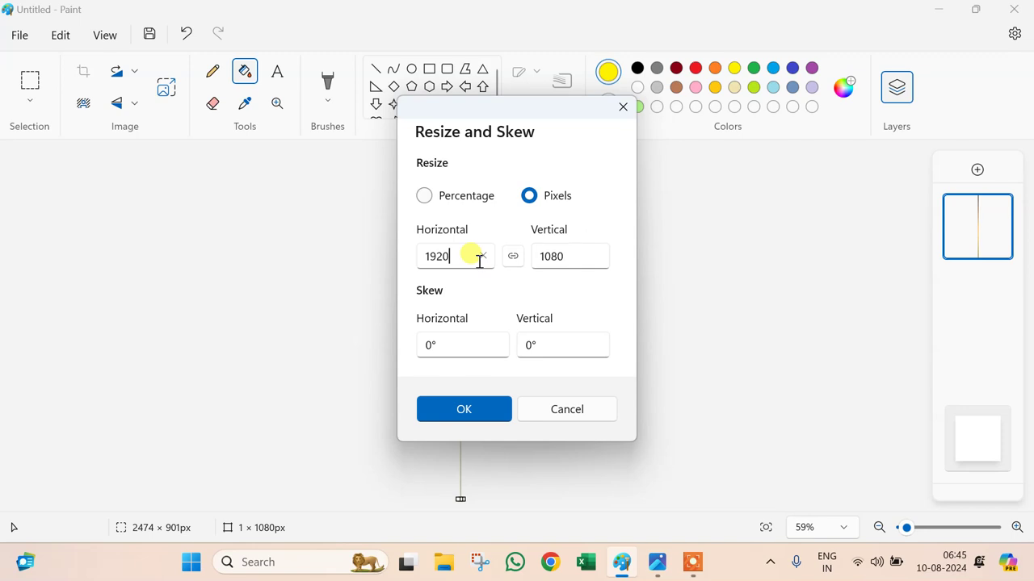
click(468, 404)
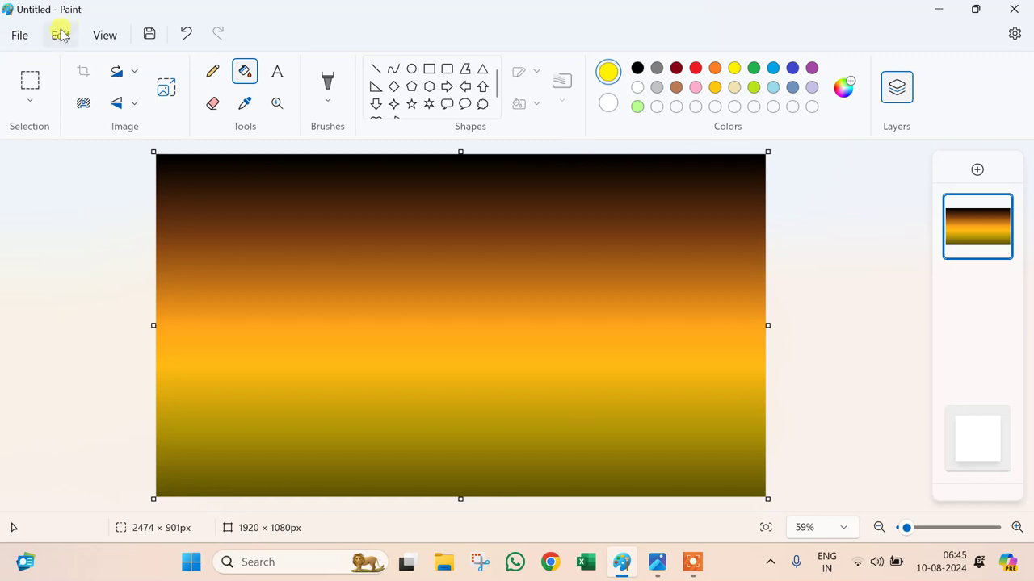
Step: Paste the blue gradient over the orange one and narrow it to about 943 px wide so it covers the canvas's left half
click(60, 34)
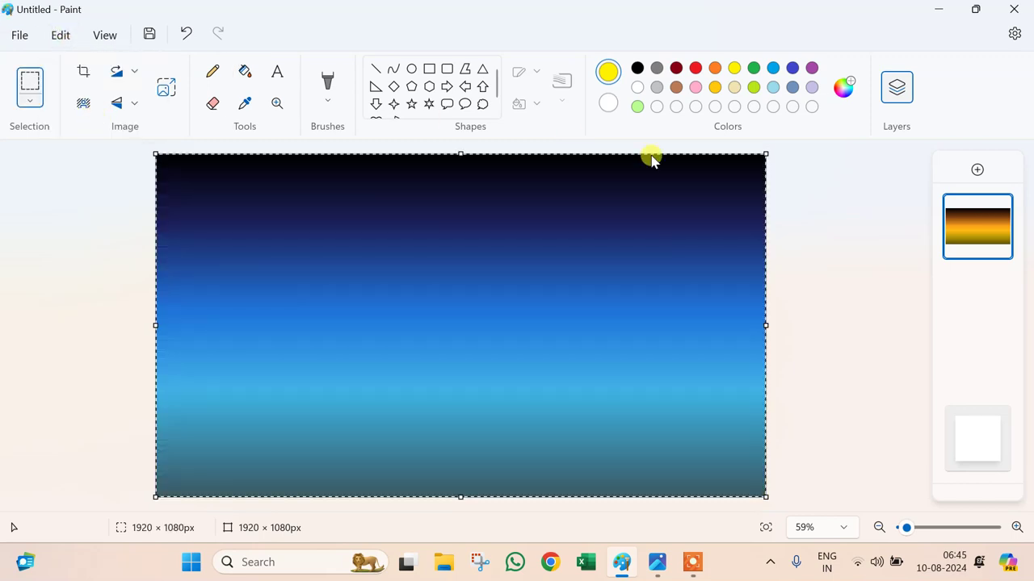
drag(765, 325, 455, 345)
click(818, 316)
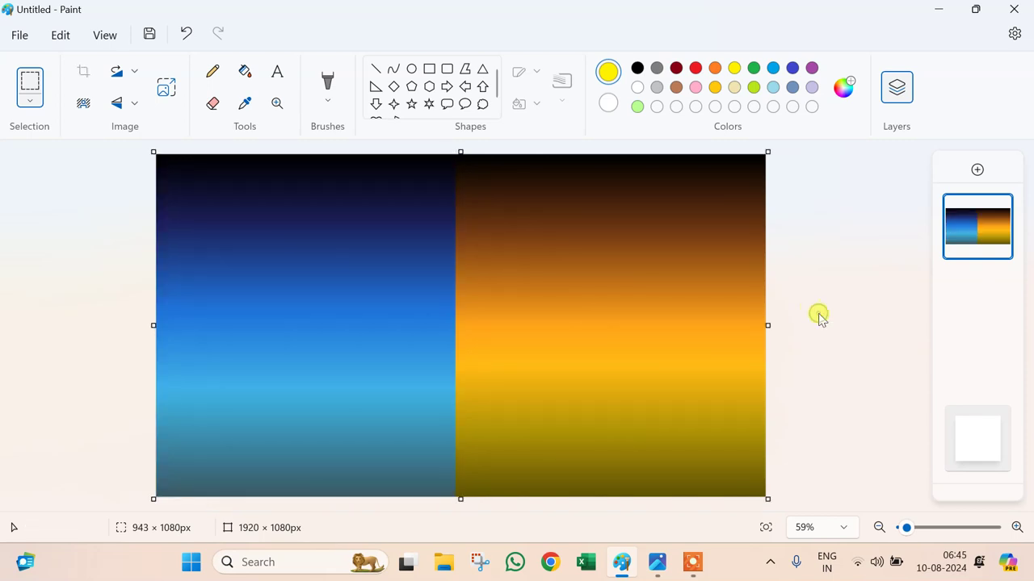
Step: Select the entire canvas with the blue and orange gradients and cut it
click(70, 42)
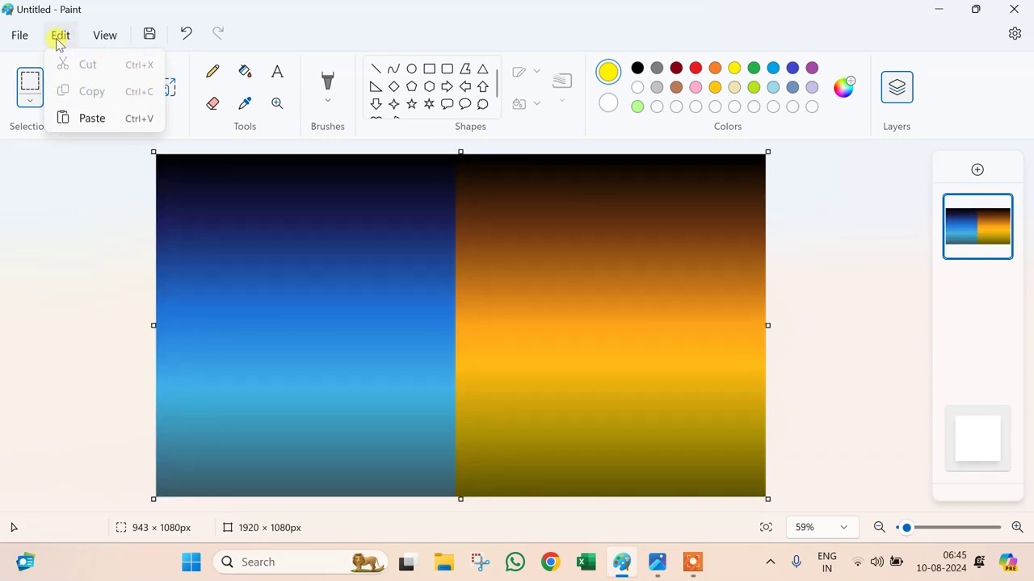
click(23, 38)
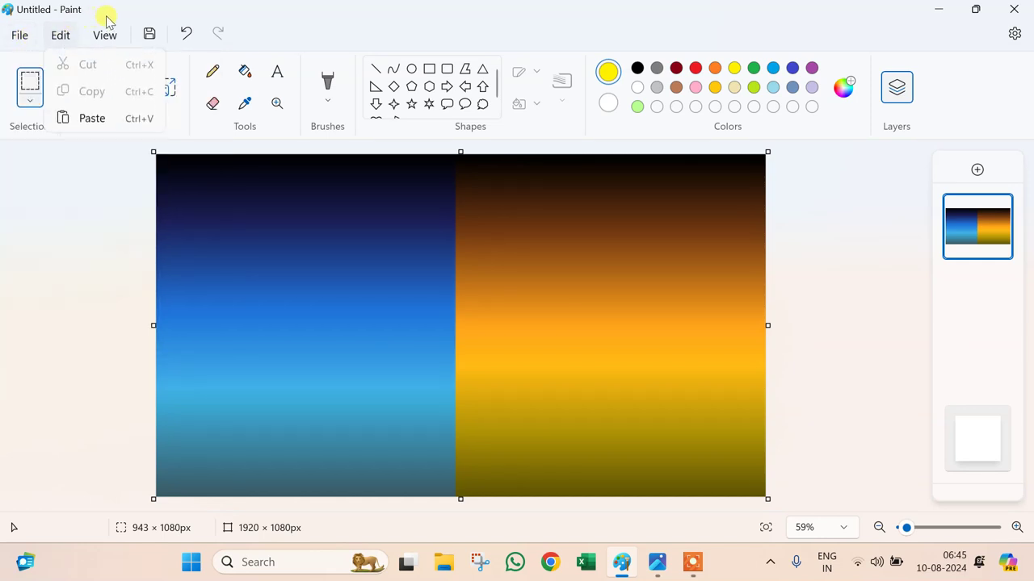
click(28, 108)
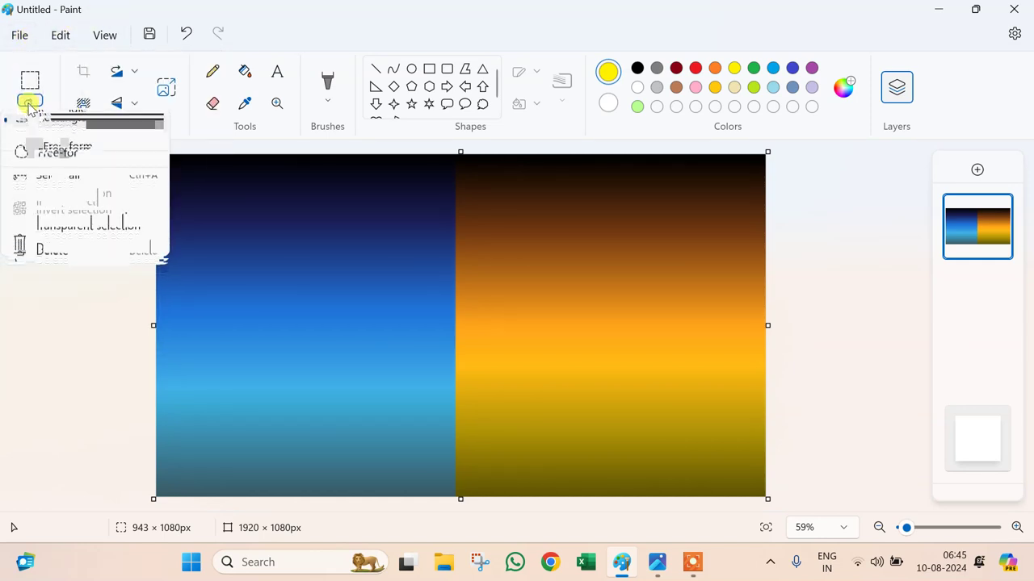
click(67, 182)
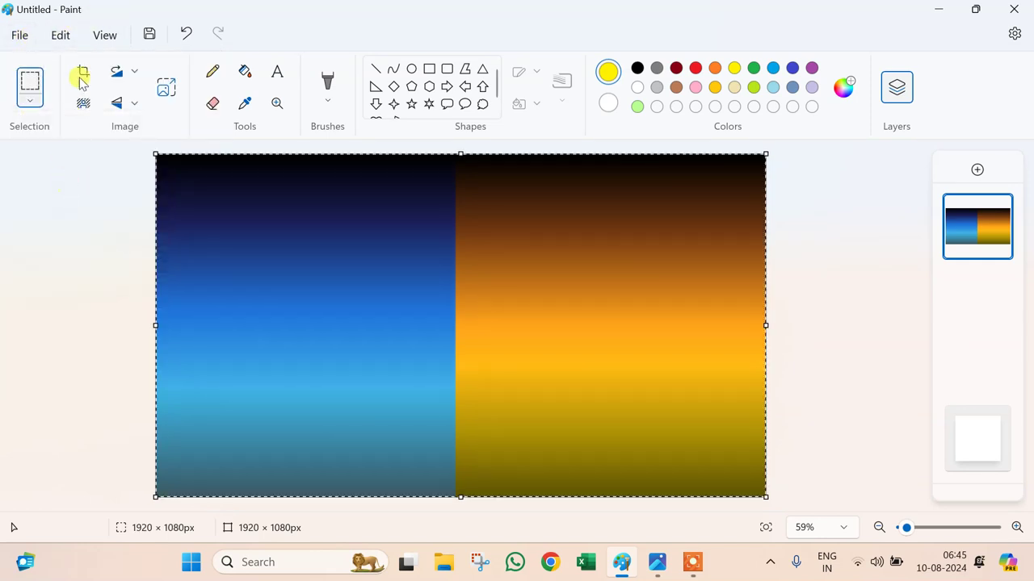
click(65, 36)
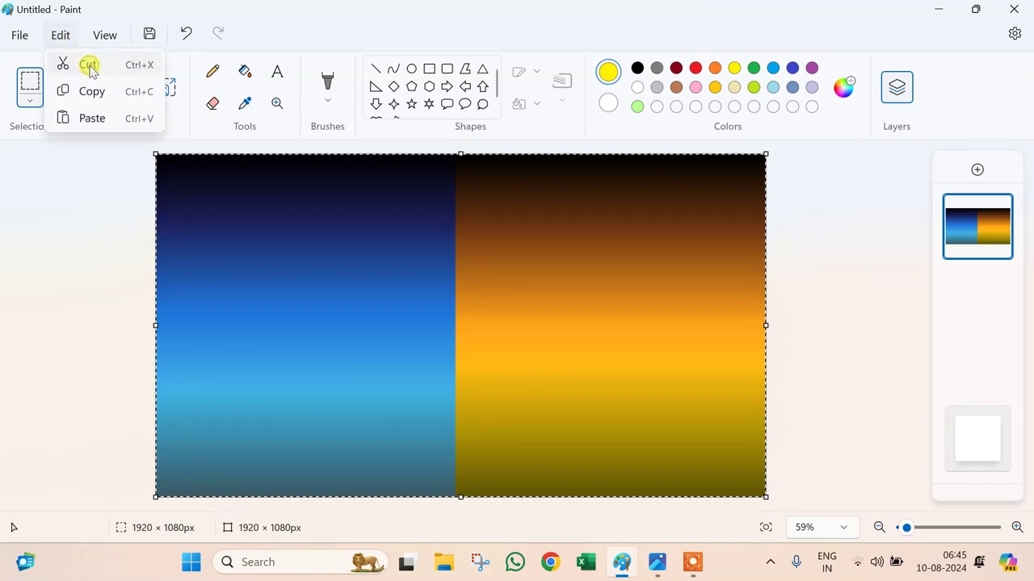
click(89, 67)
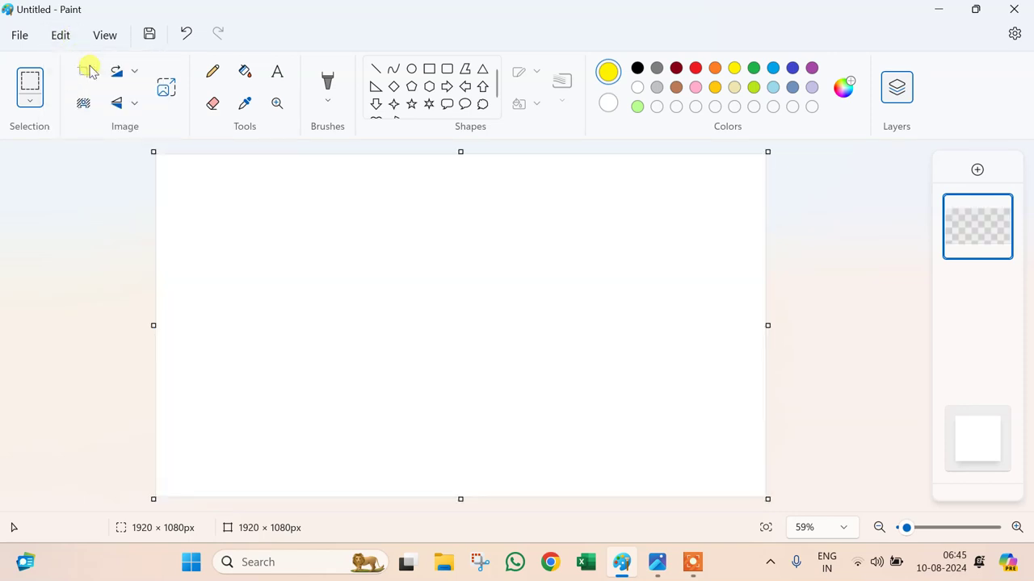
Step: Draw two black diagonal lines on the empty canvas, about 2316 × 618 px across the upper part and 1422 × 484 px at the lower-right corner
click(376, 70)
drag(359, 268, 806, 147)
drag(355, 266, 72, 341)
click(637, 68)
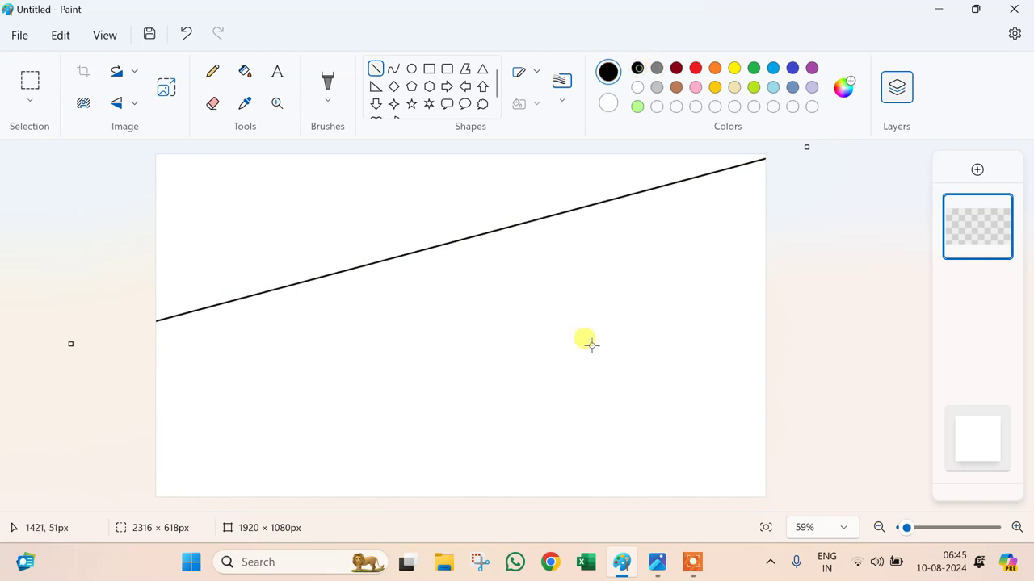
drag(549, 433, 831, 351)
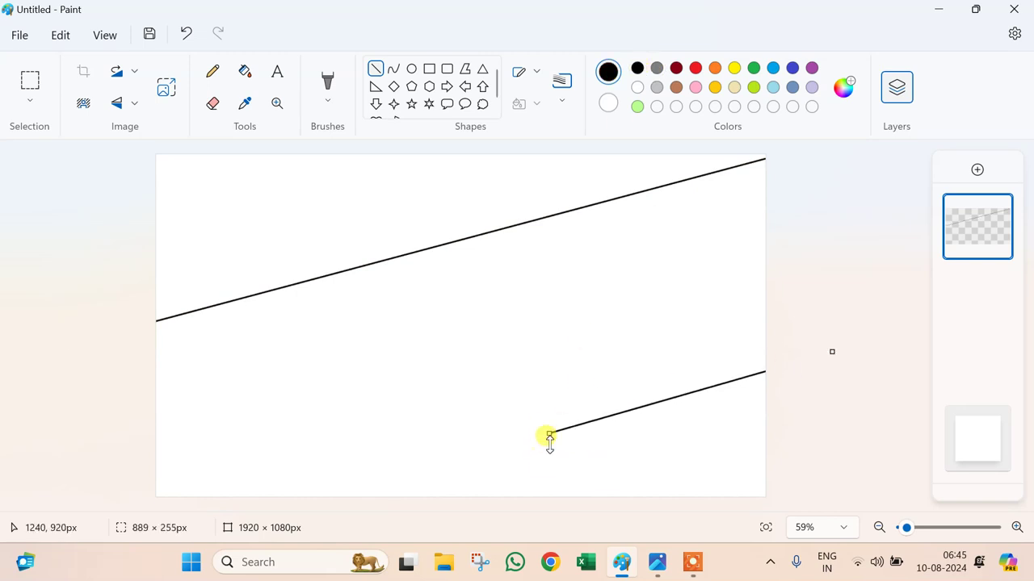
drag(549, 433, 381, 506)
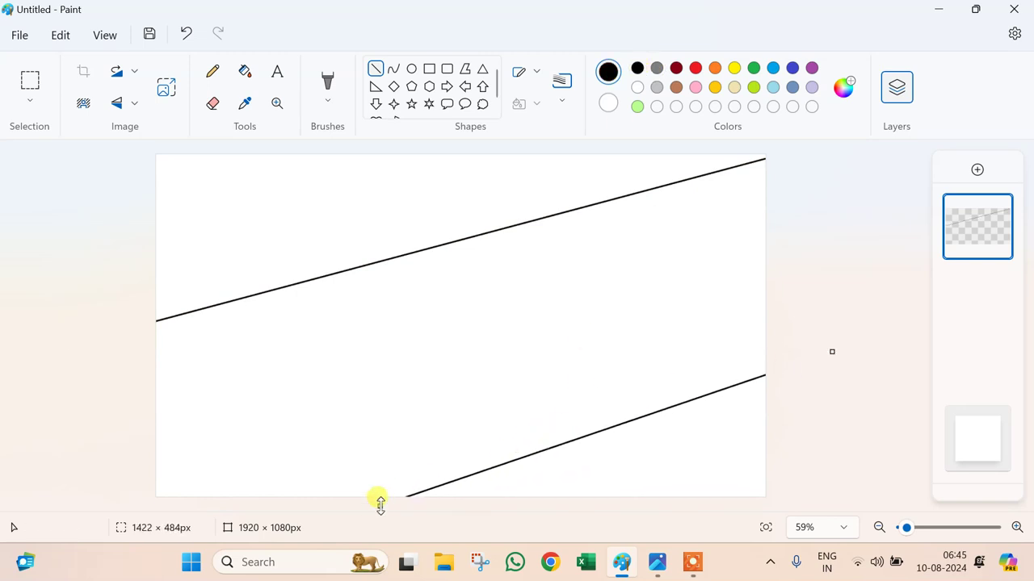
Step: Fill the area above the upper diagonal and the corner below the lower diagonal with black
click(246, 73)
click(259, 192)
click(652, 420)
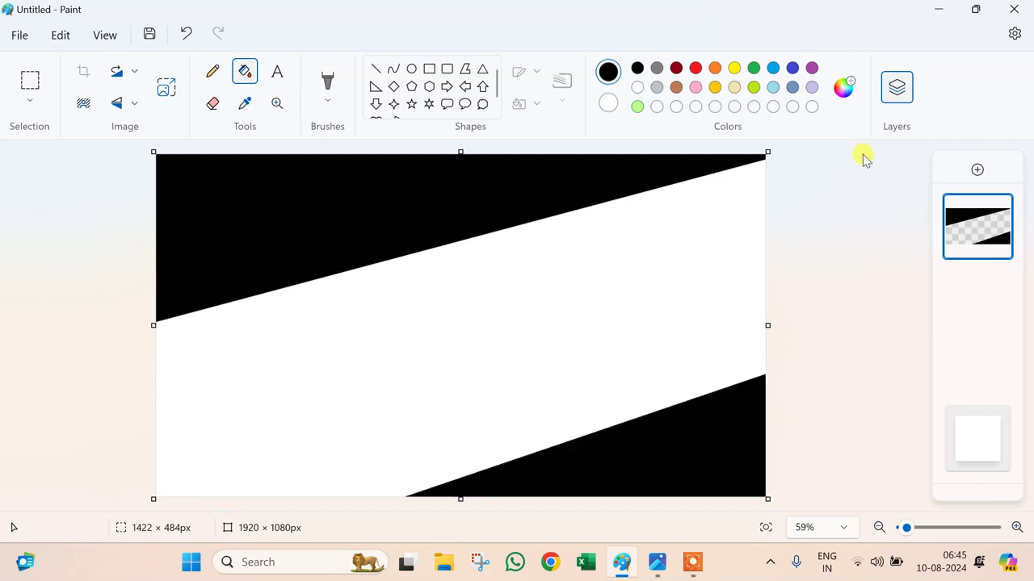
Step: Draw a green diagonal line, about 2557 × 857 px in extent, through the white area and fill the band above it with green
click(755, 69)
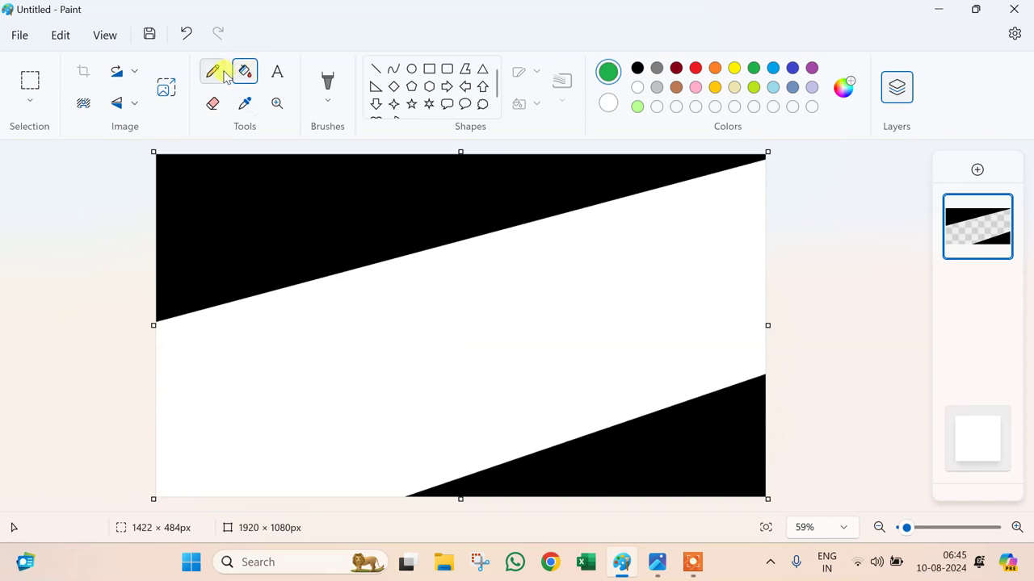
click(376, 69)
mouse_move(391, 365)
mouse_down()
mouse_move(784, 254)
mouse_move(805, 203)
mouse_move(813, 218)
mouse_move(391, 360)
mouse_move(1, 458)
mouse_move(3, 490)
mouse_up()
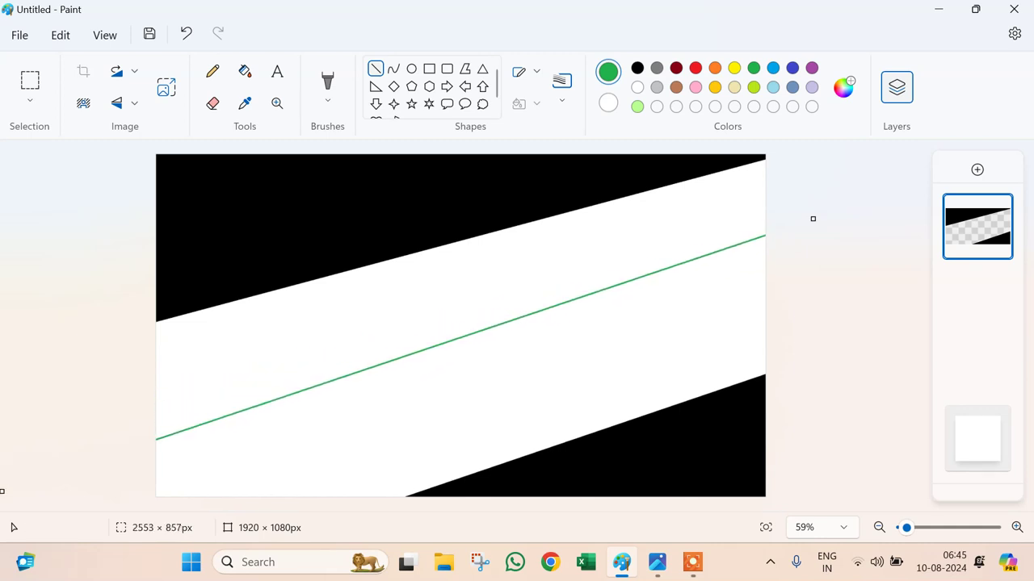
click(247, 72)
click(418, 280)
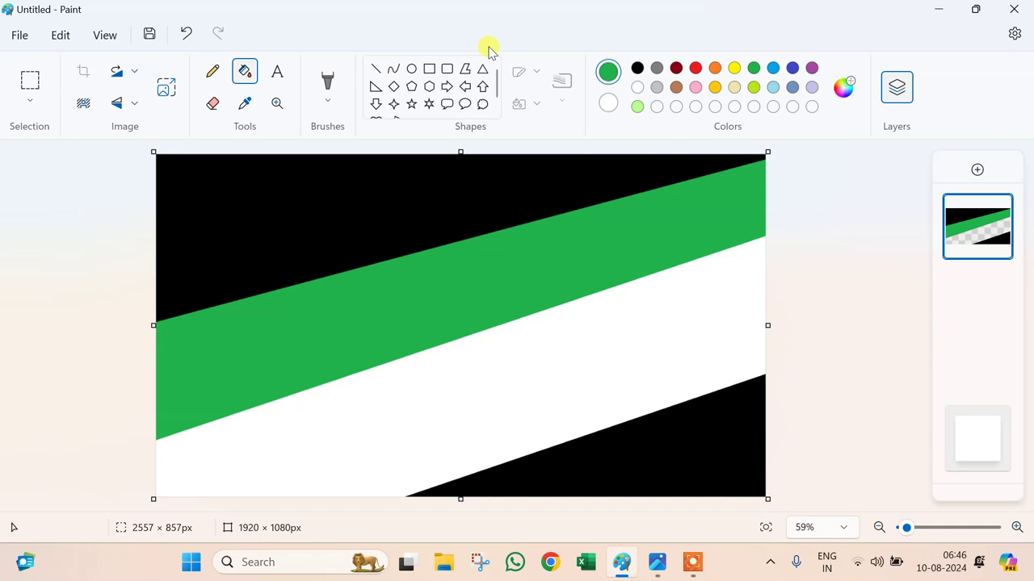
Step: Draw a lime diagonal line, about 1941 × 701 px in extent, through the white band between the green band and the lower black corner
click(379, 69)
click(751, 91)
mouse_move(559, 373)
mouse_down()
mouse_move(819, 300)
mouse_move(832, 284)
mouse_up()
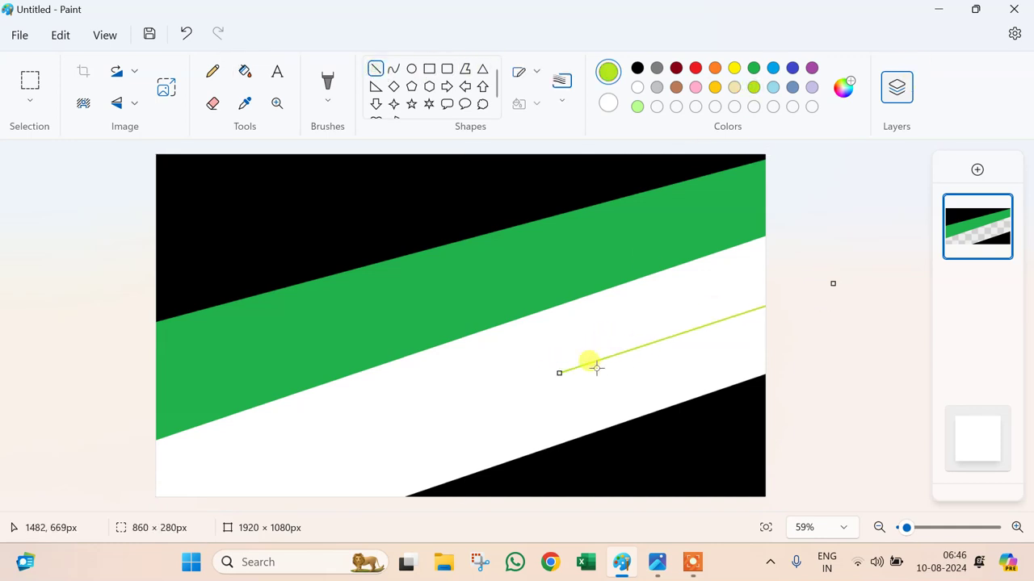
drag(560, 372, 207, 512)
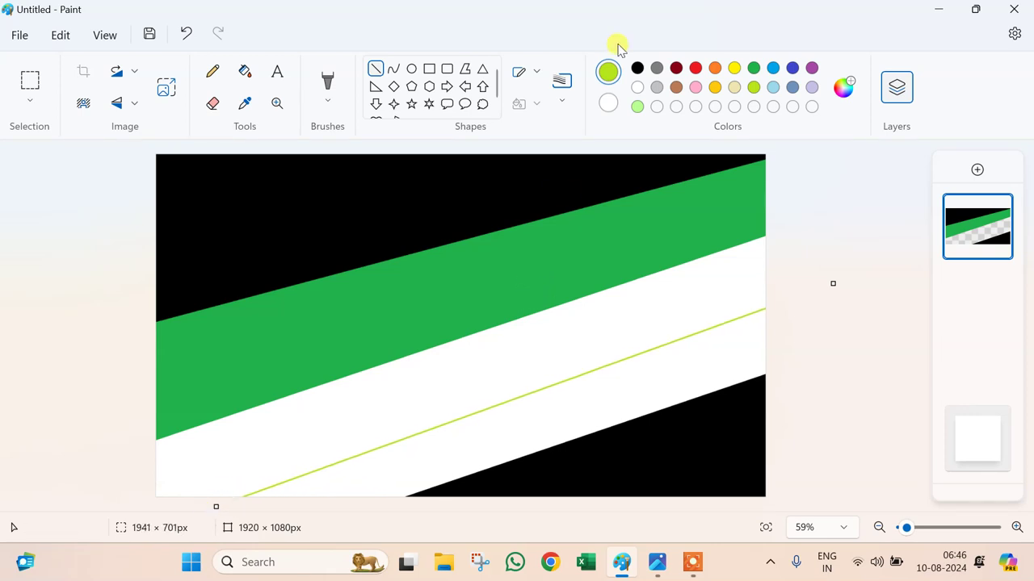
Step: Fill the white band above the lime line with lime and the one below it with the custom light green
click(244, 71)
click(487, 366)
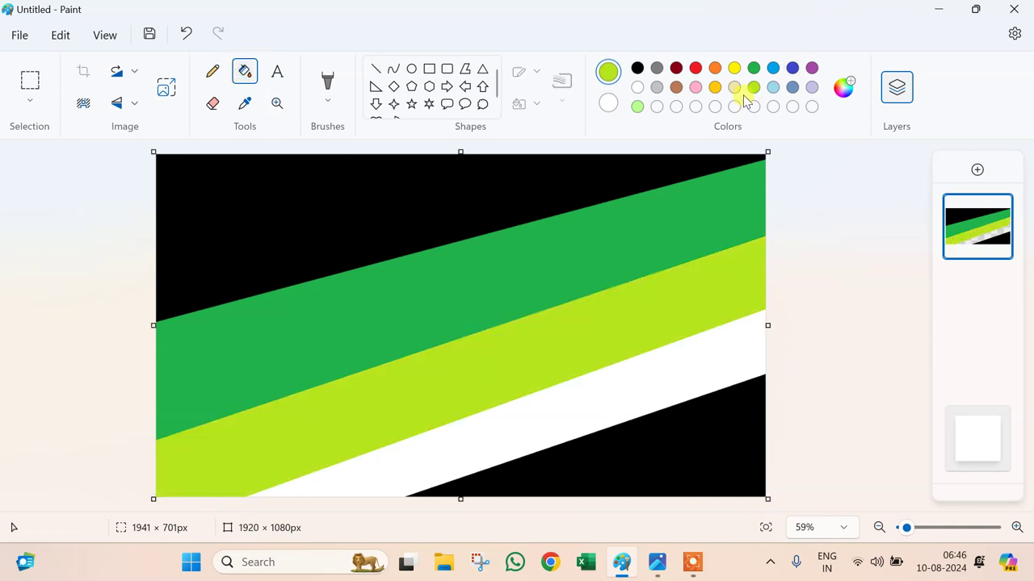
click(651, 367)
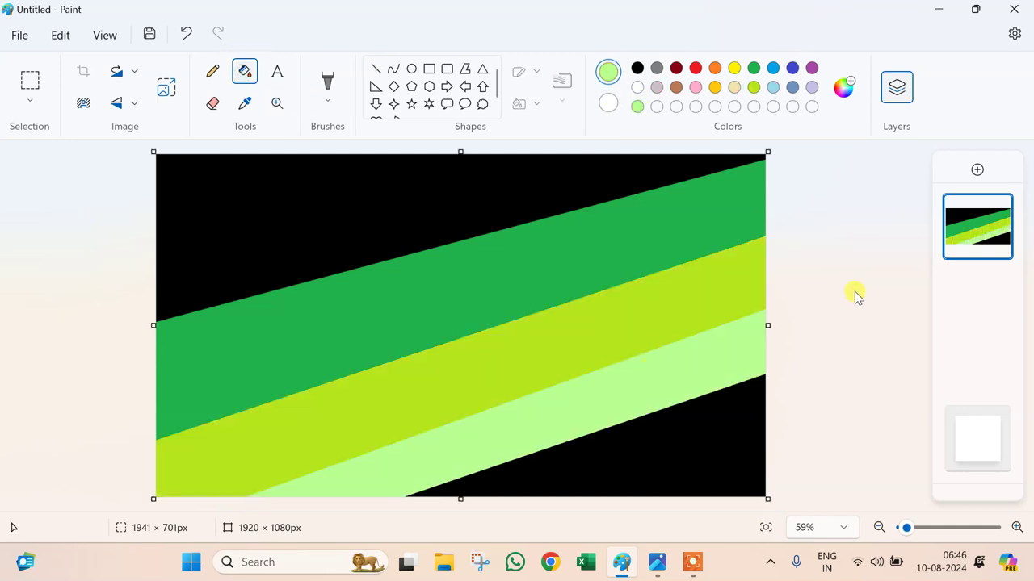
Step: Shrink the green striped image to 1 pixel horizontally, keeping 1080 pixels vertically with the aspect ratio unlocked
click(165, 87)
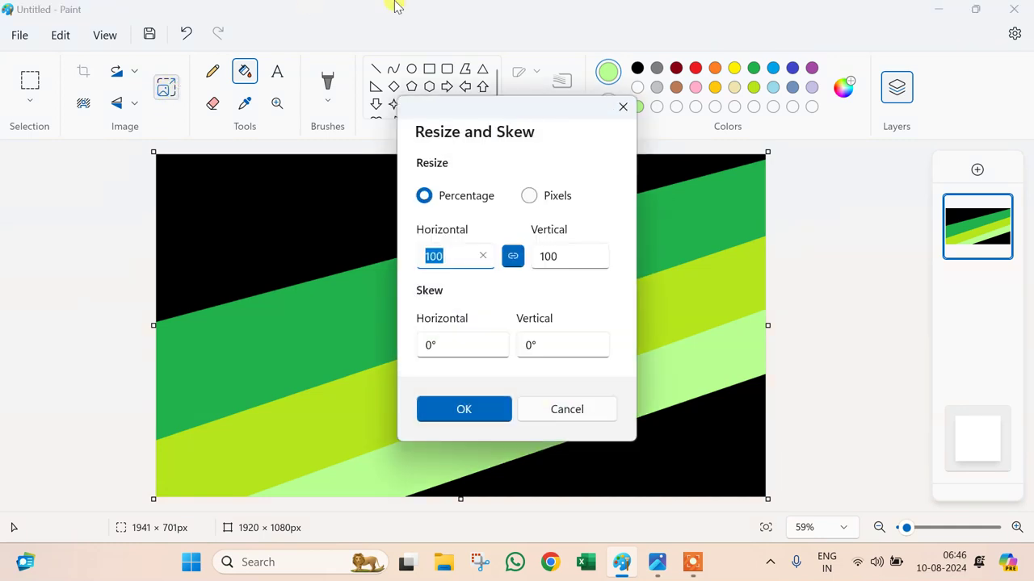
click(526, 197)
click(513, 256)
click(479, 259)
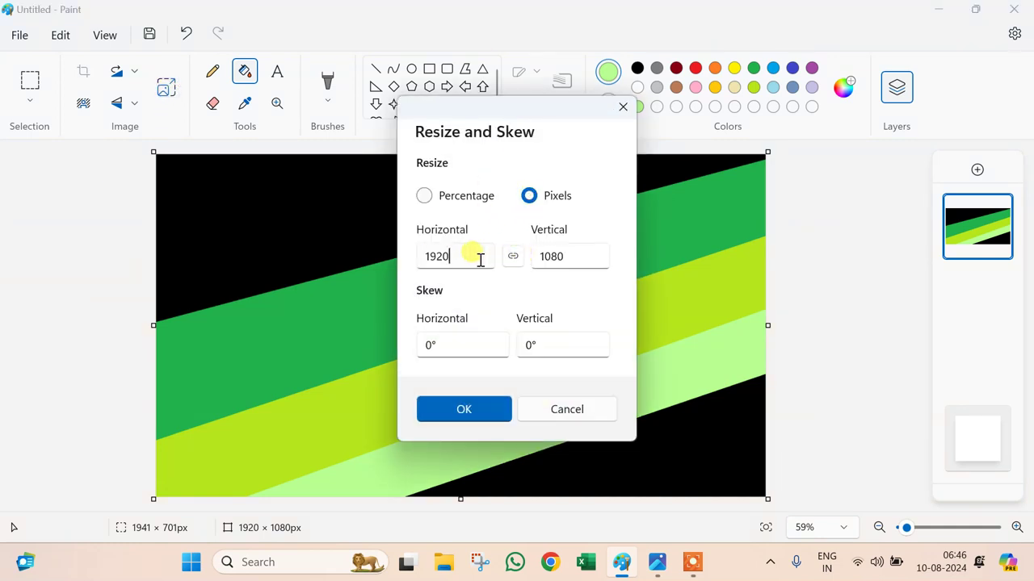
key(BackSpace)
text(4)
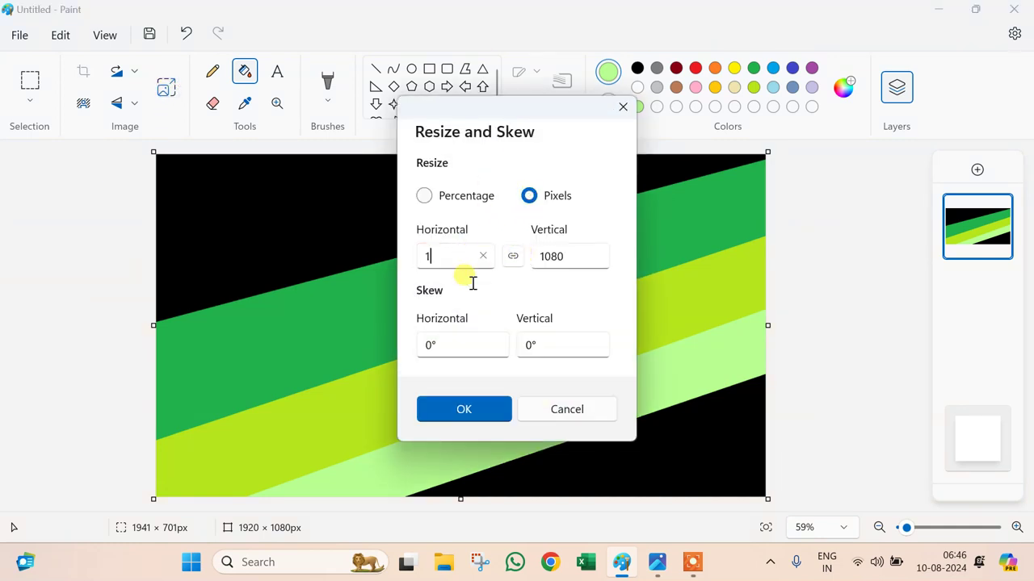
click(452, 409)
Step: Stretch the 1-pixel-wide green strip to 1920 pixels horizontally, keeping 1080 pixels vertically with the aspect ratio unlocked
click(165, 87)
click(529, 196)
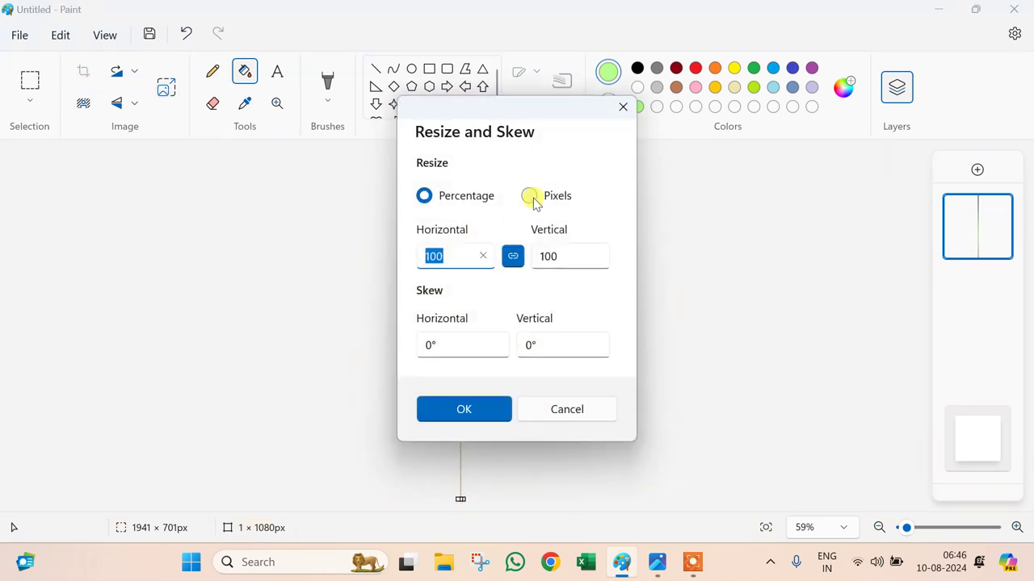
click(516, 258)
double_click(464, 260)
key(BackSpace)
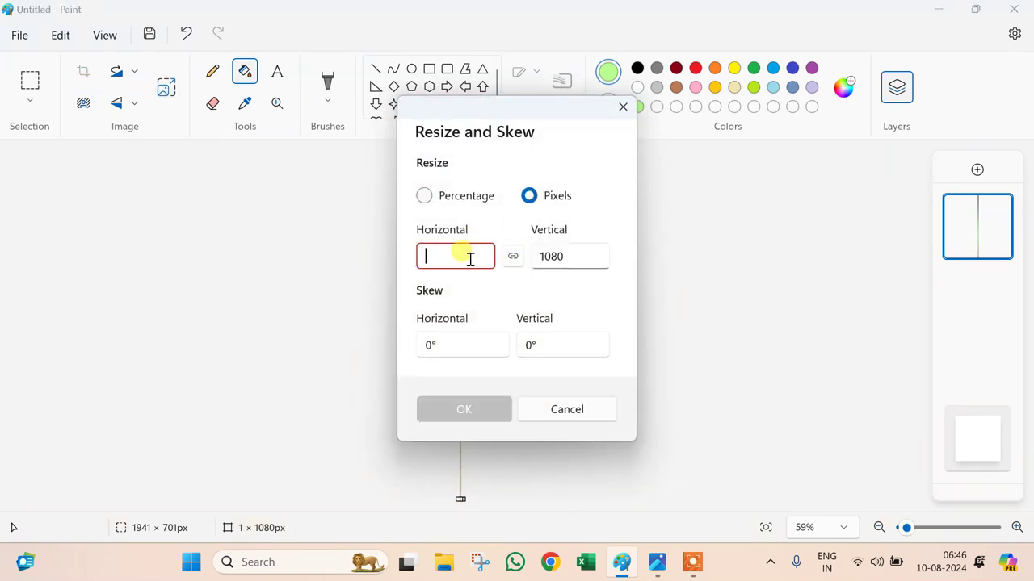
text(1920)
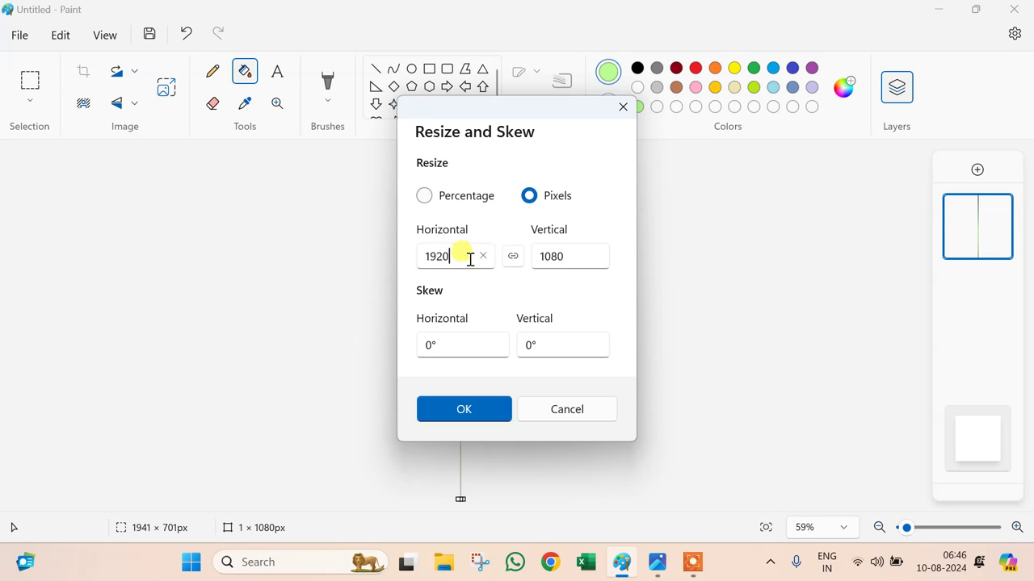
click(467, 412)
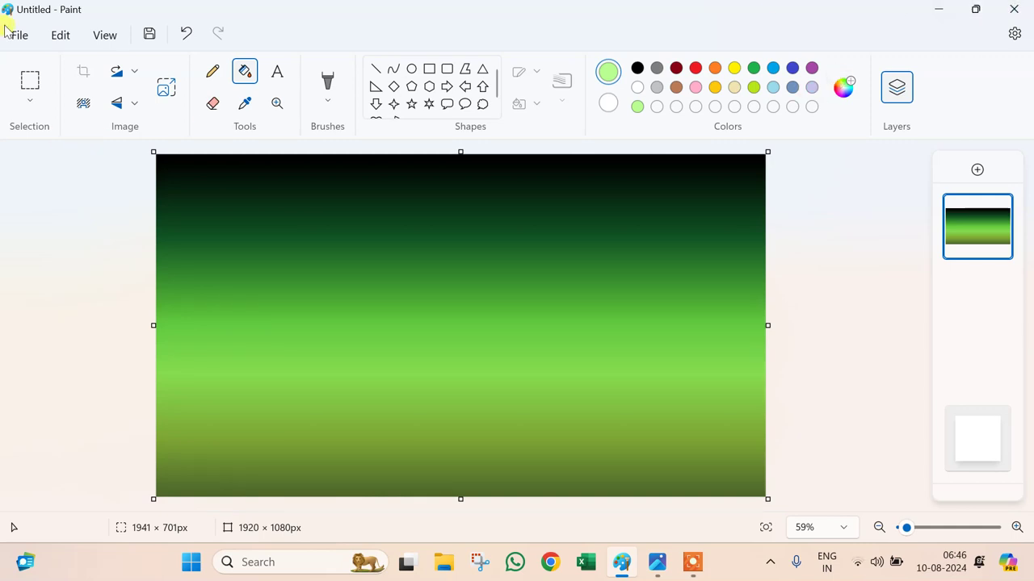
Step: Paste the blue and orange gradient image, narrow it to about 1262 px wide beside the green gradient, and add a new layer
click(63, 35)
click(99, 115)
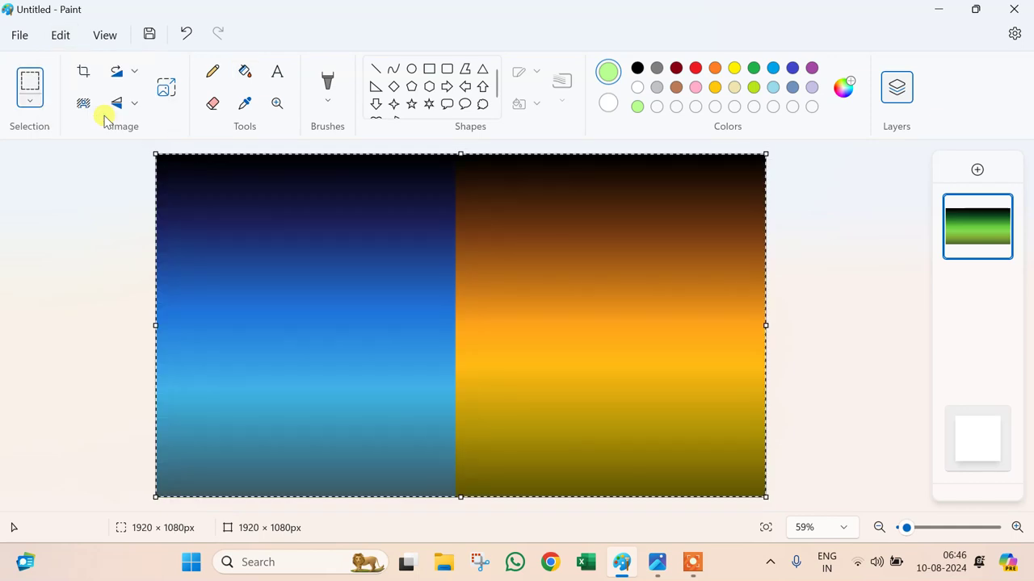
drag(759, 326, 556, 354)
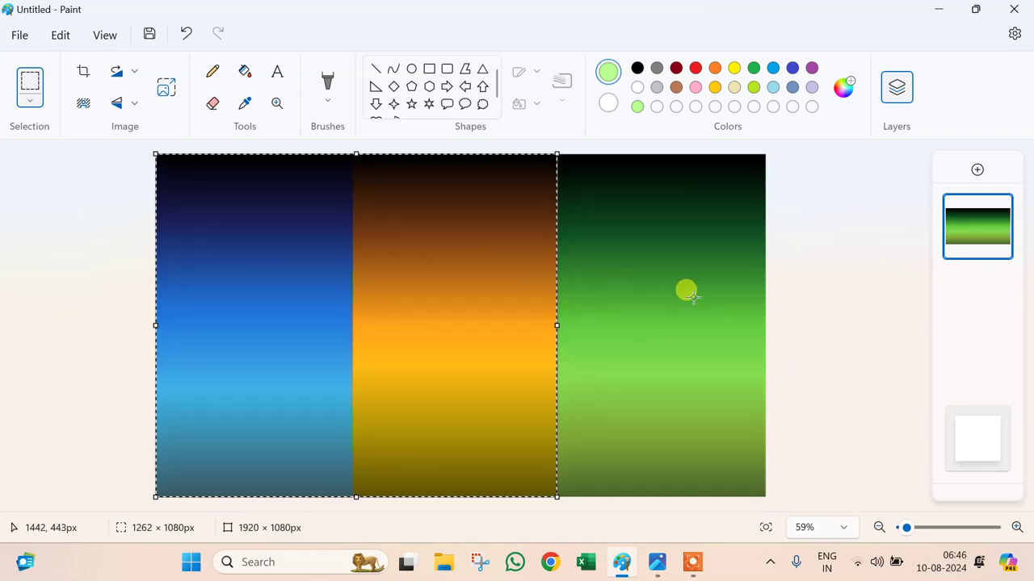
click(857, 300)
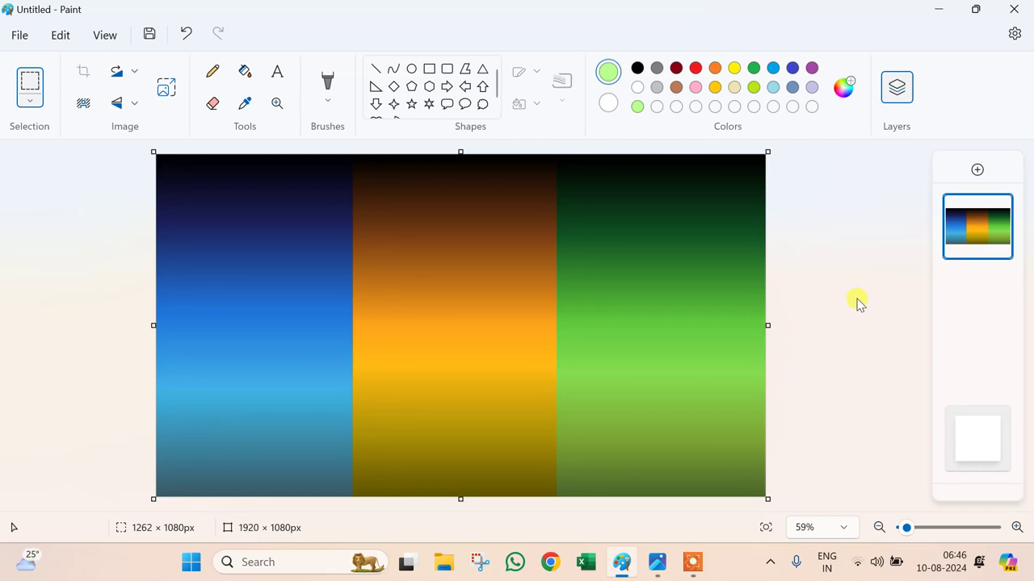
click(976, 171)
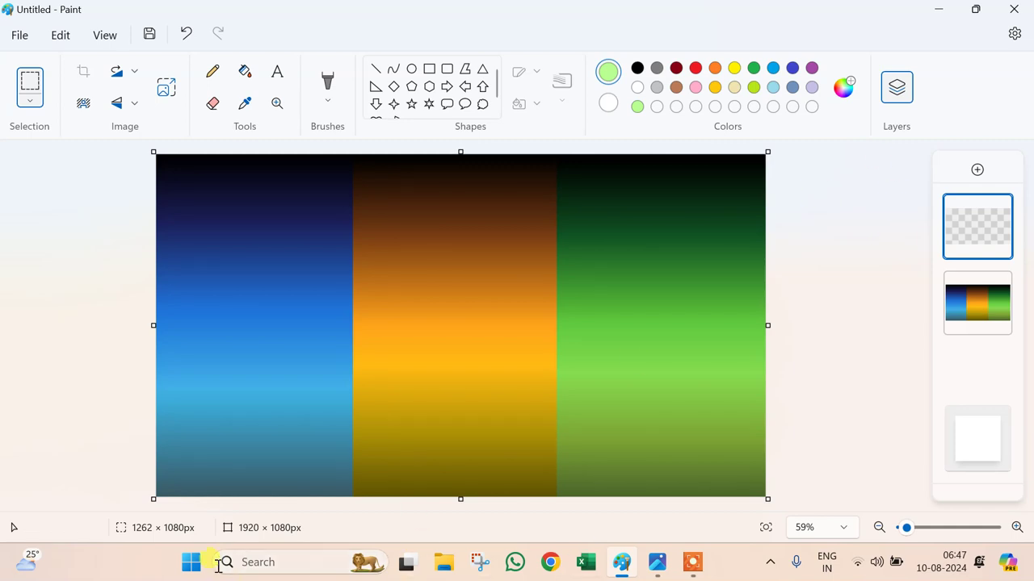
click(191, 565)
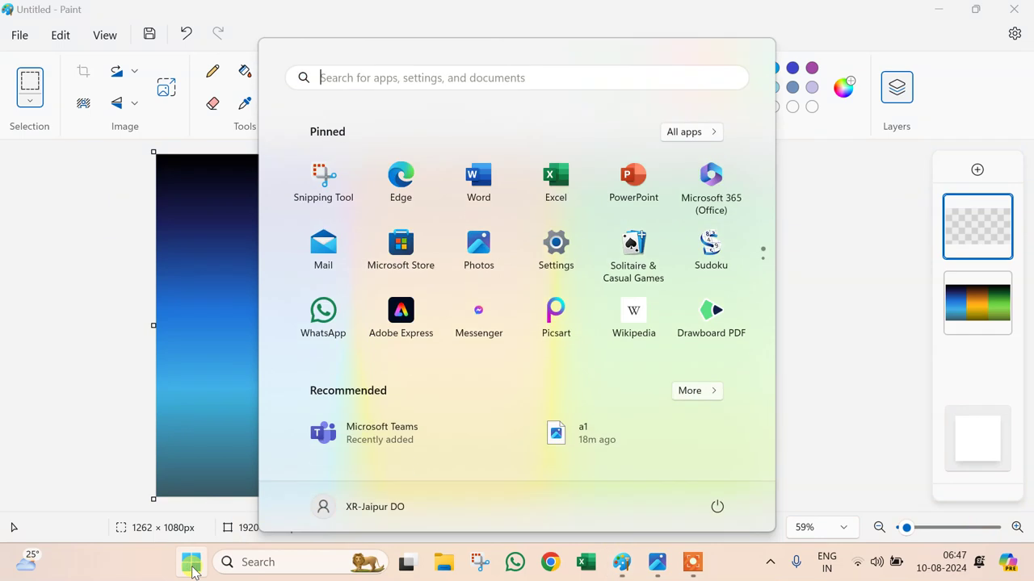
click(269, 567)
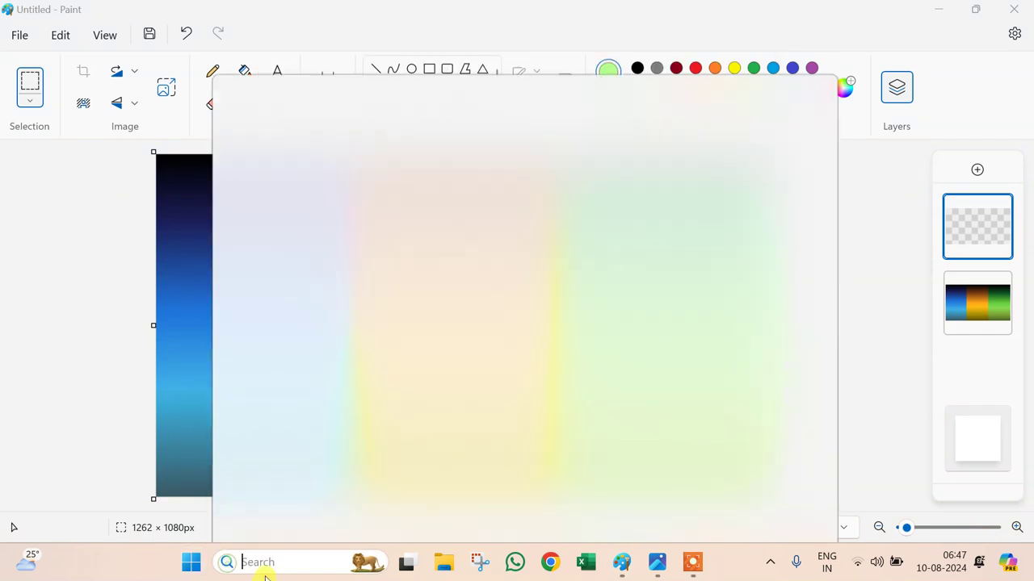
click(34, 324)
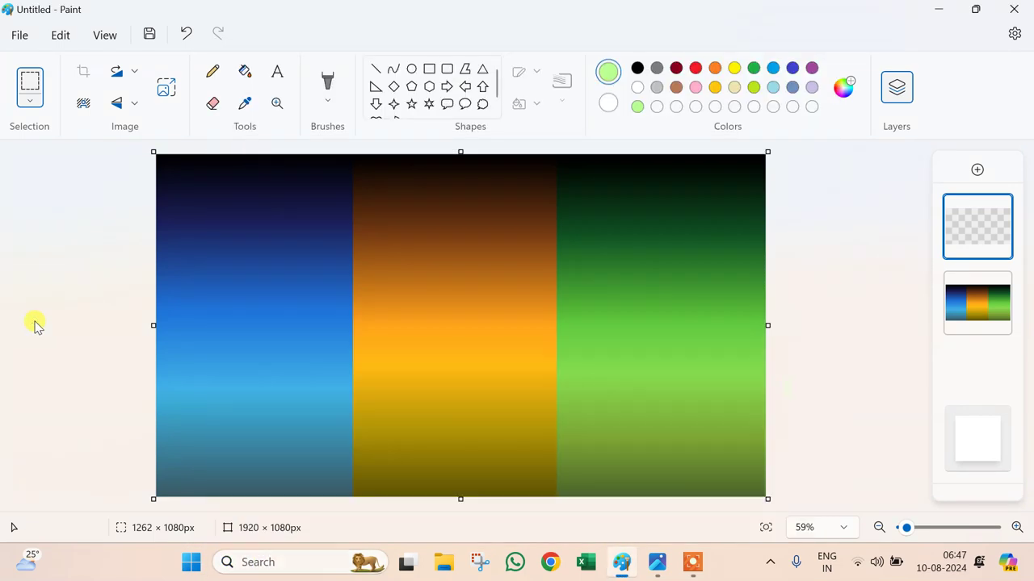
Step: Search for paint and open a second Paint window with a blank canvas
click(192, 562)
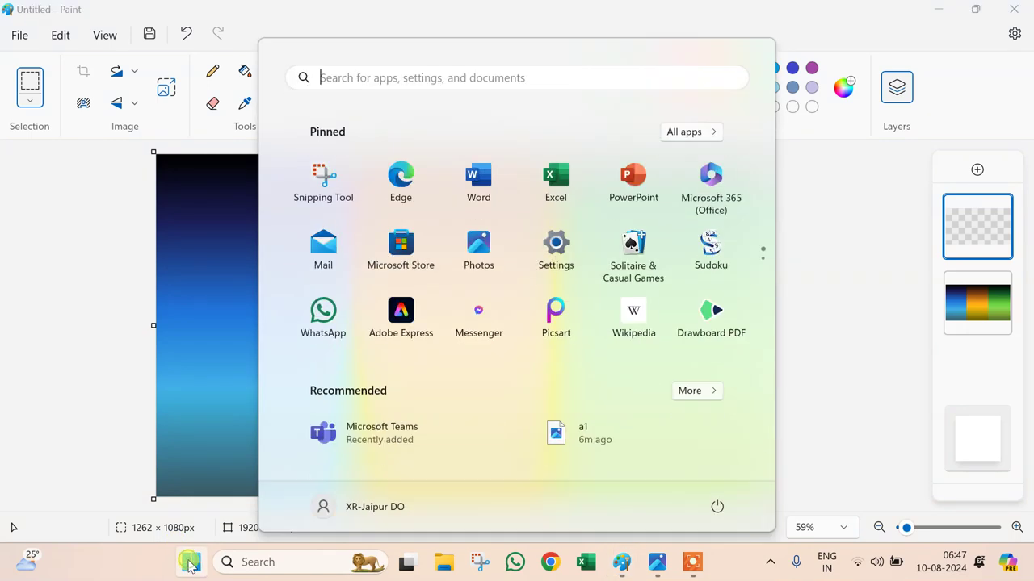
click(261, 564)
text(paint)
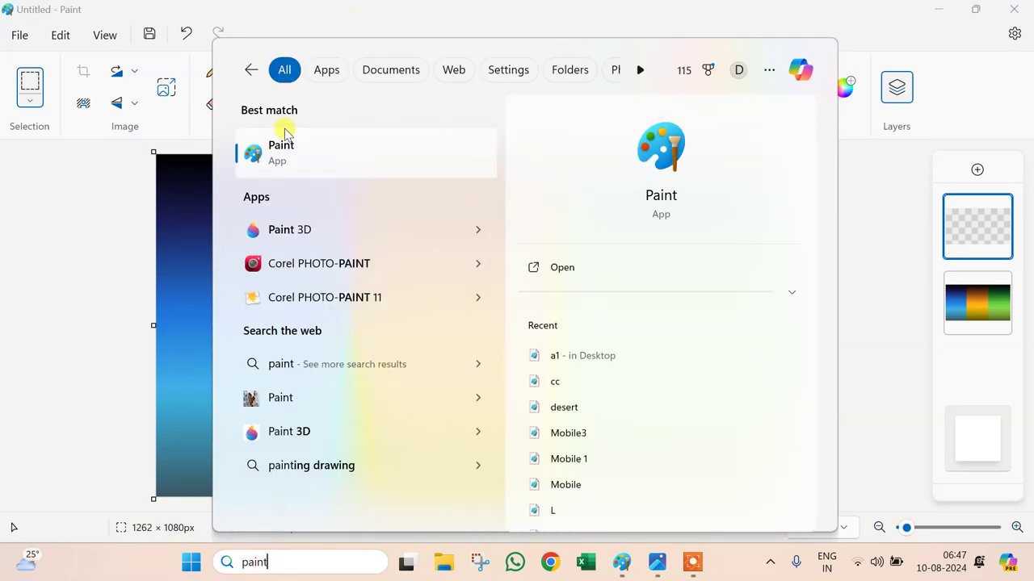
click(291, 150)
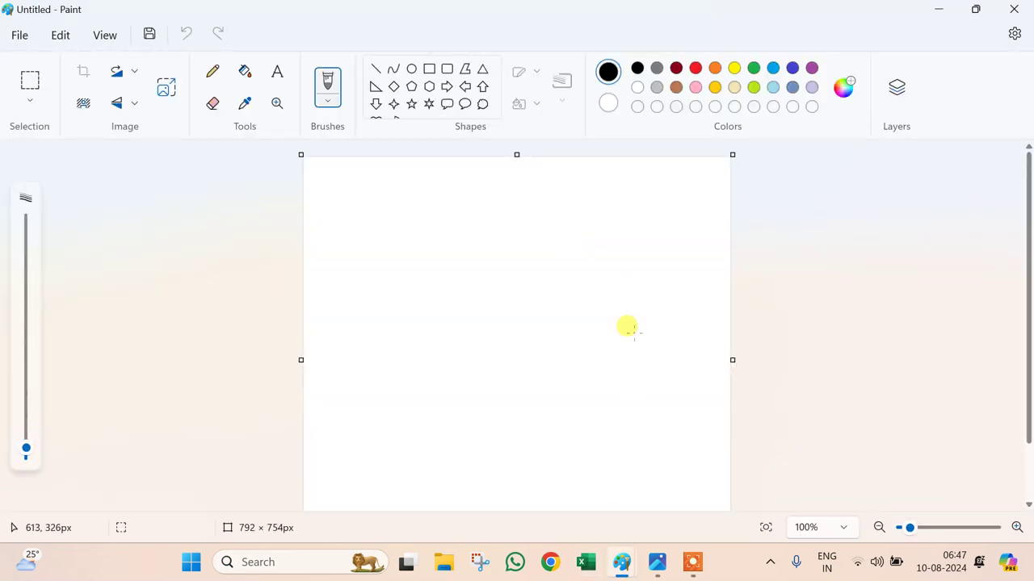
Step: Draw a black circle outline about 282 px in diameter near the middle of the blank canvas
click(412, 70)
drag(442, 225, 583, 365)
key(ctrl+z)
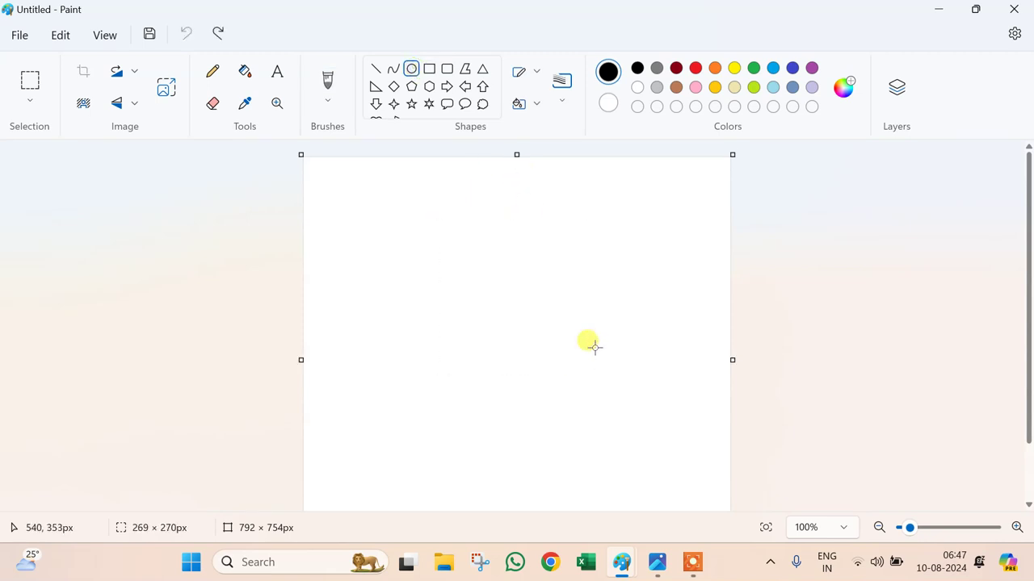
drag(433, 234, 612, 388)
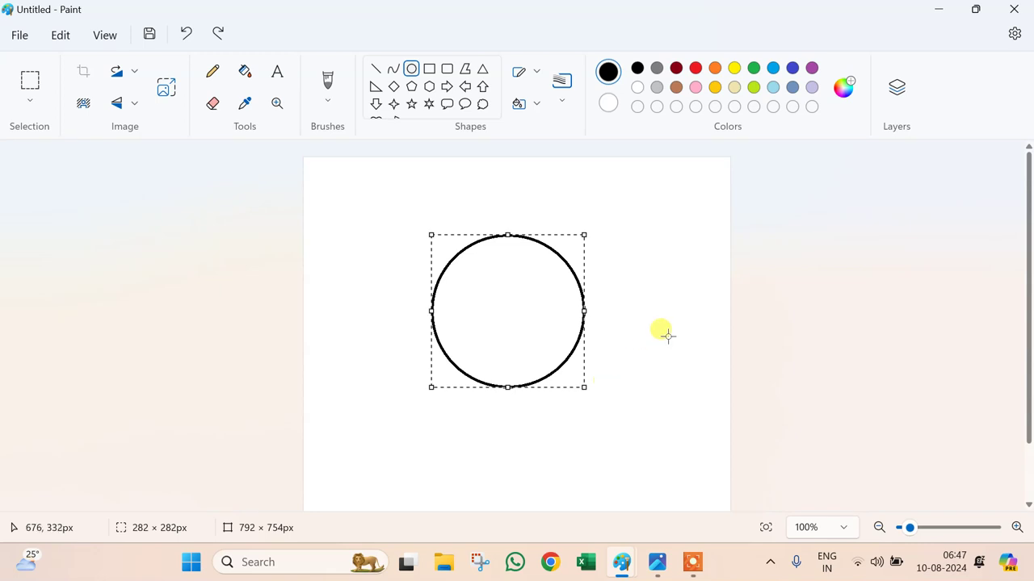
click(692, 69)
click(656, 68)
click(637, 67)
click(621, 277)
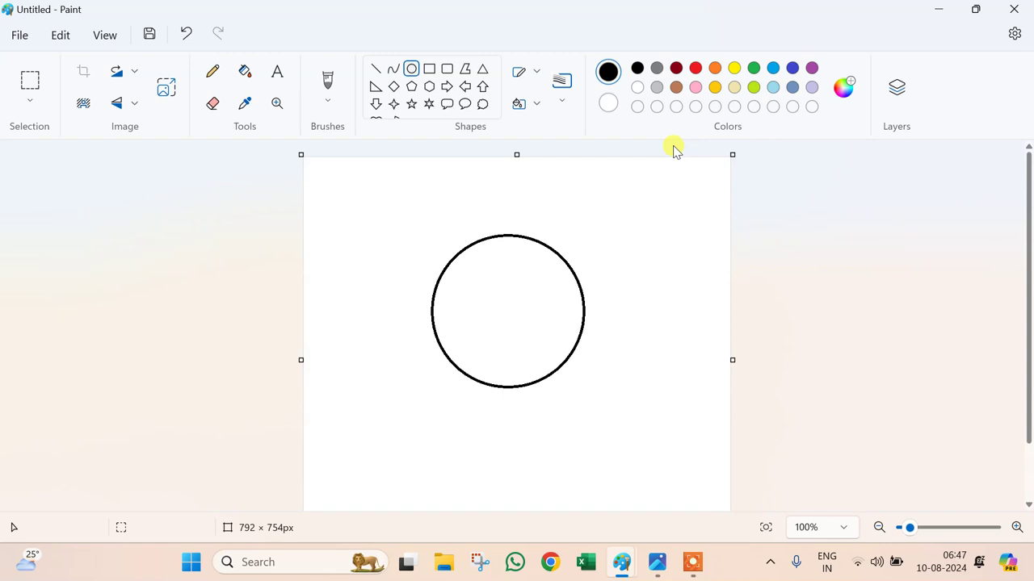
Step: Draw a red circle about 269 px in diameter overlapping the black circle's upper-left part and fill it completely with red
click(694, 70)
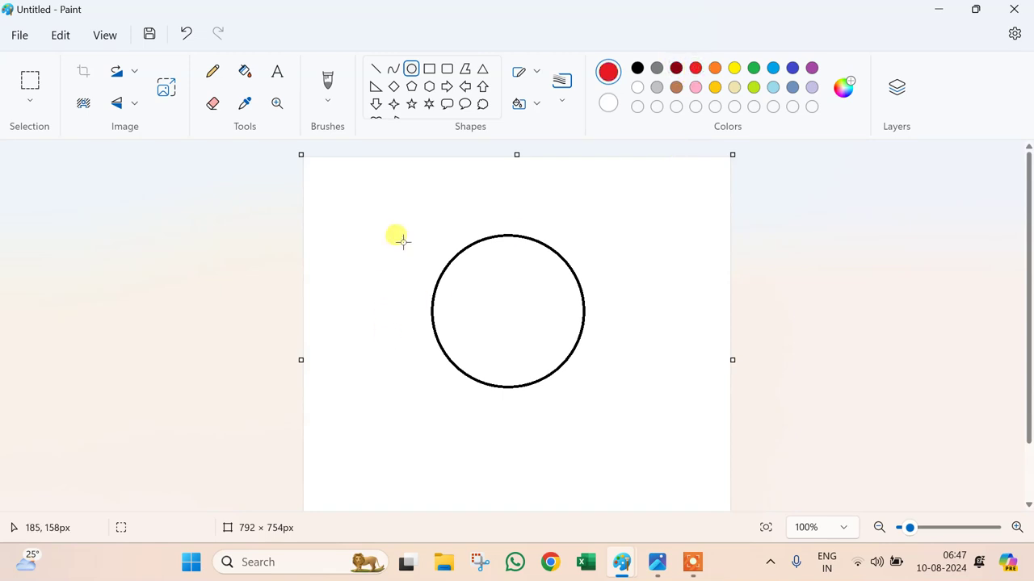
drag(408, 218, 557, 358)
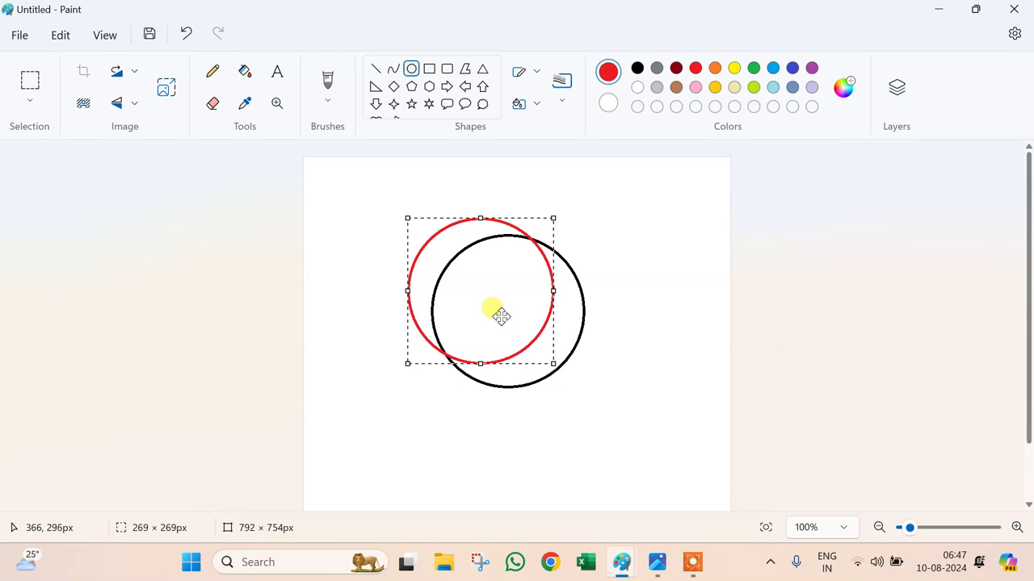
click(591, 244)
click(245, 71)
click(472, 232)
click(536, 287)
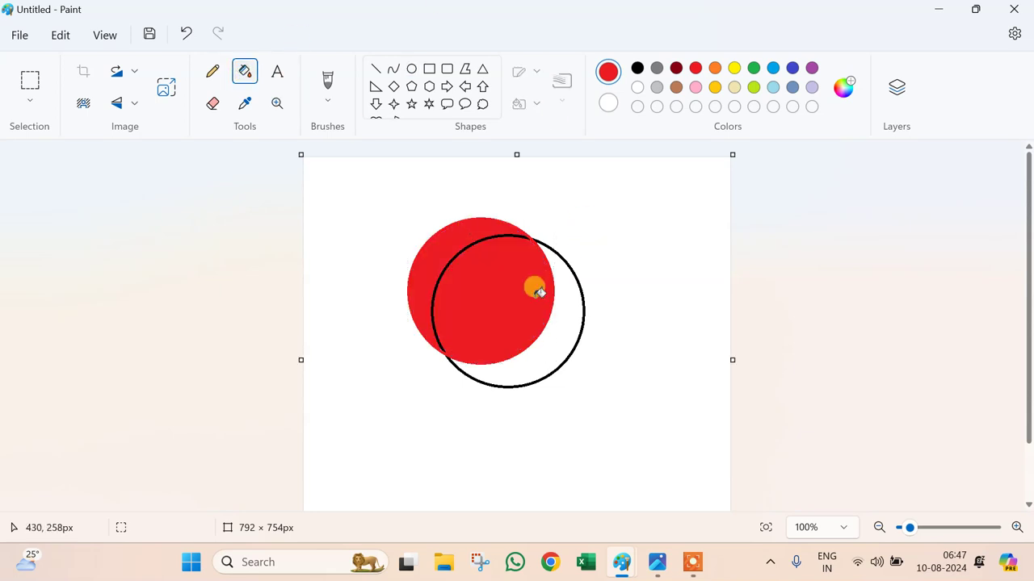
click(474, 241)
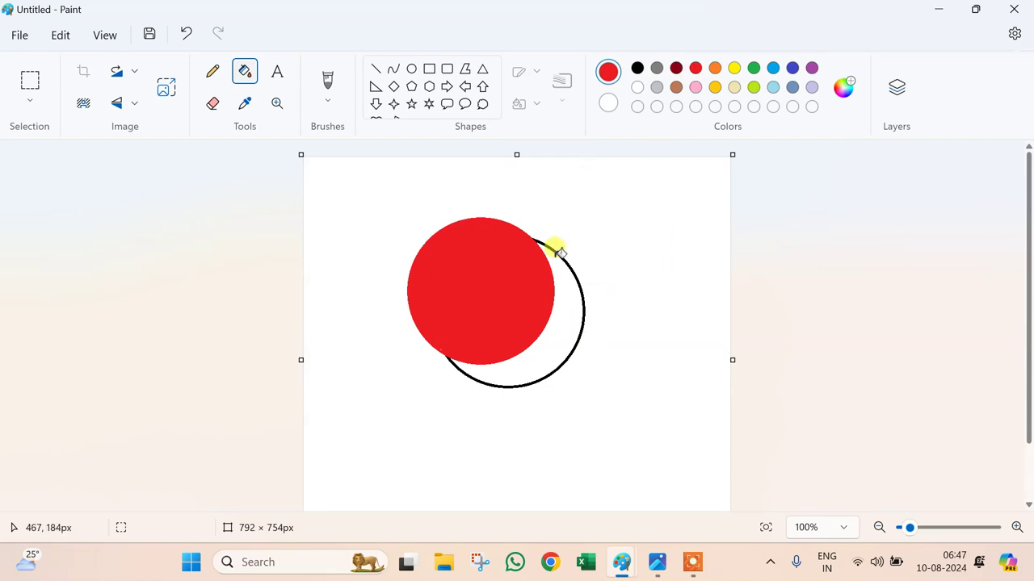
Step: Fill the white crescent beside the red circle and its black outline with yellow
click(732, 72)
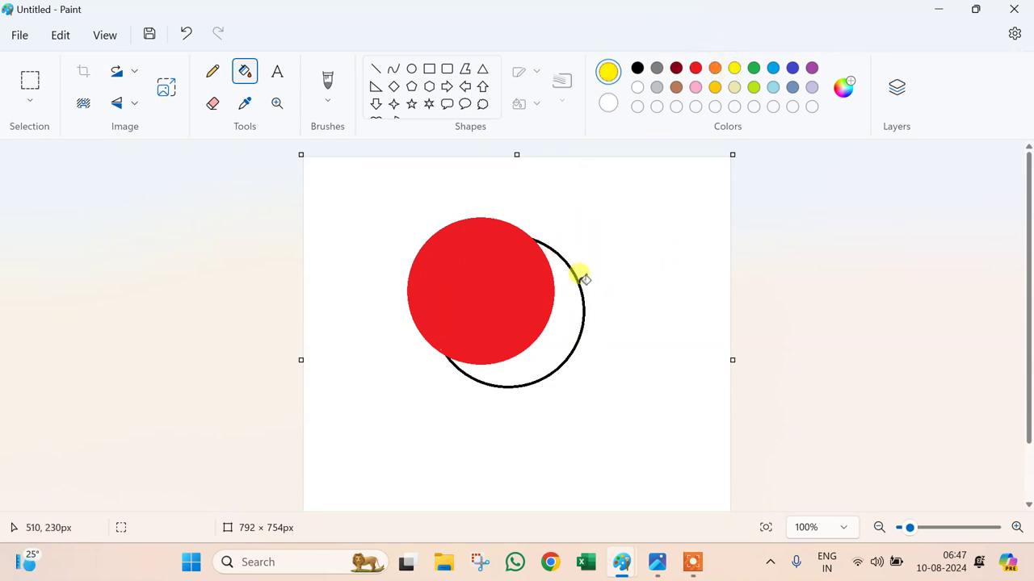
click(575, 295)
click(581, 293)
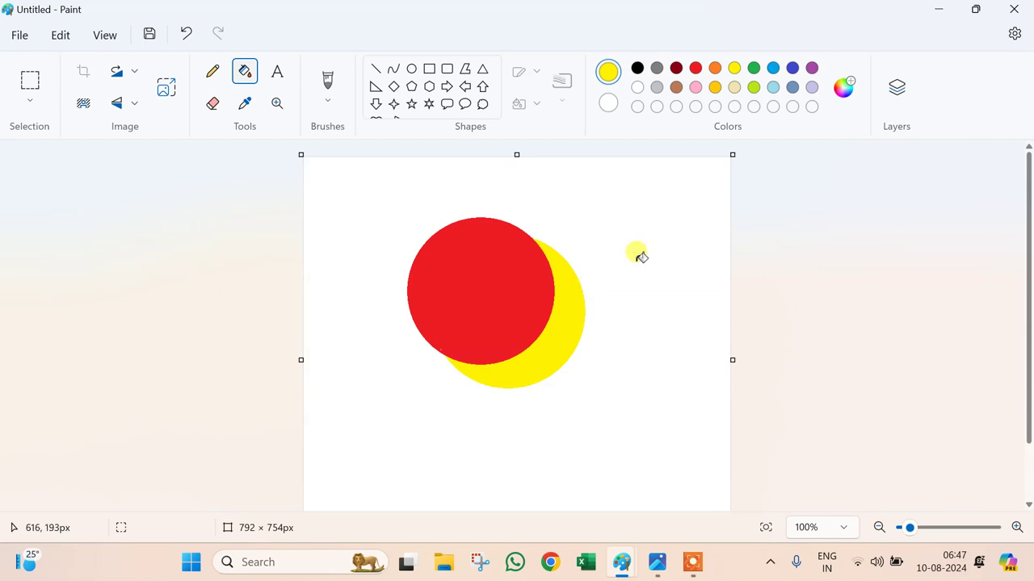
Step: Fill the red circle with white to leave only the yellow crescent moon
click(696, 71)
click(500, 281)
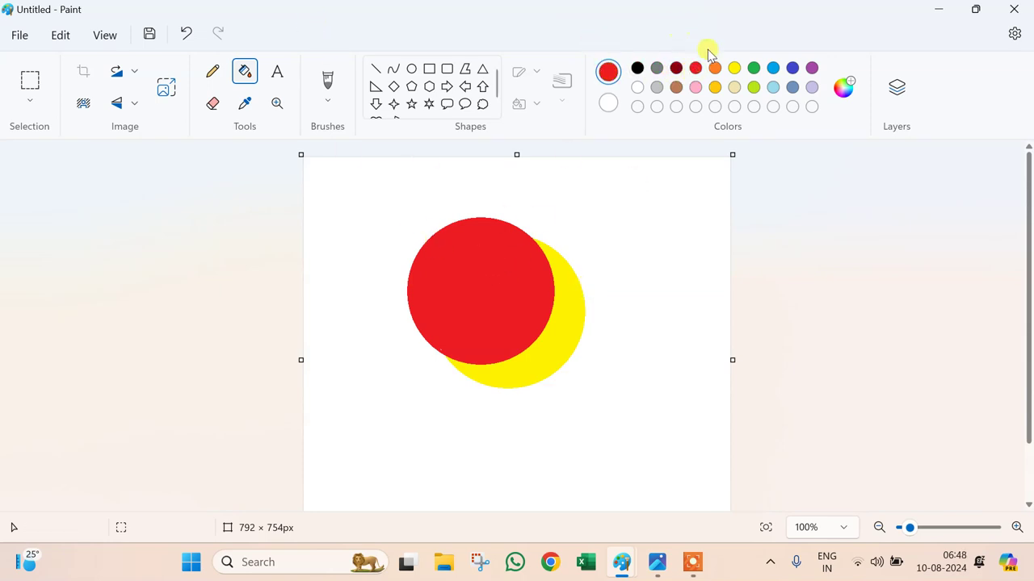
click(636, 88)
click(436, 270)
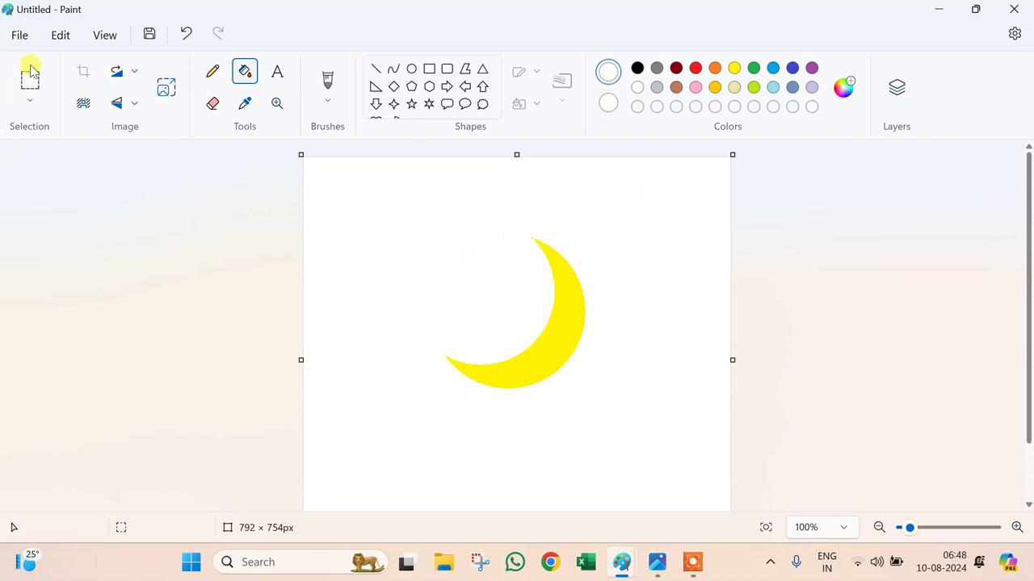
Step: Turn on transparent selection and copy a rectangular area of about 440 × 348 px around the yellow crescent moon
click(30, 99)
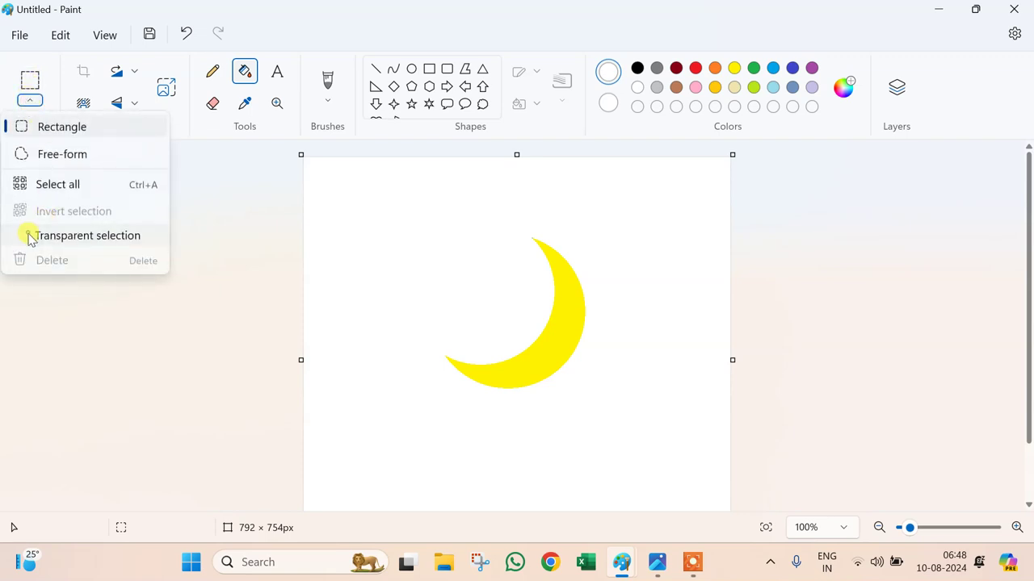
click(29, 235)
click(30, 81)
click(39, 105)
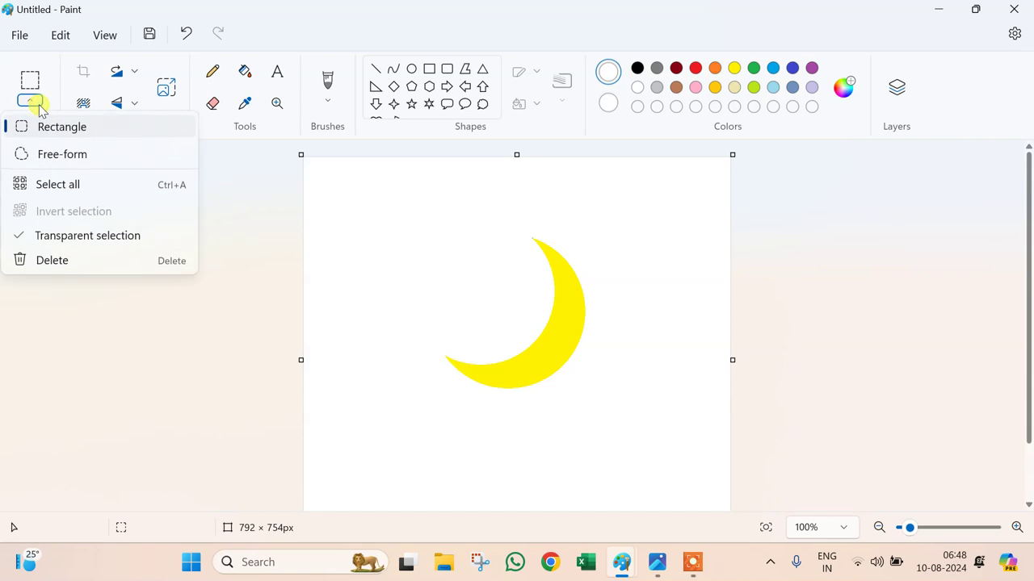
click(403, 220)
drag(412, 219, 651, 406)
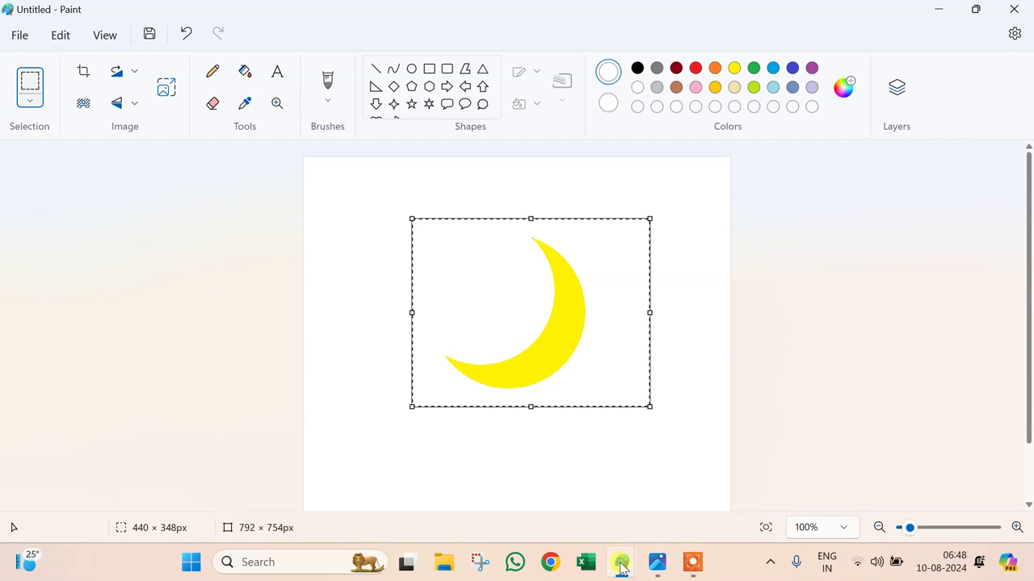
Step: Switch to the Paint window with the three gradients, paste the moon on the empty layer and place it in the upper blue panel
mouse_move(619, 562)
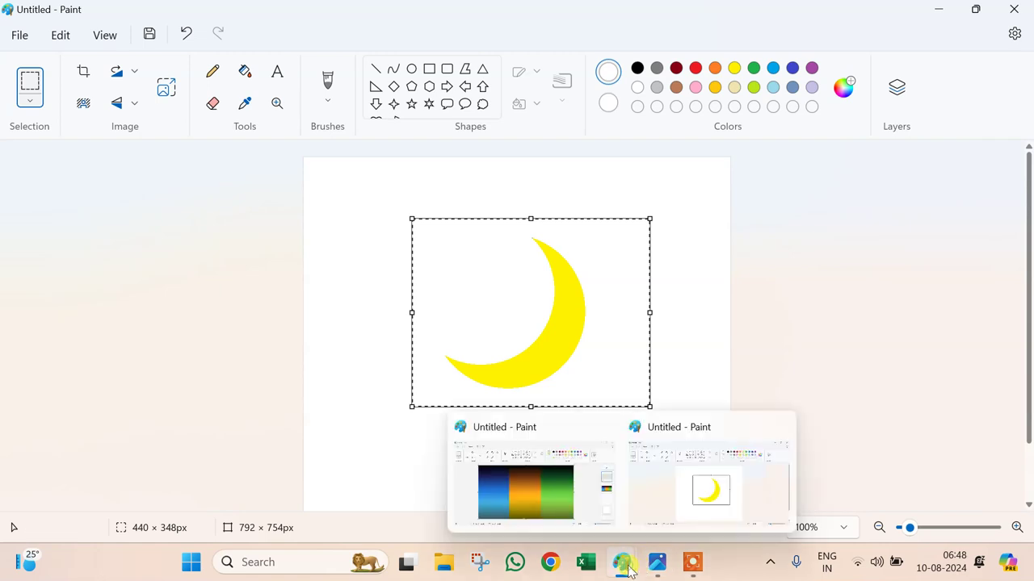
click(563, 514)
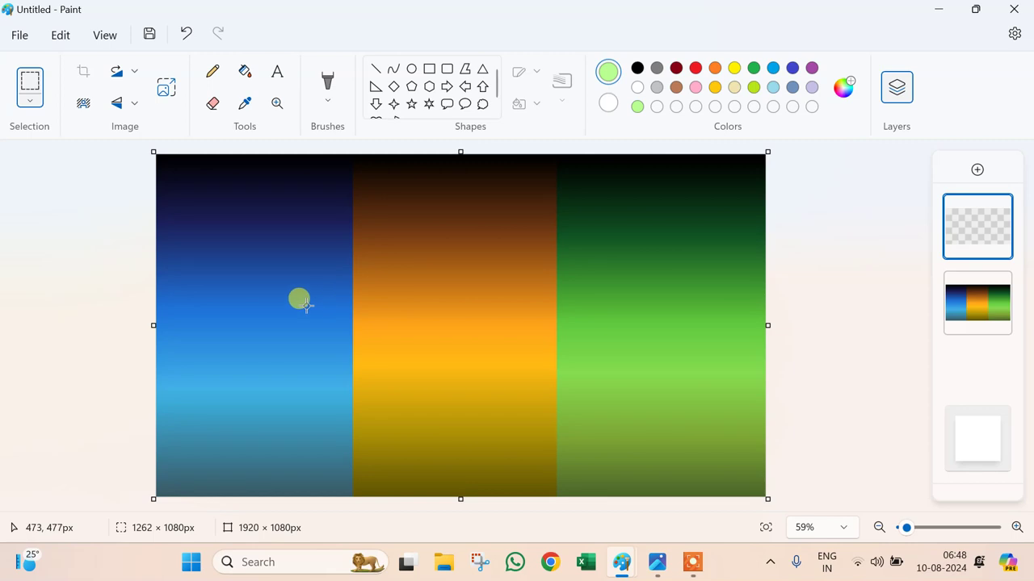
key(ctrl+v)
drag(231, 215, 269, 274)
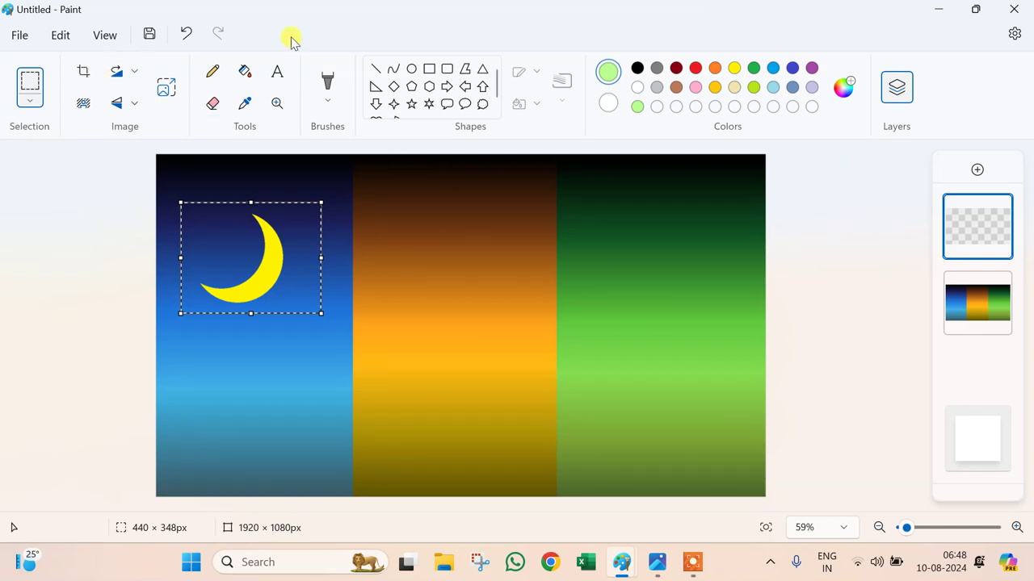
Step: Fill the yellow crescent moon in the blue panel with white
click(252, 74)
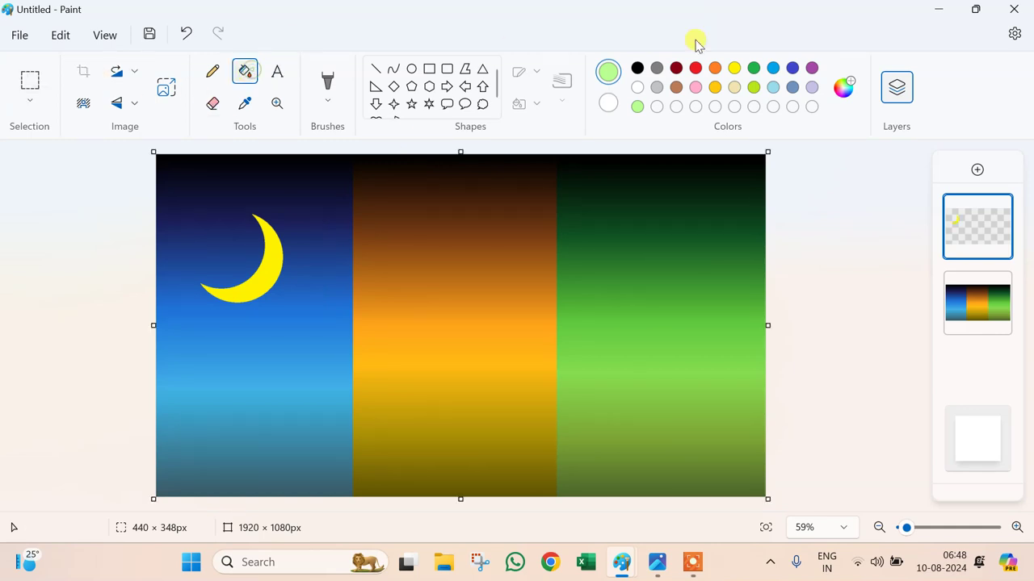
click(639, 87)
click(273, 277)
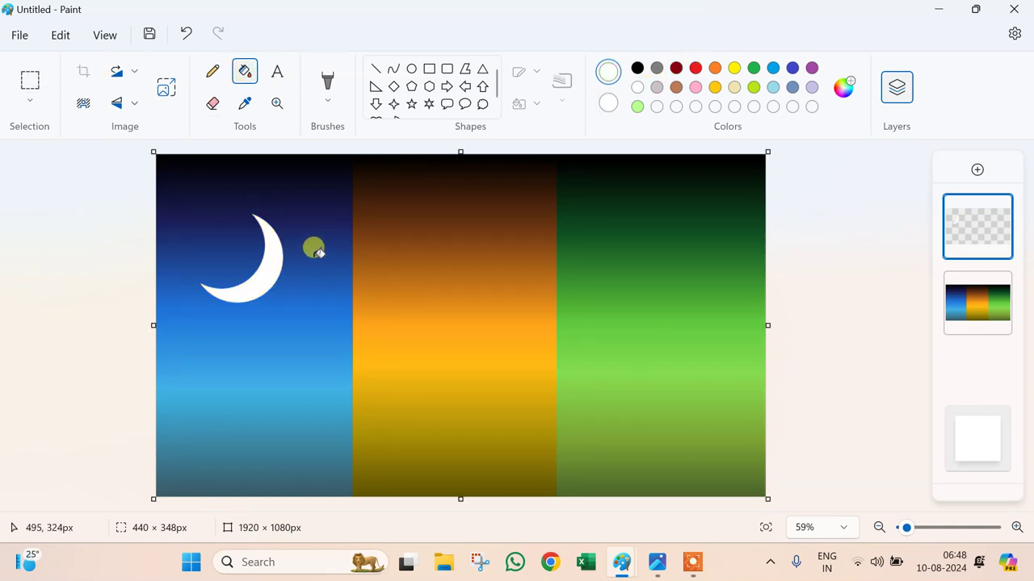
Step: Copy a rectangular area of about 438 × 359 px around the white crescent moon in the blue panel
click(29, 83)
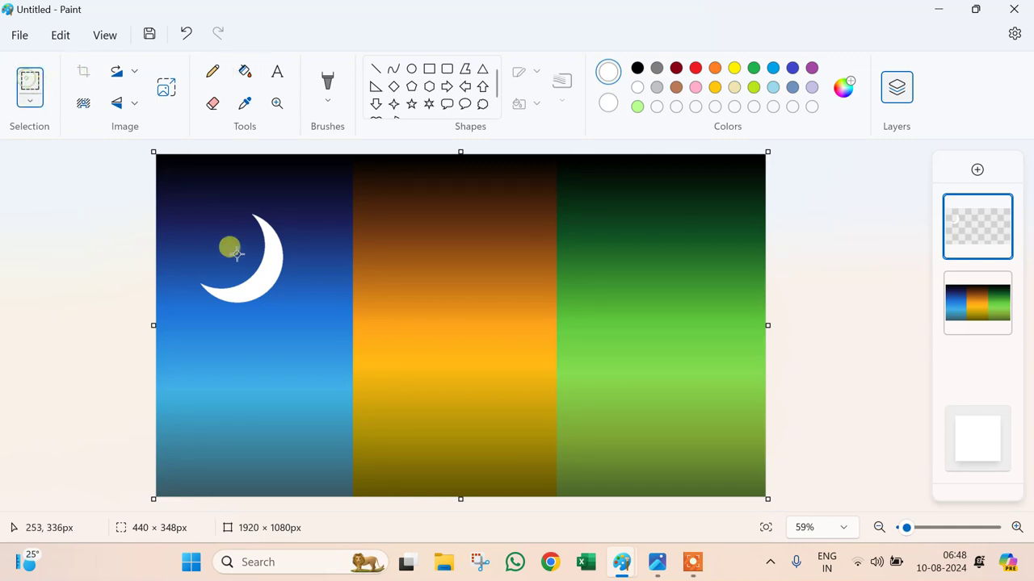
drag(185, 200, 321, 312)
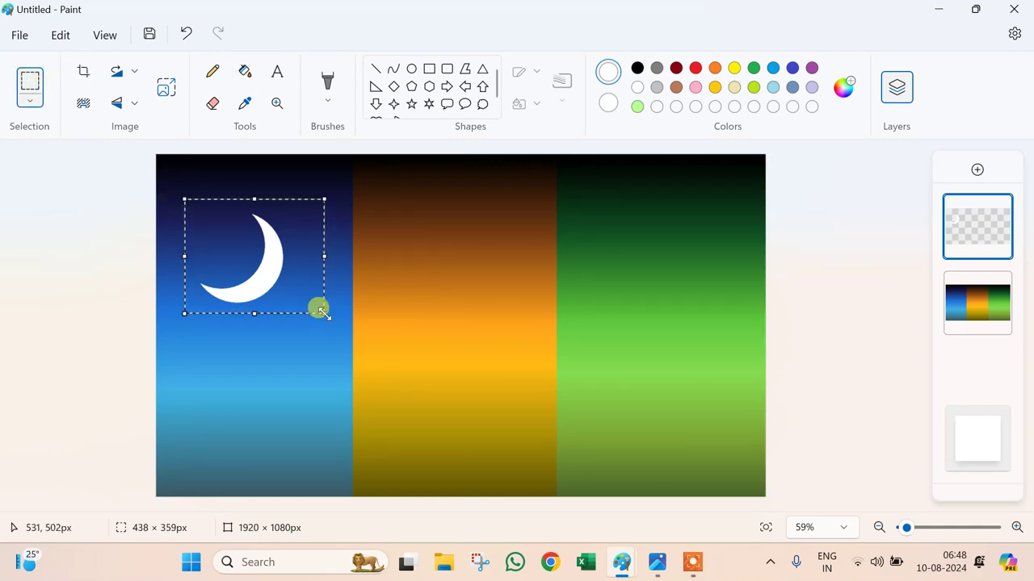
key(ctrl+c)
key(ctrl+v)
drag(218, 246, 465, 261)
click(131, 106)
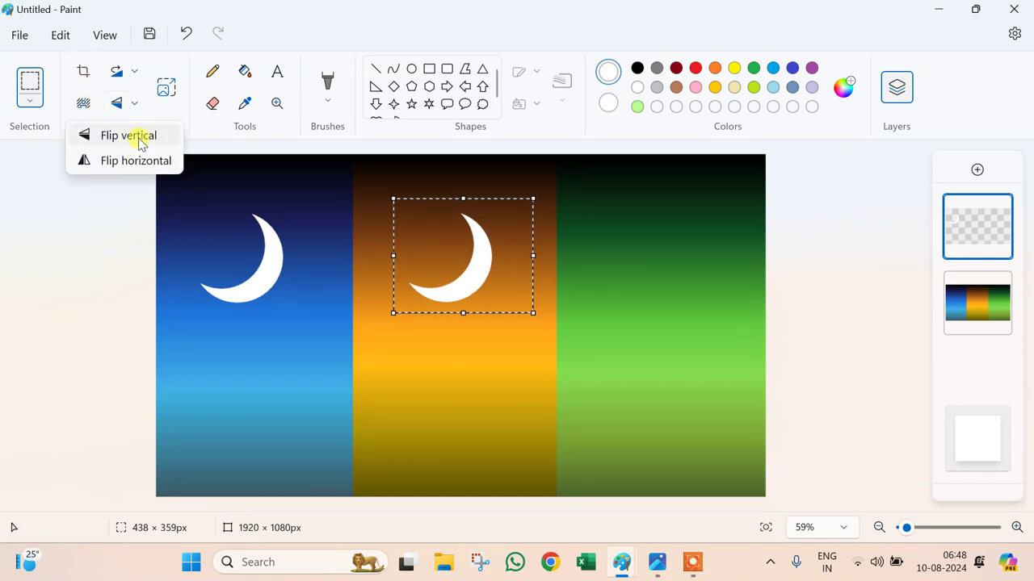
click(138, 139)
key(ctrl+z)
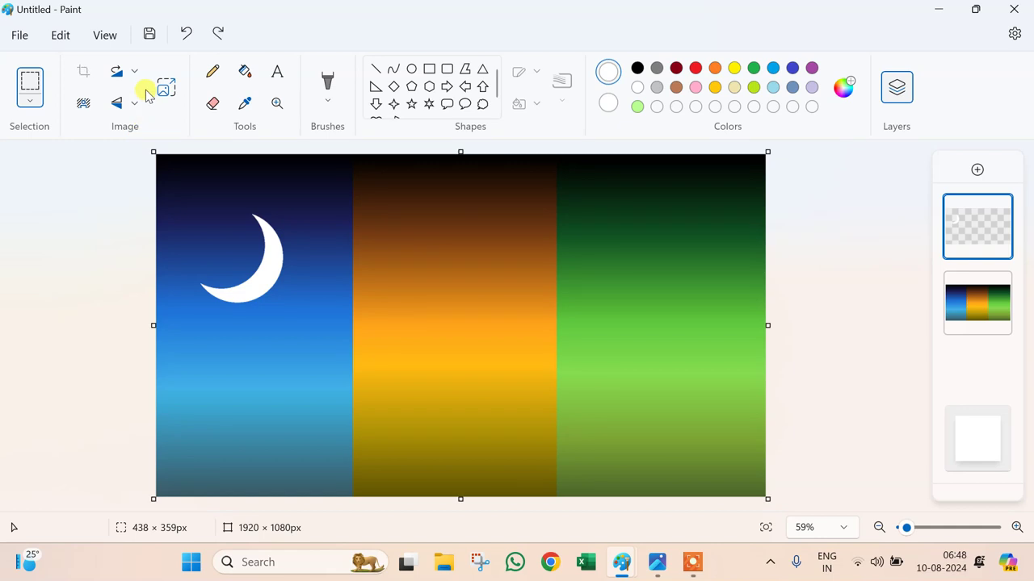
Step: Paste the copied moon into the upper part of the orange panel and flip it horizontally
key(ctrl+v)
drag(261, 203, 470, 242)
click(134, 105)
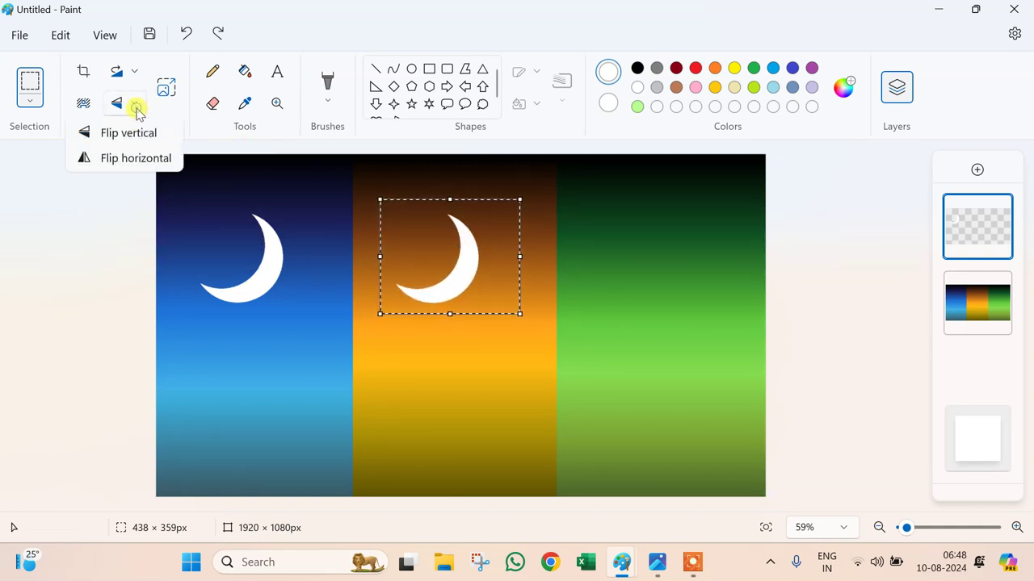
click(155, 165)
drag(466, 267, 468, 268)
Step: Paste another copy of the moon into the upper part of the green panel and deselect it
key(ctrl+v)
drag(222, 221, 684, 239)
click(831, 296)
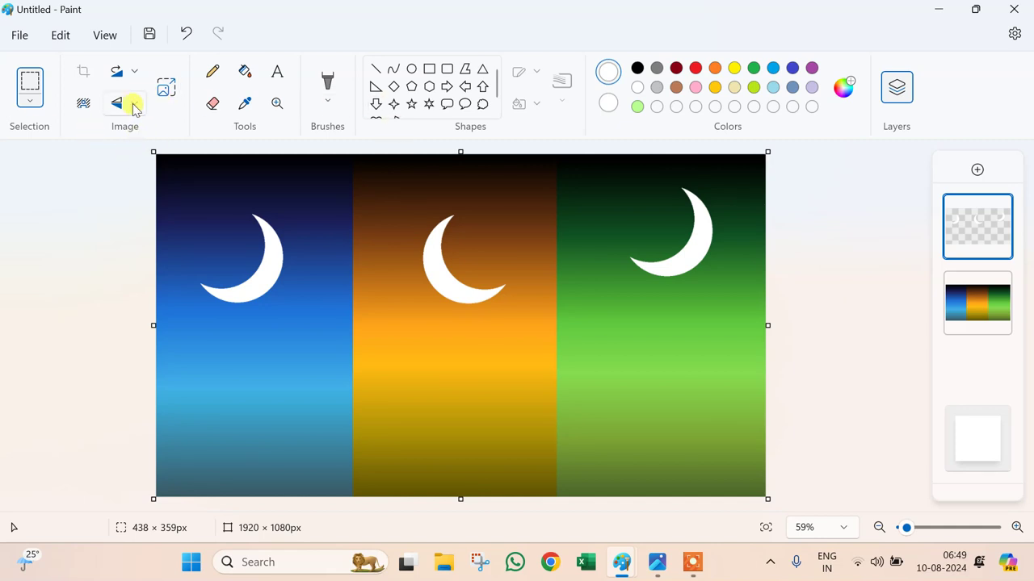
Step: Spray fine white stars across the upper sky of all three panels with an enlarged Airbrush
click(328, 99)
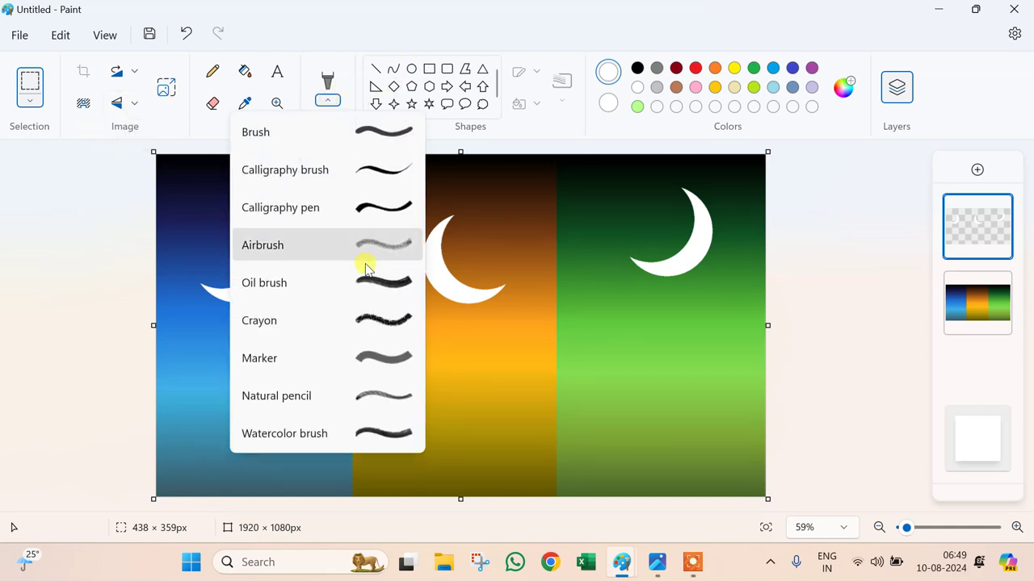
click(384, 246)
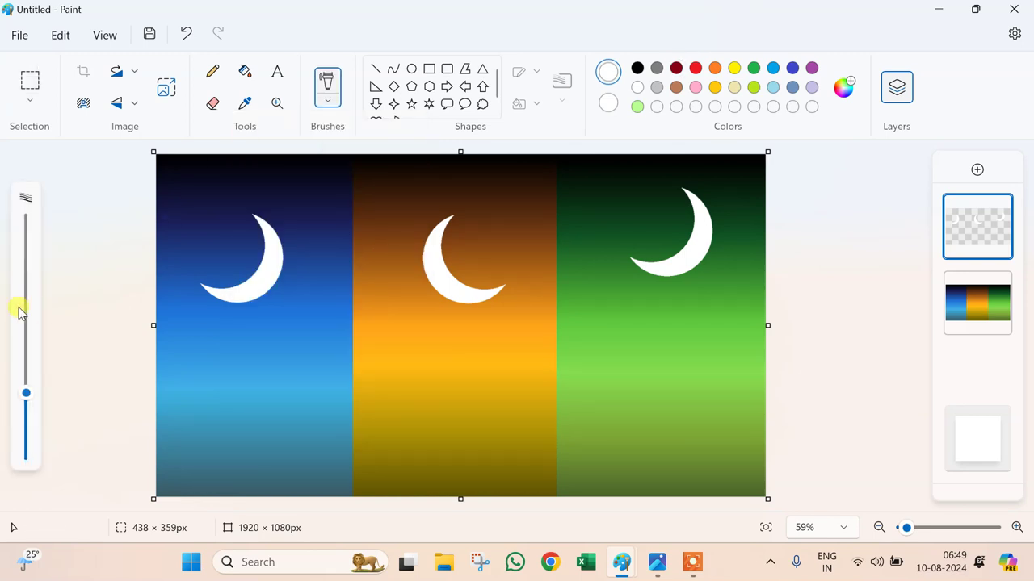
click(26, 356)
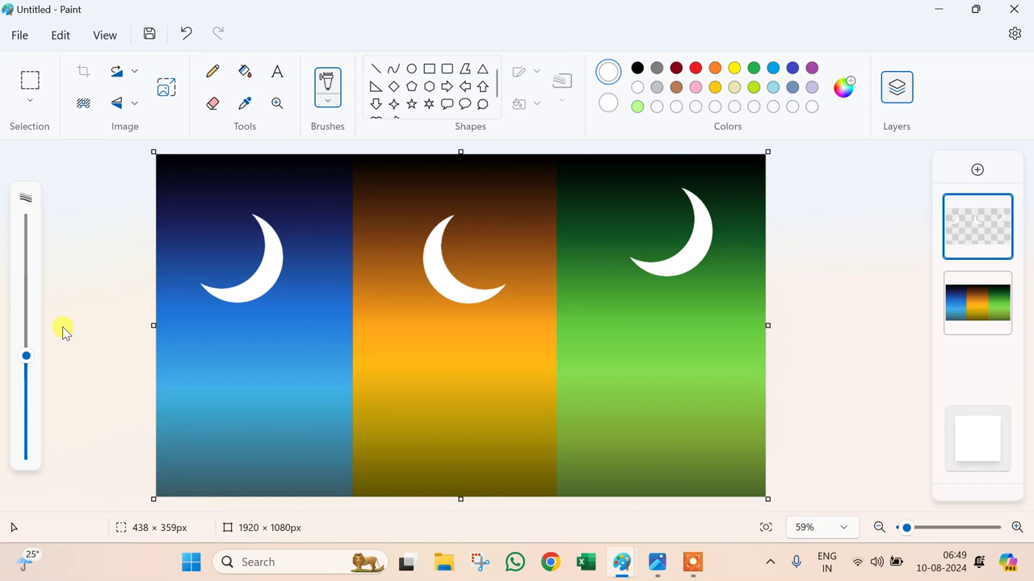
drag(27, 336, 14, 293)
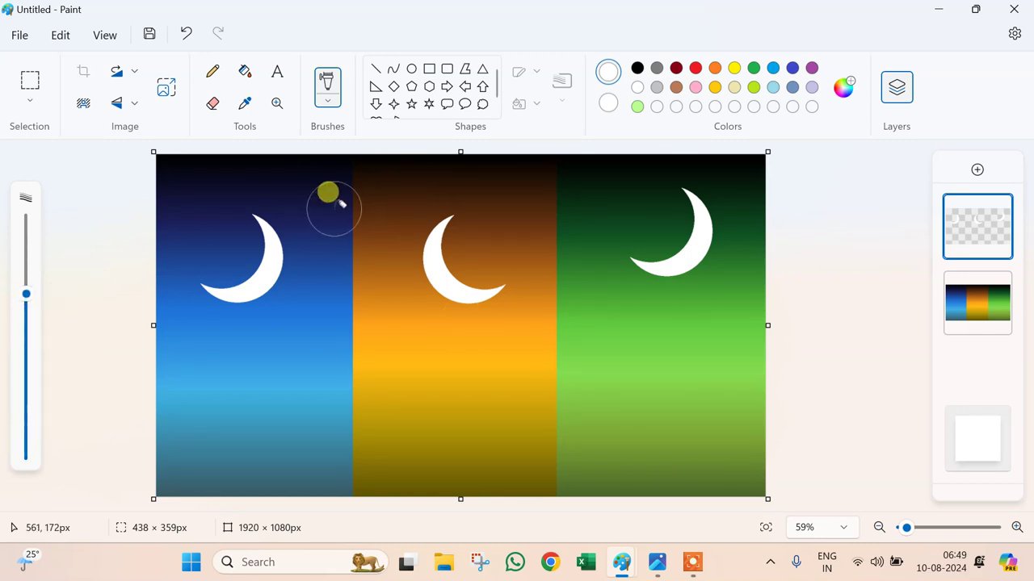
mouse_move(178, 194)
mouse_down()
mouse_move(245, 196)
mouse_move(201, 233)
mouse_move(344, 234)
mouse_move(367, 181)
mouse_move(297, 187)
mouse_move(274, 238)
mouse_move(204, 227)
mouse_move(202, 172)
mouse_move(390, 231)
mouse_move(565, 208)
mouse_move(522, 226)
mouse_move(530, 184)
mouse_move(481, 230)
mouse_move(476, 204)
mouse_move(524, 161)
mouse_move(466, 174)
mouse_move(538, 239)
mouse_move(630, 249)
mouse_move(705, 203)
mouse_move(737, 241)
mouse_move(678, 203)
mouse_move(594, 226)
mouse_move(784, 262)
mouse_move(749, 273)
mouse_move(689, 251)
mouse_move(614, 277)
mouse_move(715, 168)
mouse_move(353, 267)
mouse_move(316, 226)
mouse_move(316, 251)
mouse_move(354, 172)
mouse_move(563, 160)
mouse_move(511, 274)
mouse_up()
mouse_move(618, 247)
mouse_down()
mouse_move(757, 218)
mouse_move(759, 240)
mouse_move(662, 276)
mouse_move(851, 245)
mouse_move(186, 268)
mouse_move(162, 194)
mouse_move(197, 256)
mouse_move(638, 214)
mouse_move(787, 214)
mouse_move(692, 266)
mouse_move(731, 235)
mouse_move(744, 164)
mouse_move(763, 185)
mouse_move(744, 262)
mouse_move(272, 228)
mouse_move(133, 253)
mouse_move(140, 202)
mouse_move(169, 172)
mouse_move(747, 194)
mouse_up()
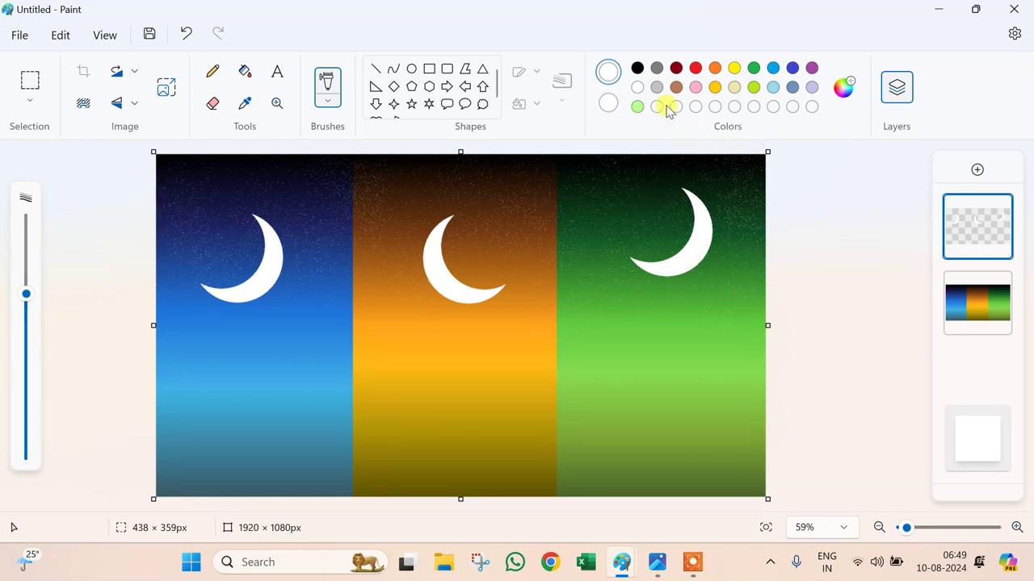
Step: Spray light grey speckles along the inner curve and tips of the blue panel's moon with a smaller Airbrush
drag(239, 244, 273, 258)
drag(26, 297, 25, 383)
drag(284, 299, 264, 270)
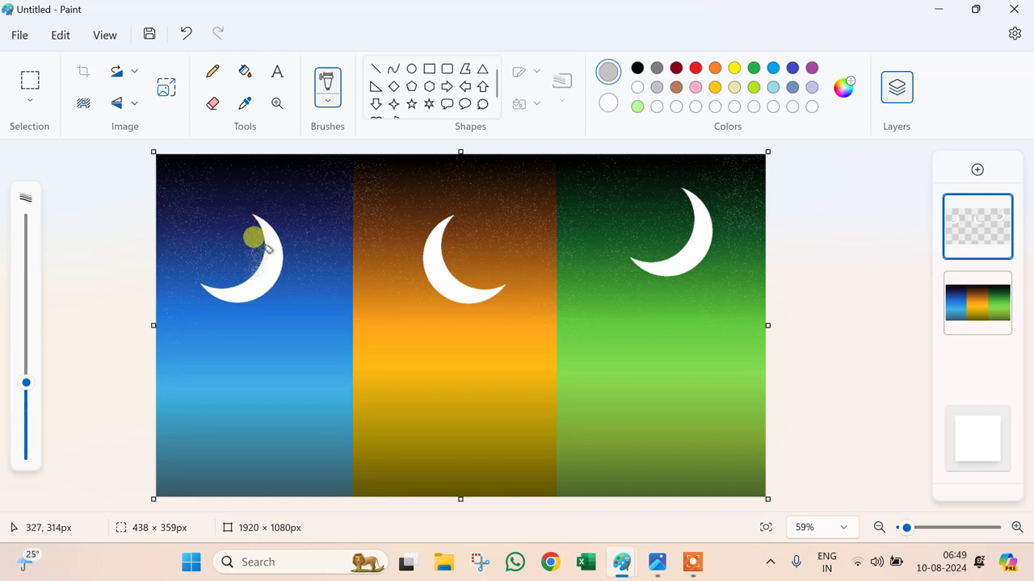
mouse_move(254, 264)
mouse_down()
mouse_move(226, 265)
mouse_move(194, 262)
mouse_move(241, 258)
mouse_move(206, 269)
mouse_move(238, 256)
mouse_move(219, 273)
mouse_move(254, 245)
mouse_move(251, 258)
mouse_move(246, 206)
mouse_move(253, 242)
mouse_move(229, 212)
mouse_up()
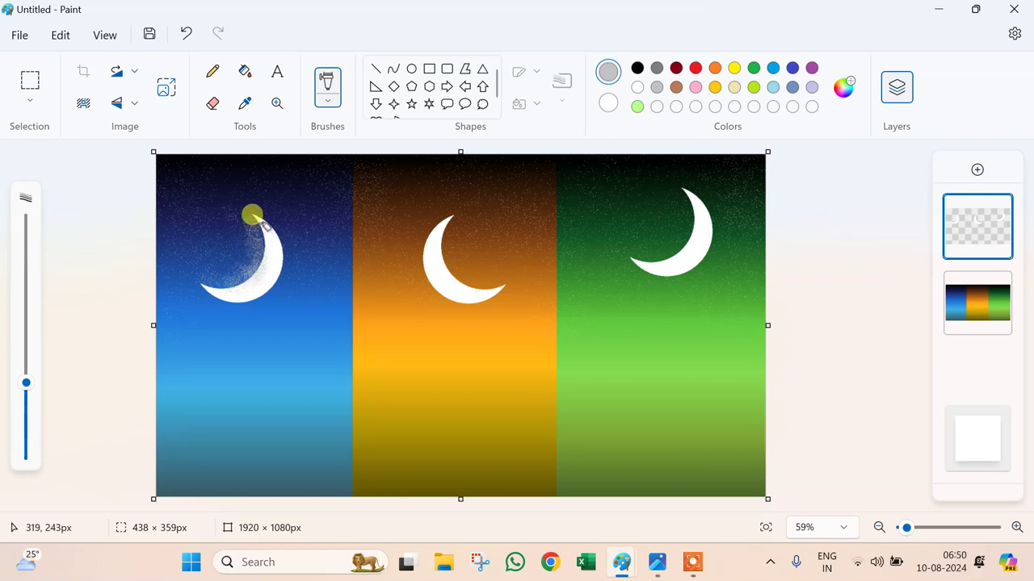
mouse_move(208, 273)
mouse_down()
mouse_move(213, 204)
mouse_move(250, 275)
mouse_move(252, 224)
mouse_up()
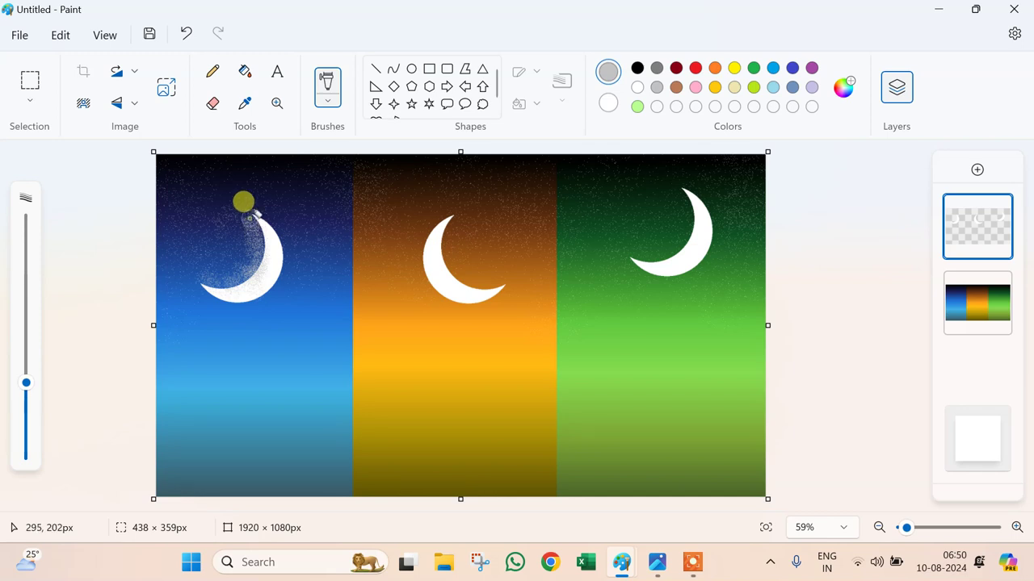
mouse_move(240, 203)
mouse_down()
mouse_move(233, 253)
mouse_move(208, 267)
mouse_move(178, 166)
mouse_move(204, 273)
mouse_move(195, 266)
mouse_move(203, 268)
mouse_move(219, 174)
mouse_move(250, 252)
mouse_move(203, 186)
mouse_move(235, 237)
mouse_move(223, 198)
mouse_move(244, 270)
mouse_move(266, 217)
mouse_move(434, 177)
mouse_move(431, 217)
mouse_move(447, 288)
mouse_move(435, 235)
mouse_move(451, 270)
mouse_up()
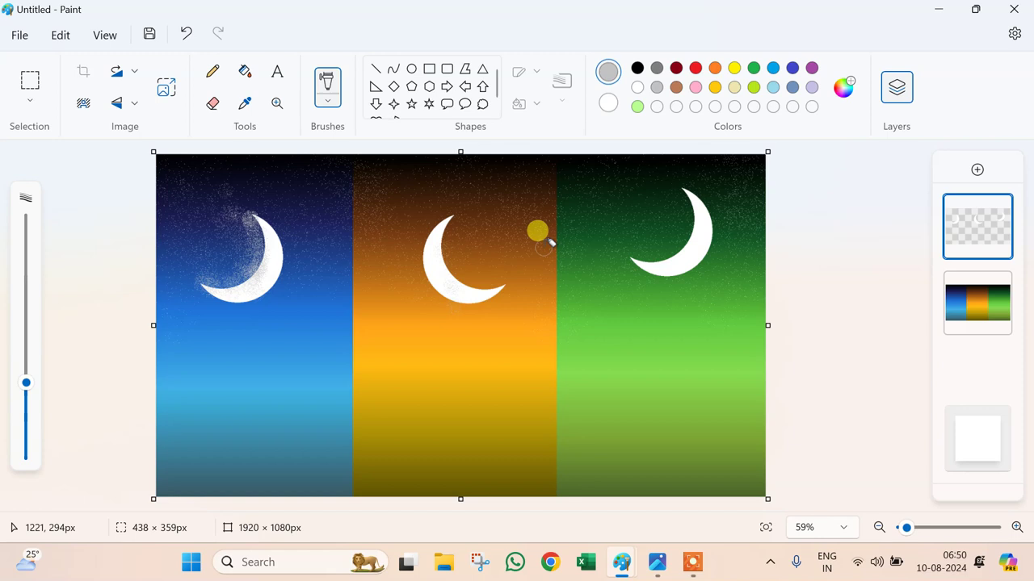
click(229, 274)
mouse_move(229, 274)
mouse_down()
mouse_move(180, 200)
mouse_move(230, 263)
mouse_move(257, 192)
mouse_up()
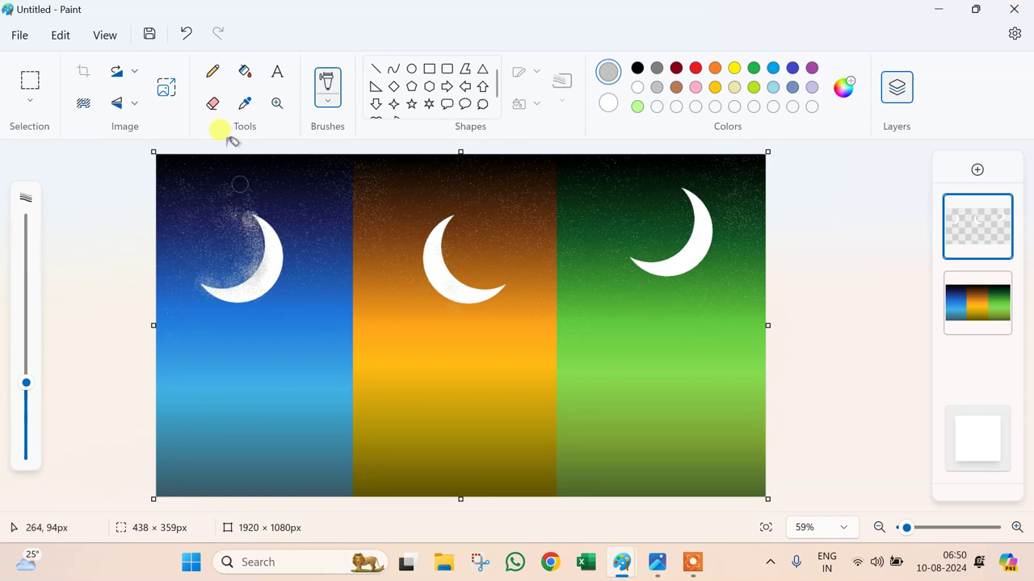
Step: Spray light grey speckles along the inner curve of the orange panel's moon
click(429, 235)
click(453, 278)
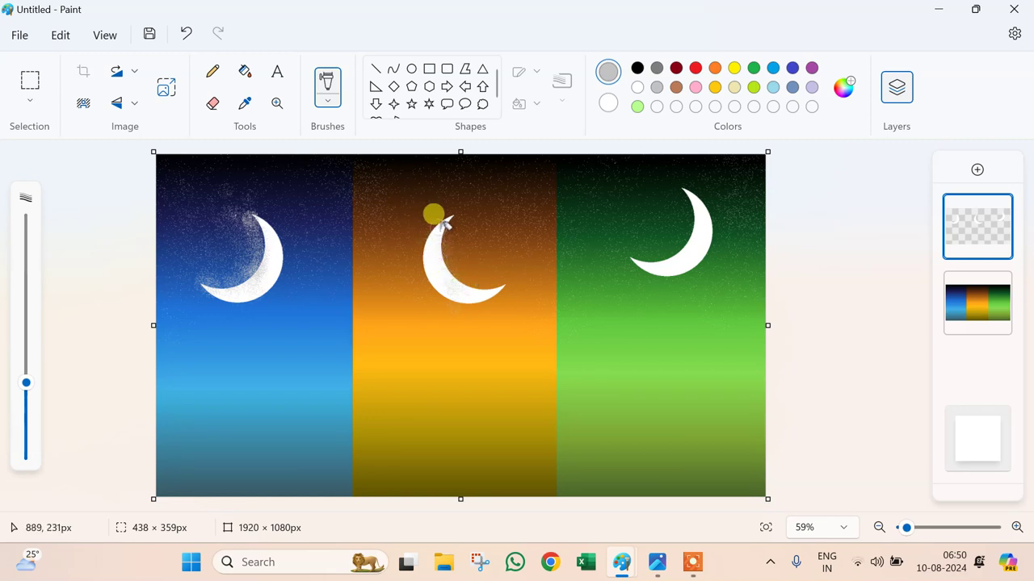
click(483, 286)
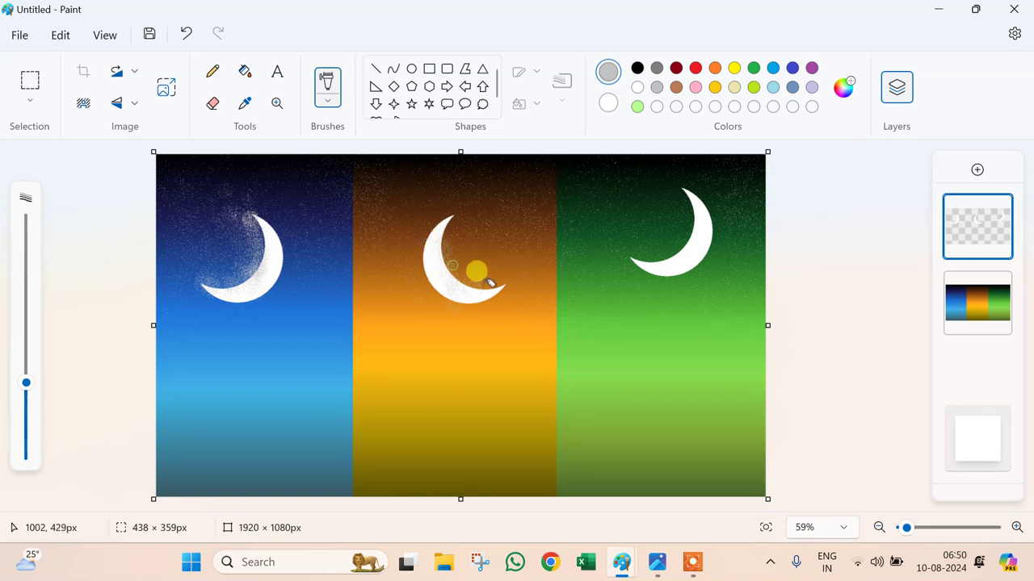
click(447, 217)
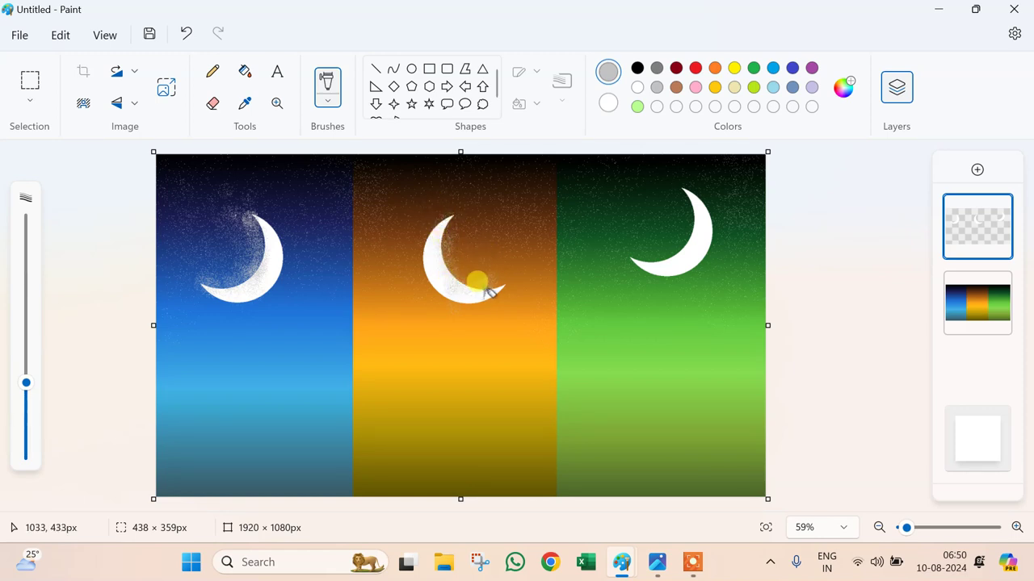
click(487, 253)
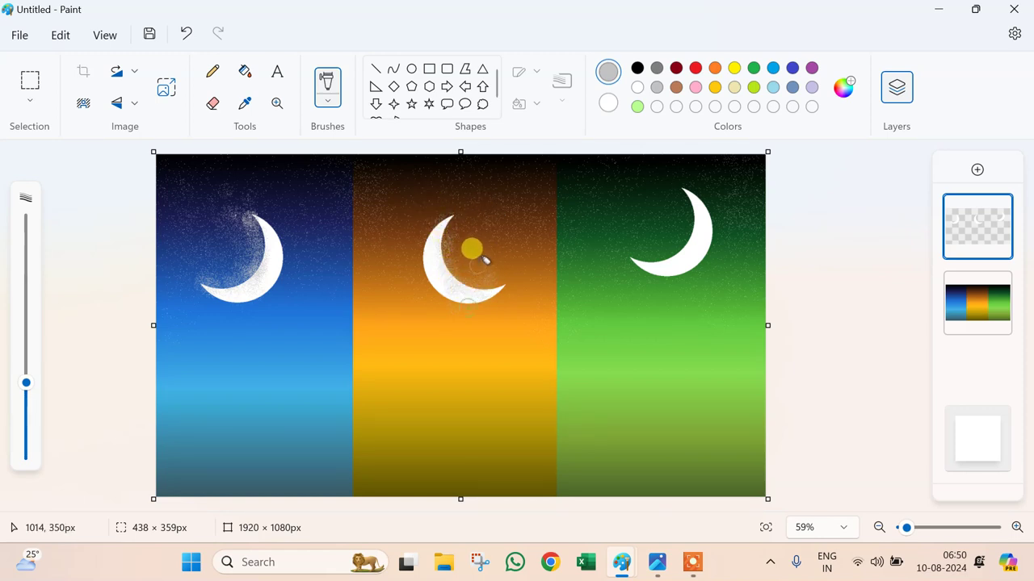
Step: Spray light grey speckles along the inner curve and tips of the green panel's moon
click(662, 254)
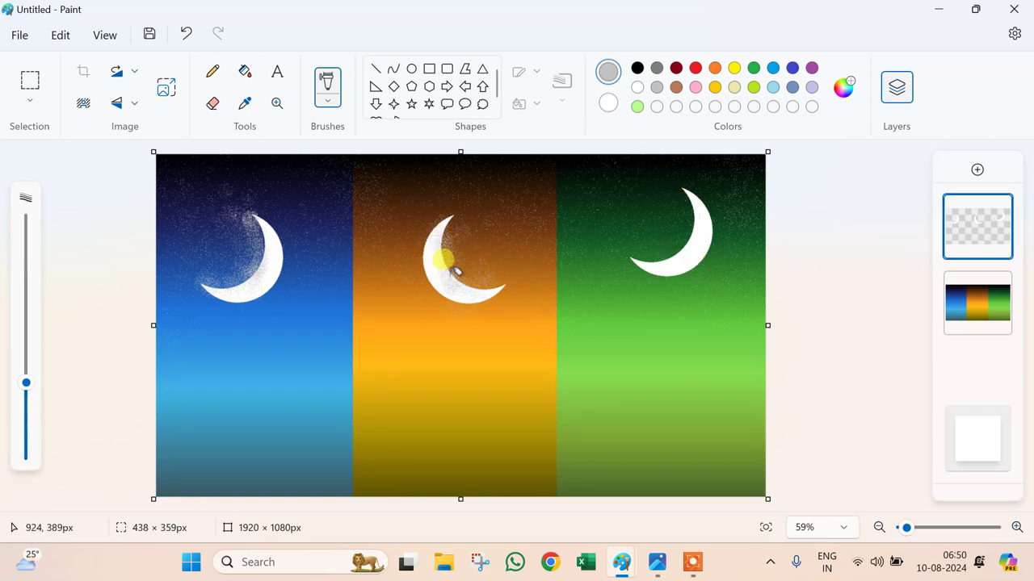
click(693, 238)
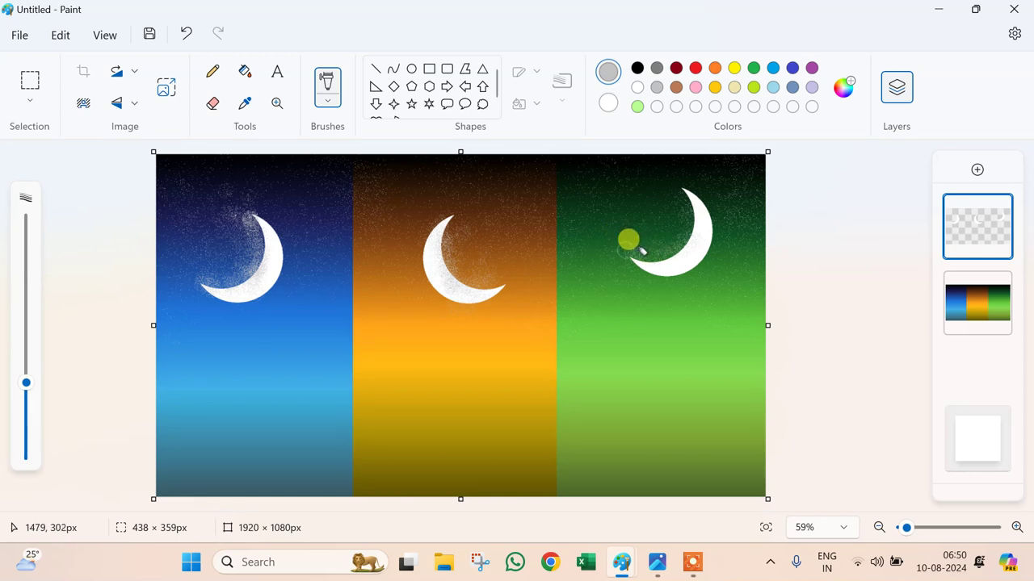
click(678, 258)
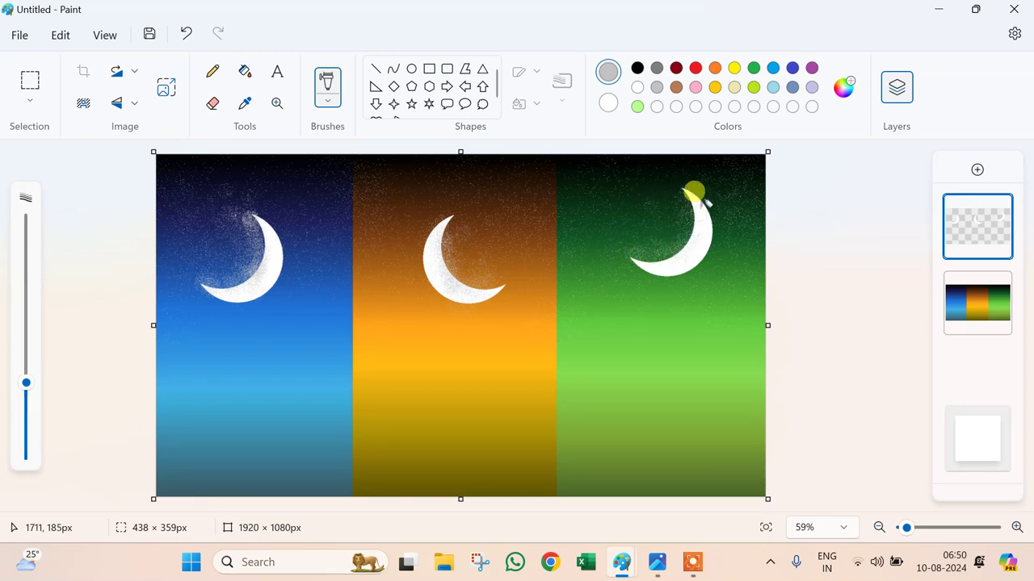
click(687, 255)
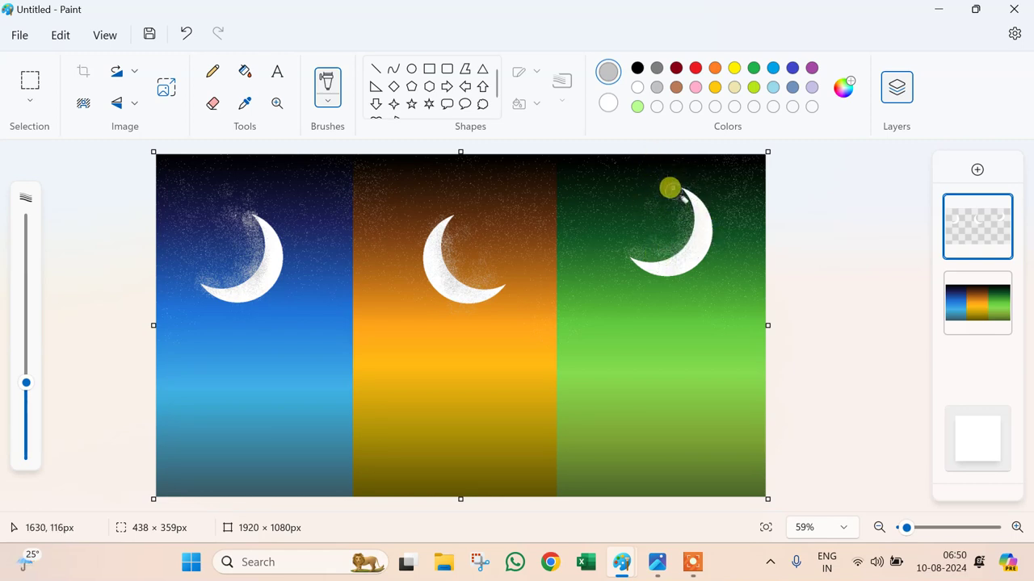
click(636, 234)
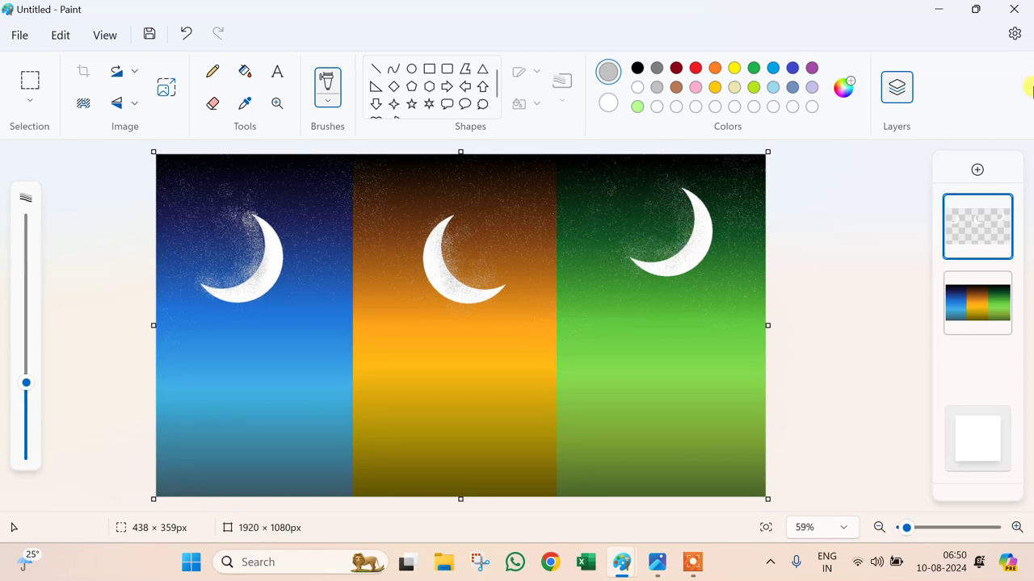
Step: Add a new layer and paint a thick black tree trunk at the base of the blue panel with the Brush
click(976, 170)
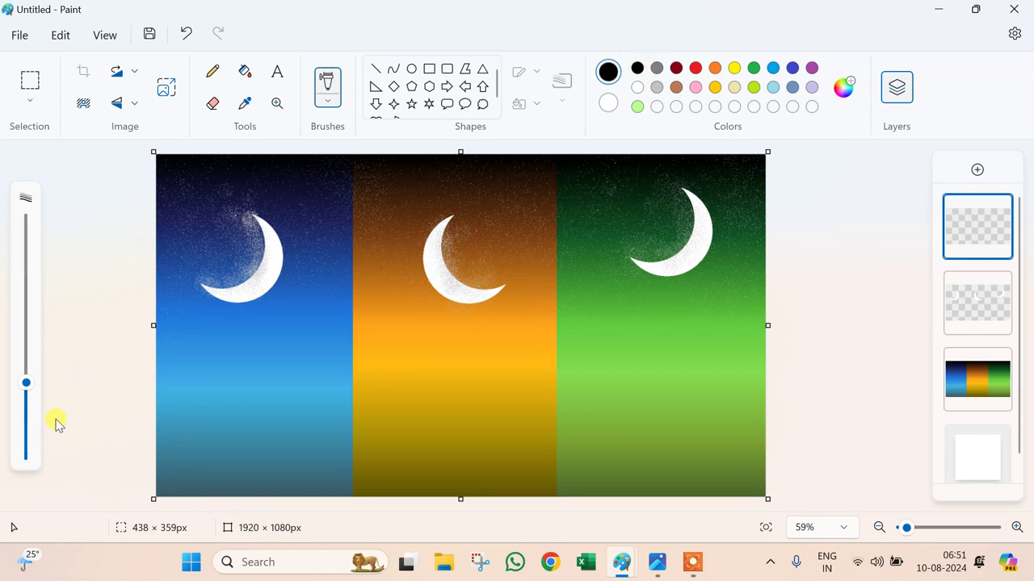
click(219, 77)
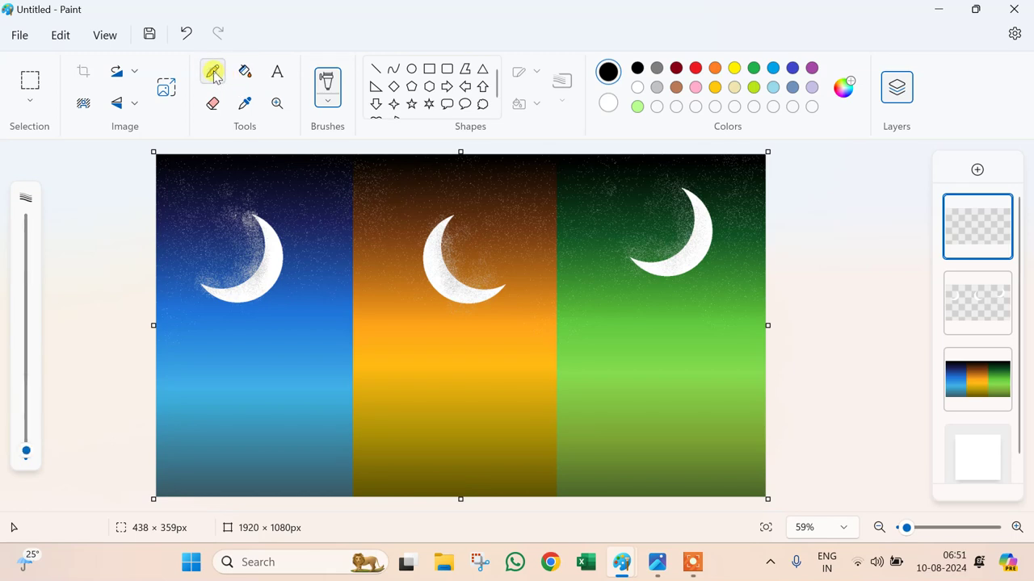
click(322, 101)
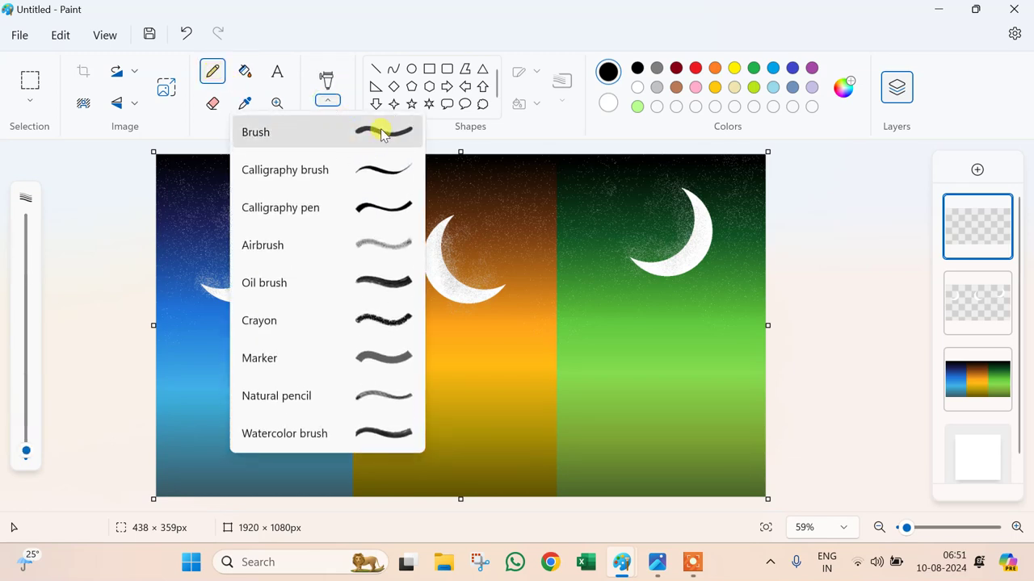
click(380, 132)
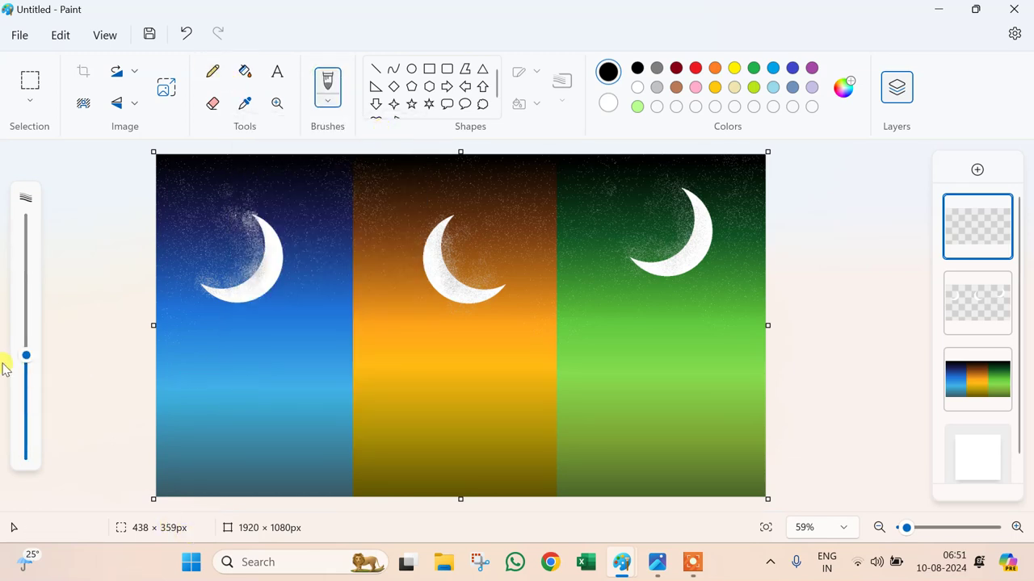
drag(25, 357, 26, 373)
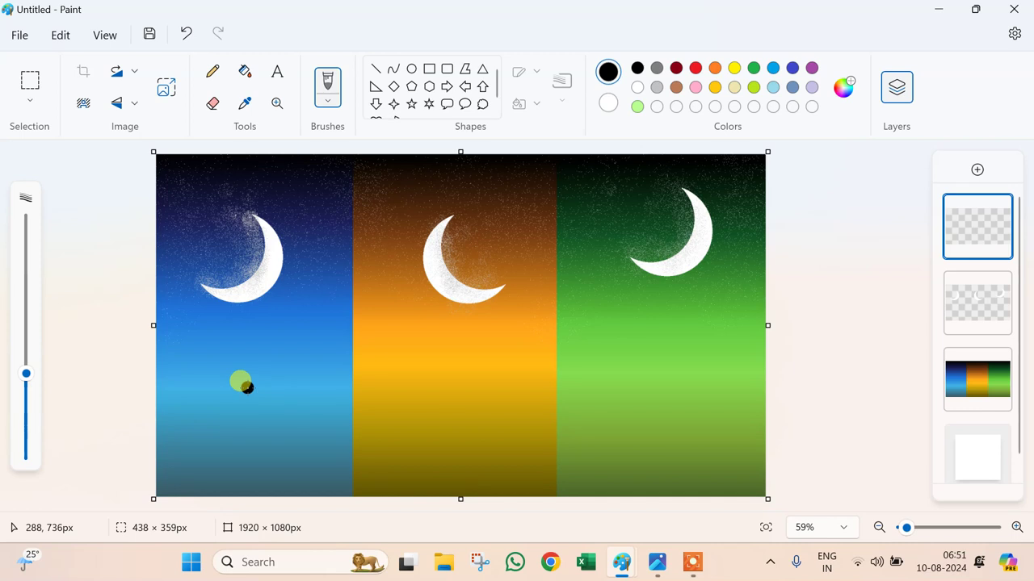
drag(246, 374, 218, 489)
mouse_move(252, 370)
mouse_down()
mouse_move(252, 418)
mouse_move(232, 448)
mouse_move(235, 495)
mouse_move(227, 465)
mouse_move(245, 400)
mouse_move(242, 485)
mouse_up()
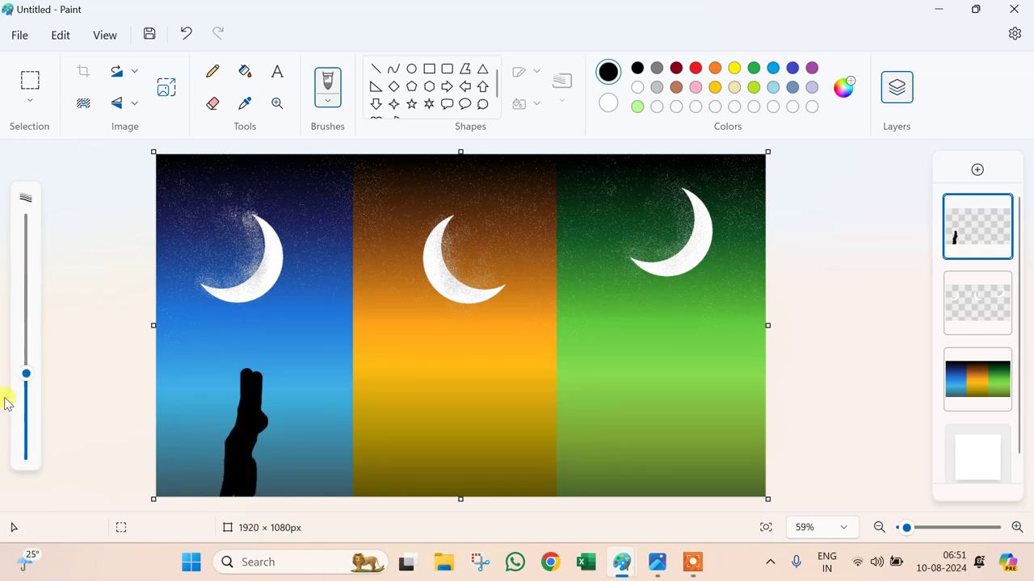
Step: Reduce the brush size and paint the main branches spreading to both sides from the top of the trunk
drag(23, 376, 25, 389)
drag(251, 367, 190, 310)
mouse_move(212, 343)
mouse_down()
mouse_move(194, 248)
mouse_move(201, 287)
mouse_move(225, 251)
mouse_move(184, 330)
mouse_move(229, 333)
mouse_move(249, 350)
mouse_move(243, 368)
mouse_move(254, 334)
mouse_move(288, 295)
mouse_move(264, 329)
mouse_move(312, 320)
mouse_move(248, 336)
mouse_move(256, 290)
mouse_move(240, 377)
mouse_move(304, 357)
mouse_up()
Step: Reduce the brush size further and paint thinner upper branches and side twigs on the blue panel's tree
drag(49, 382, 42, 415)
mouse_move(251, 310)
mouse_down()
mouse_move(241, 272)
mouse_move(256, 244)
mouse_up()
drag(249, 284, 297, 264)
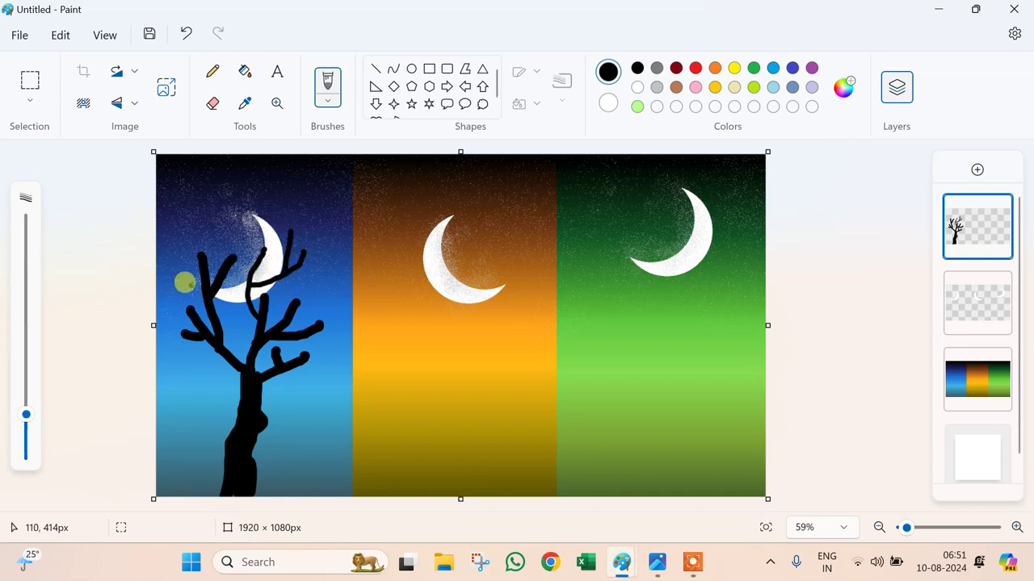
mouse_move(215, 277)
mouse_down()
mouse_move(205, 228)
mouse_move(195, 281)
mouse_move(202, 298)
mouse_move(199, 268)
mouse_move(173, 253)
mouse_up()
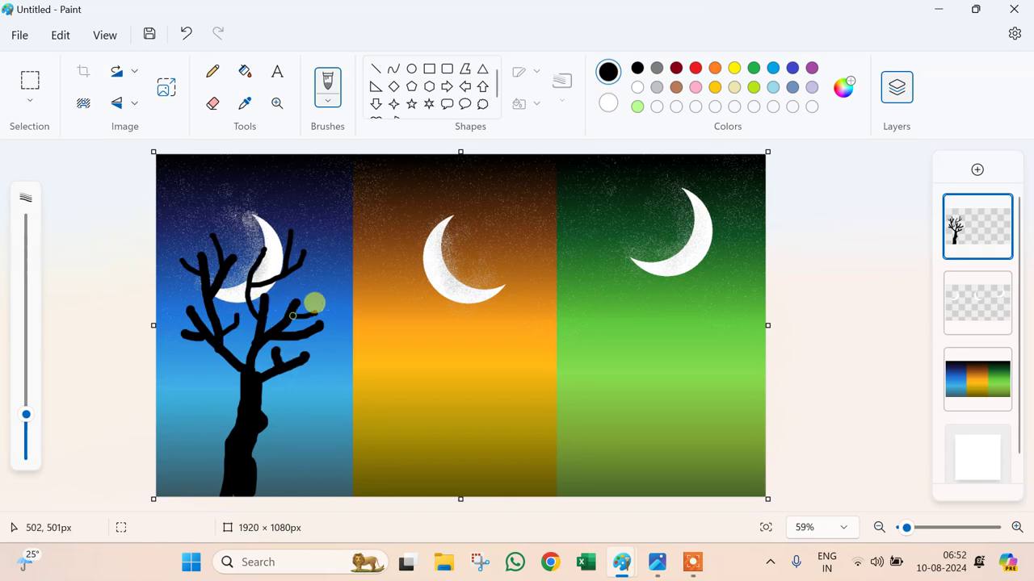
drag(309, 315, 312, 282)
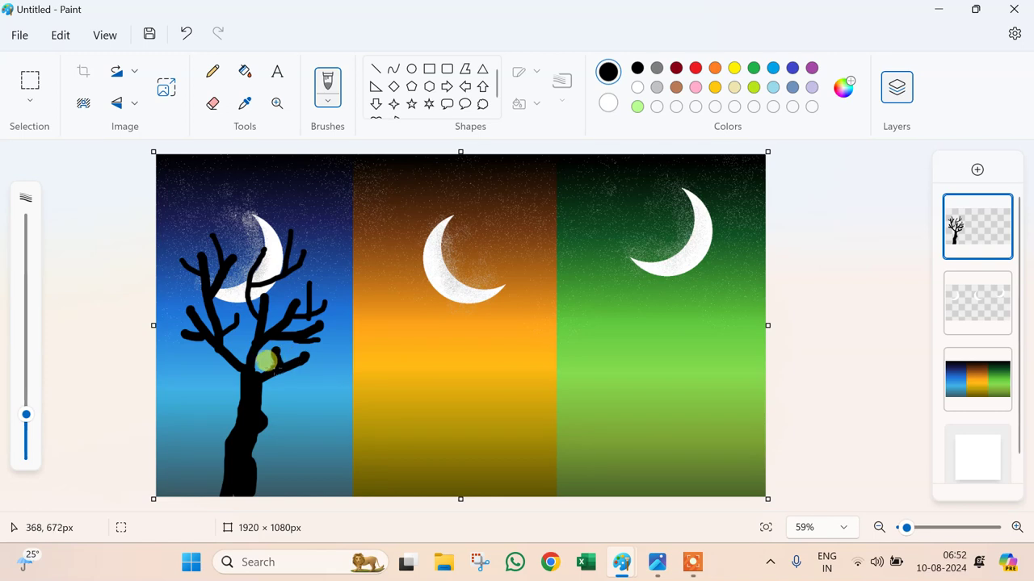
drag(292, 358, 326, 368)
drag(236, 367, 189, 352)
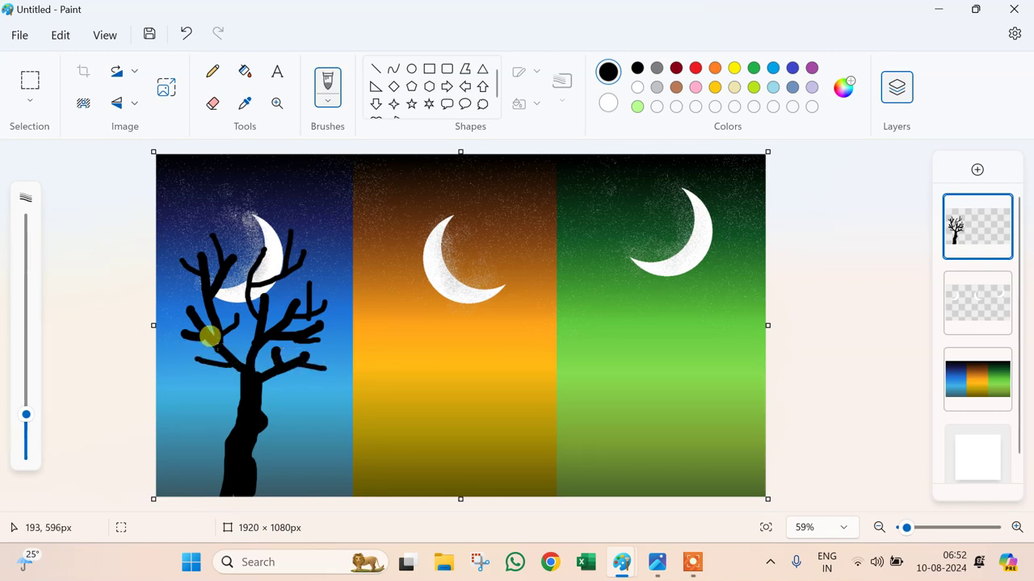
Step: Increase the brush size and paint a forked lower branch with stubby twigs on the left side of the blue panel's trunk
drag(25, 414, 24, 385)
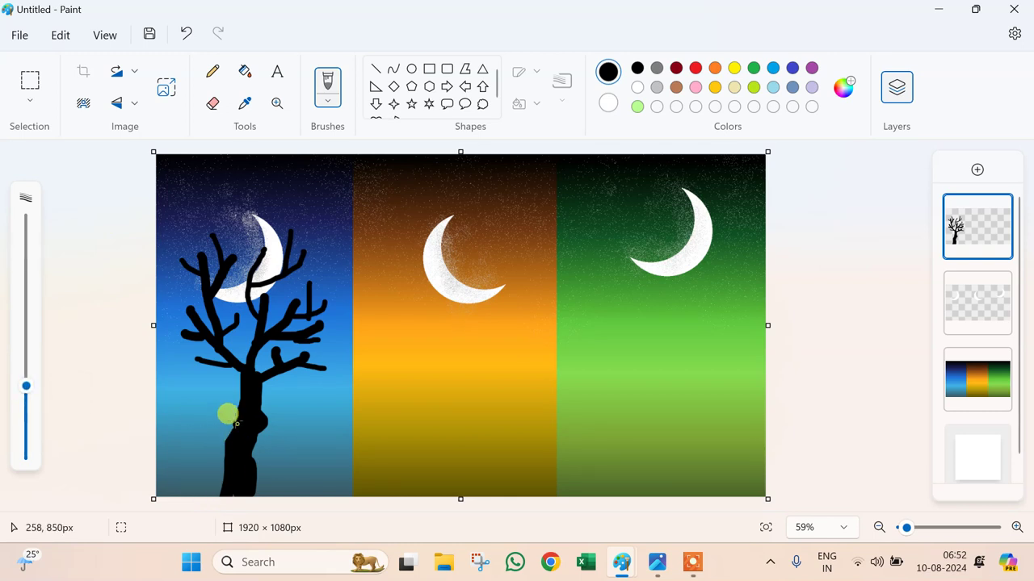
mouse_move(237, 424)
mouse_down()
mouse_move(206, 379)
mouse_move(202, 387)
mouse_move(216, 390)
mouse_move(215, 376)
mouse_move(201, 398)
mouse_move(213, 400)
mouse_move(180, 380)
mouse_up()
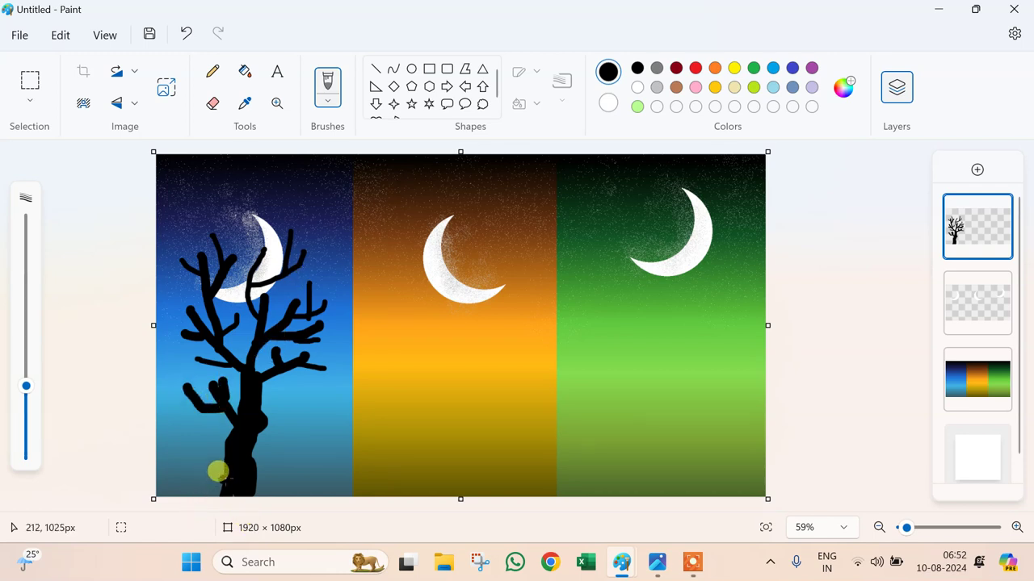
Step: Paint uneven black ground along the blue panel's base with a larger brush and add thin grass blades with the Pencil
drag(42, 373, 25, 347)
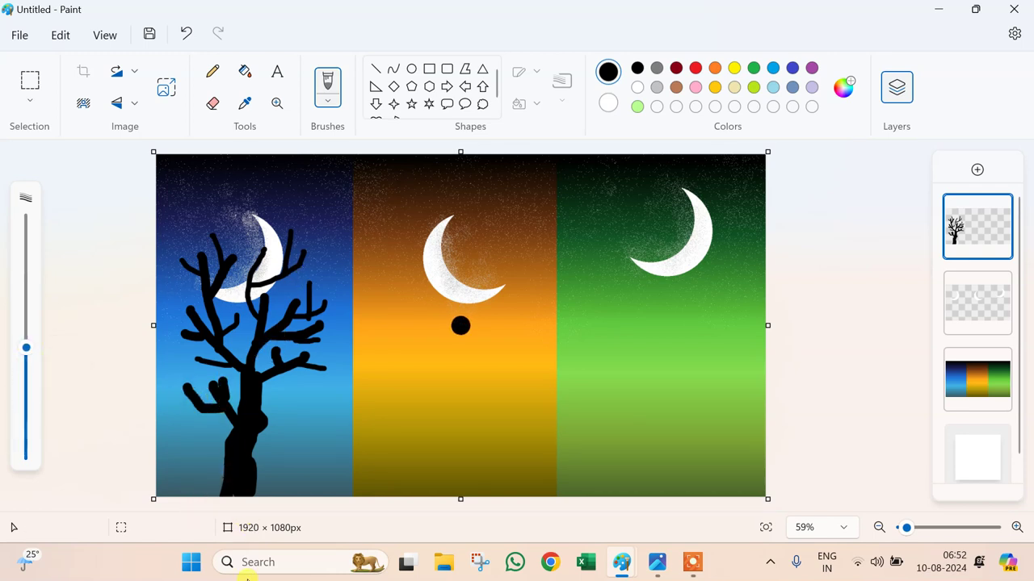
drag(217, 489, 152, 487)
mouse_move(234, 485)
mouse_down()
mouse_move(242, 475)
mouse_move(310, 491)
mouse_up()
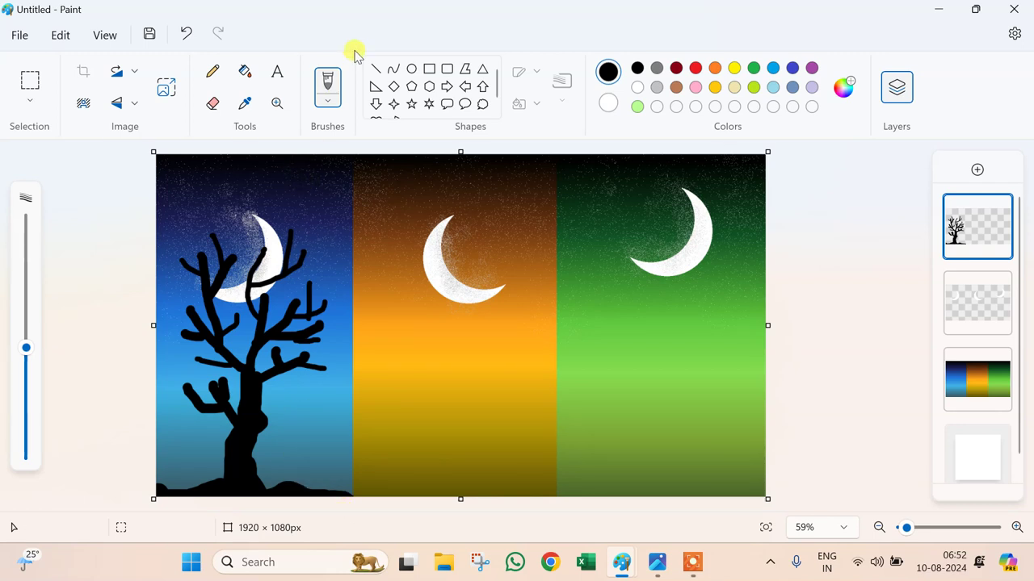
click(214, 74)
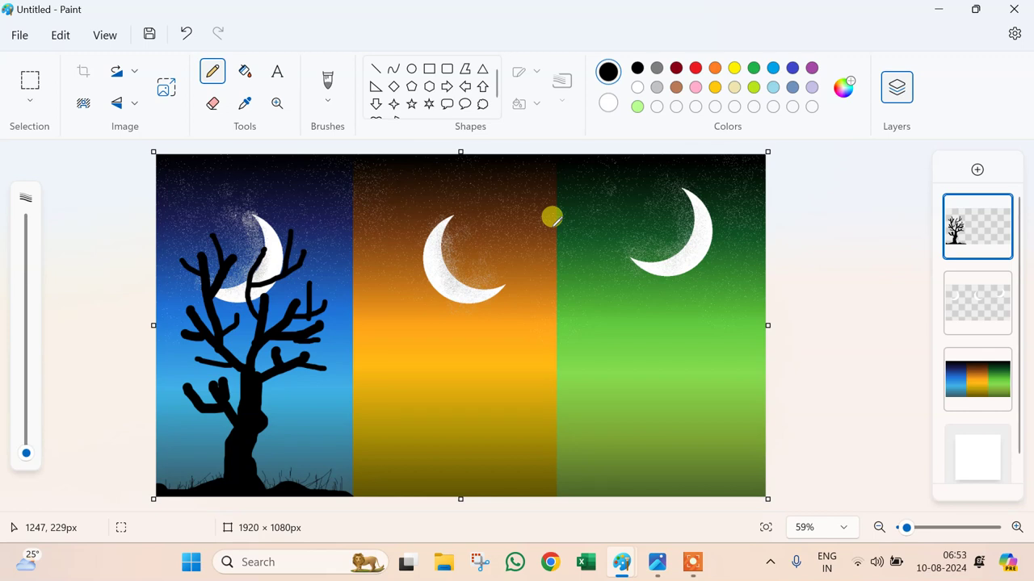
Step: Outline three jagged brown peaks across the orange panel's base with a thicker Pencil and fill them with the same brown
click(676, 87)
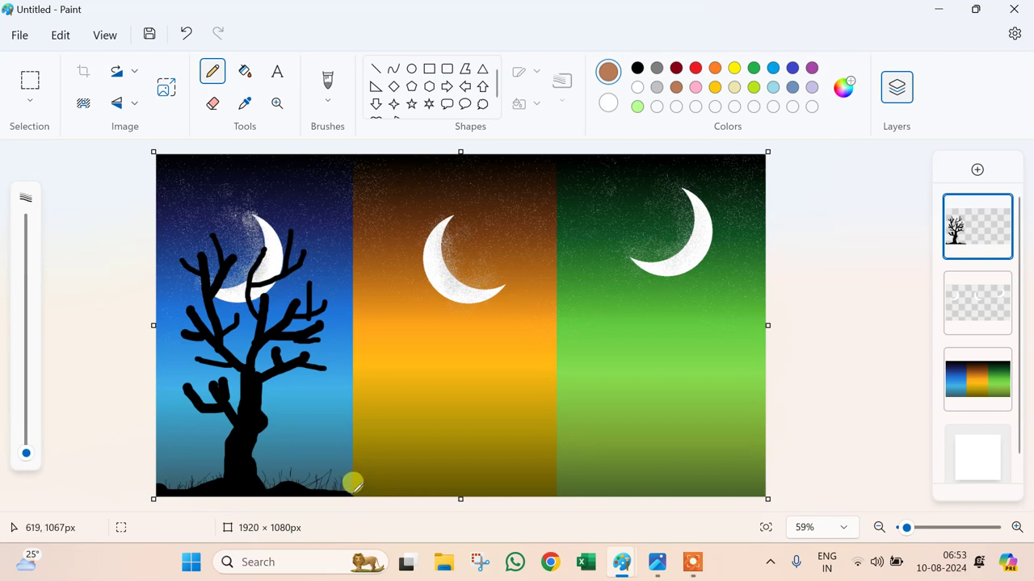
drag(356, 486, 369, 473)
key(ctrl+z)
click(25, 430)
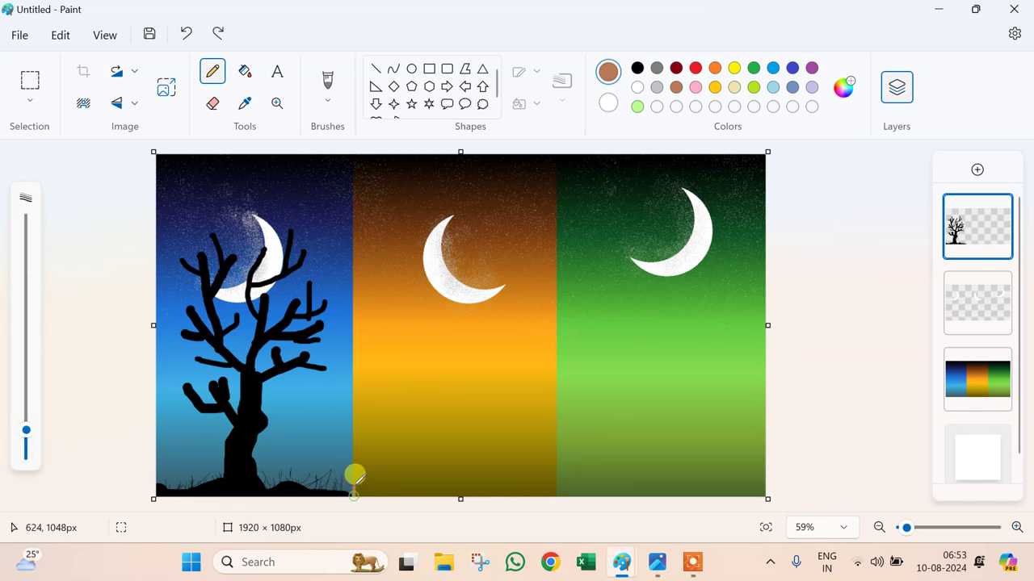
mouse_move(360, 482)
mouse_down()
mouse_move(385, 434)
mouse_move(404, 458)
mouse_move(429, 390)
mouse_move(462, 410)
mouse_move(478, 445)
mouse_move(495, 408)
mouse_move(518, 420)
mouse_move(549, 461)
mouse_move(564, 509)
mouse_up()
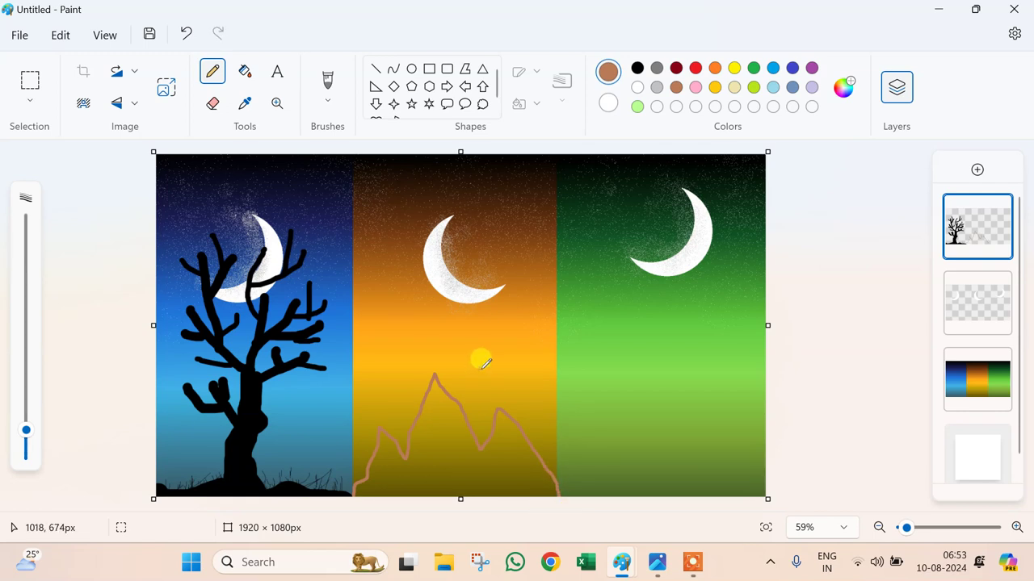
click(244, 71)
click(468, 462)
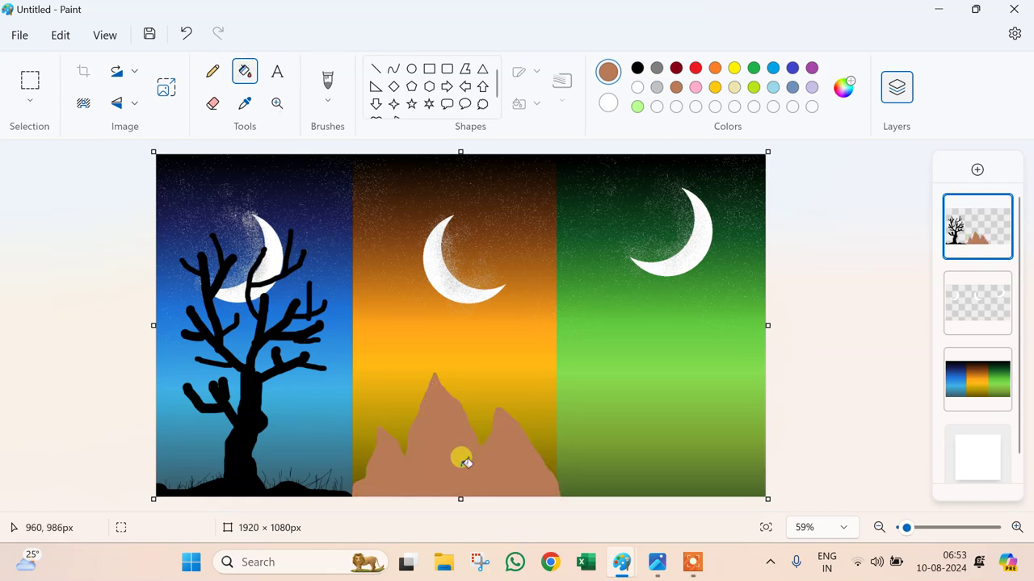
Step: Draw gold ridge lines down the three brown peaks with the Pencil and fill their right-hand faces with gold
click(714, 87)
click(213, 72)
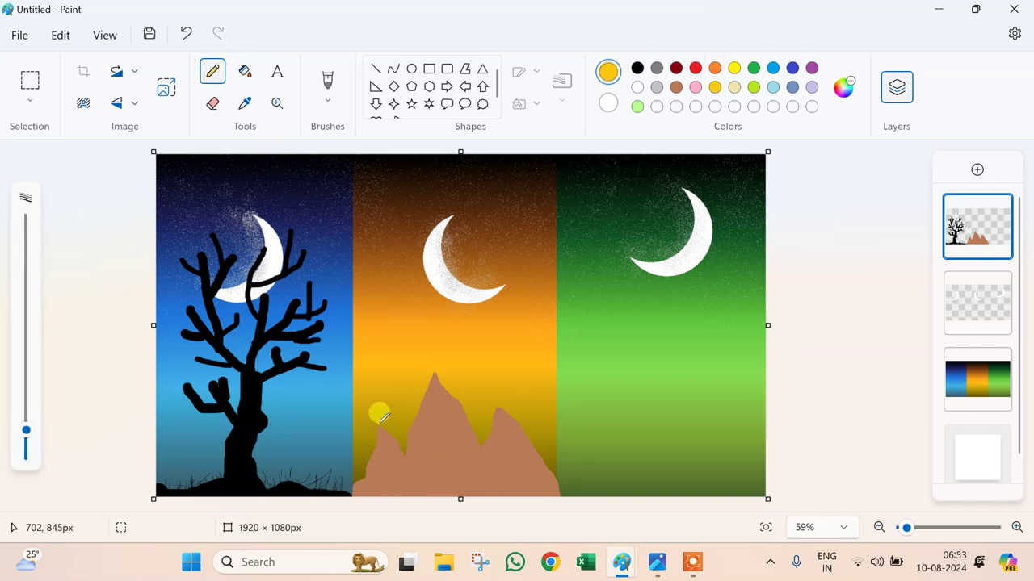
mouse_move(377, 425)
mouse_down()
mouse_move(403, 472)
mouse_move(408, 459)
mouse_up()
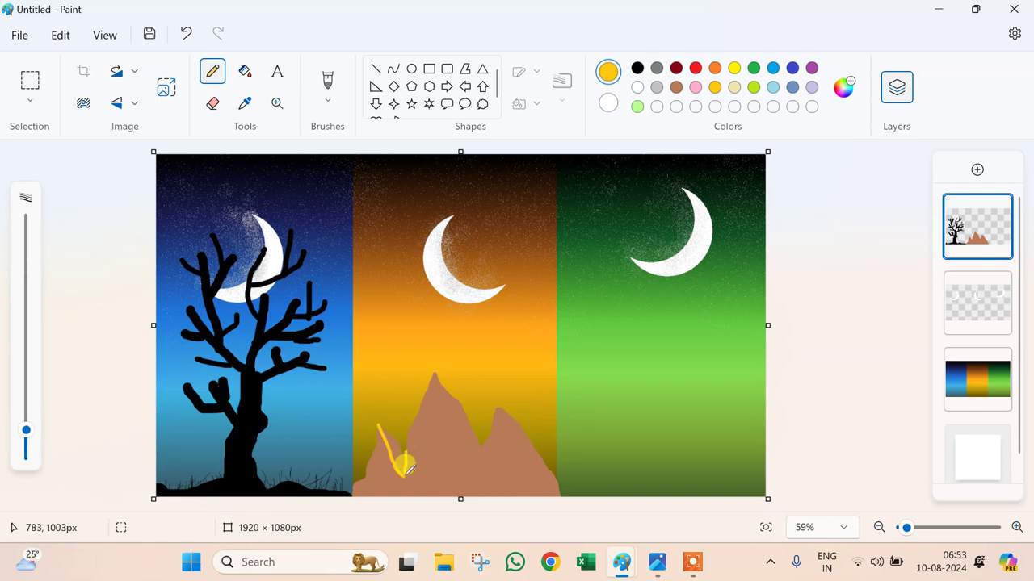
mouse_move(434, 373)
mouse_down()
mouse_move(457, 459)
mouse_move(484, 491)
mouse_up()
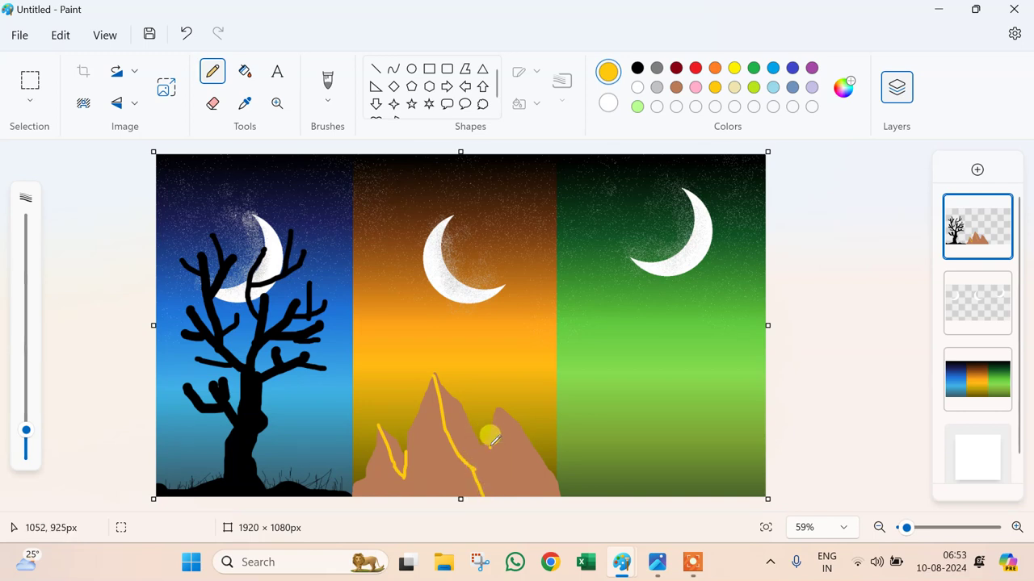
drag(487, 438, 486, 485)
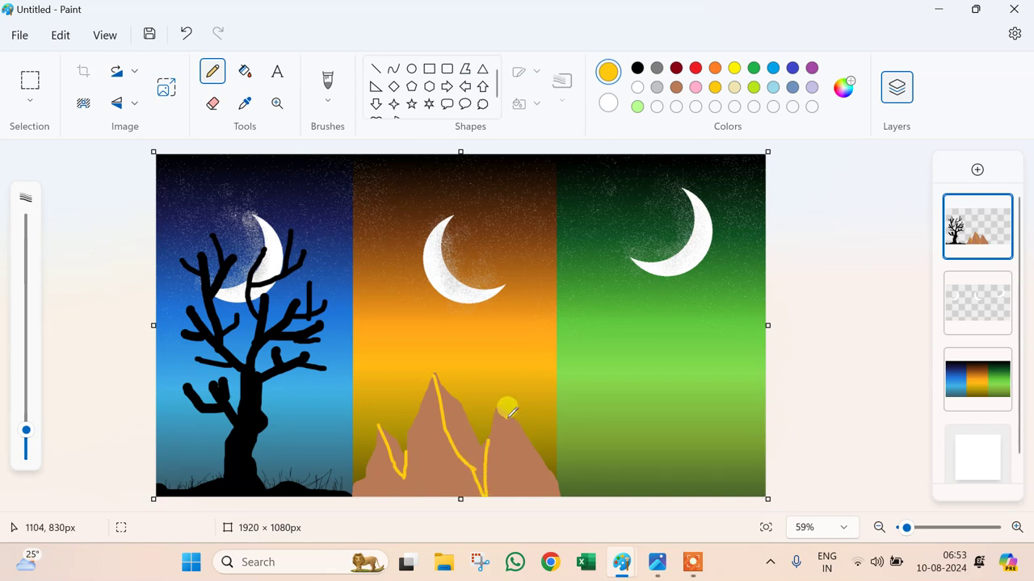
drag(510, 407, 539, 495)
click(245, 71)
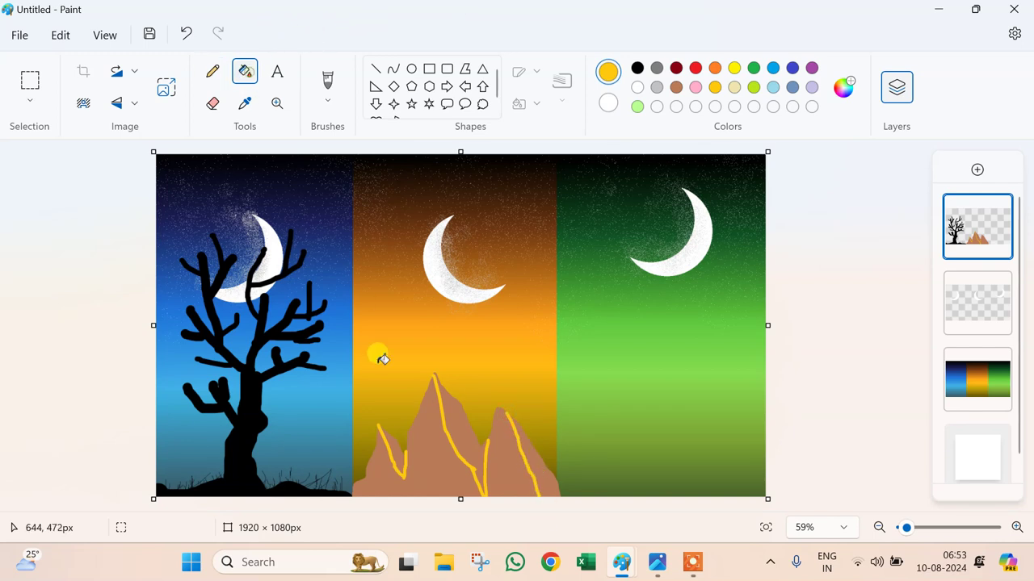
click(467, 428)
click(541, 464)
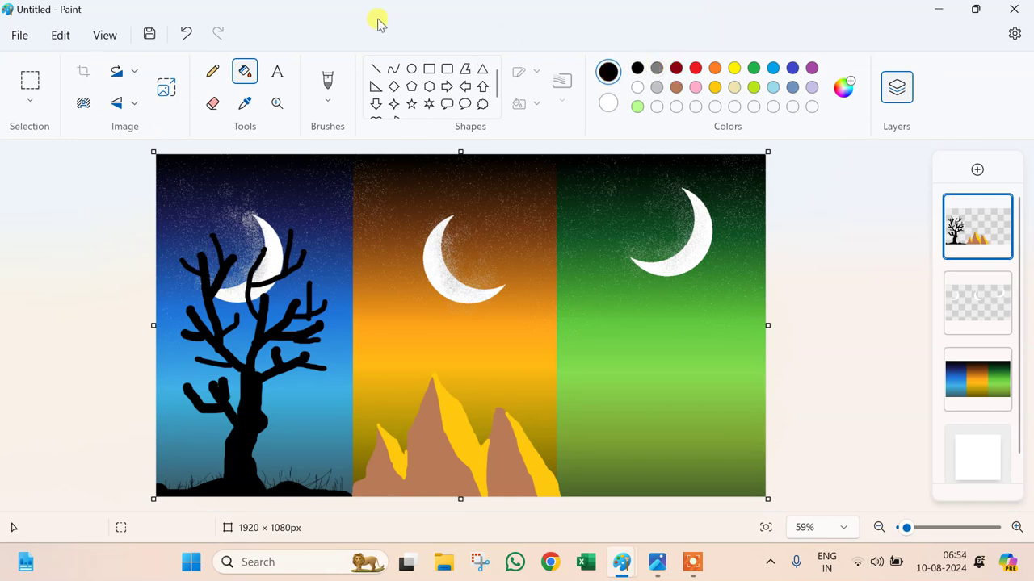
Step: Paint a bumpy strip of black ground along the base of the orange panel's mountains with the Brush
click(328, 102)
click(401, 131)
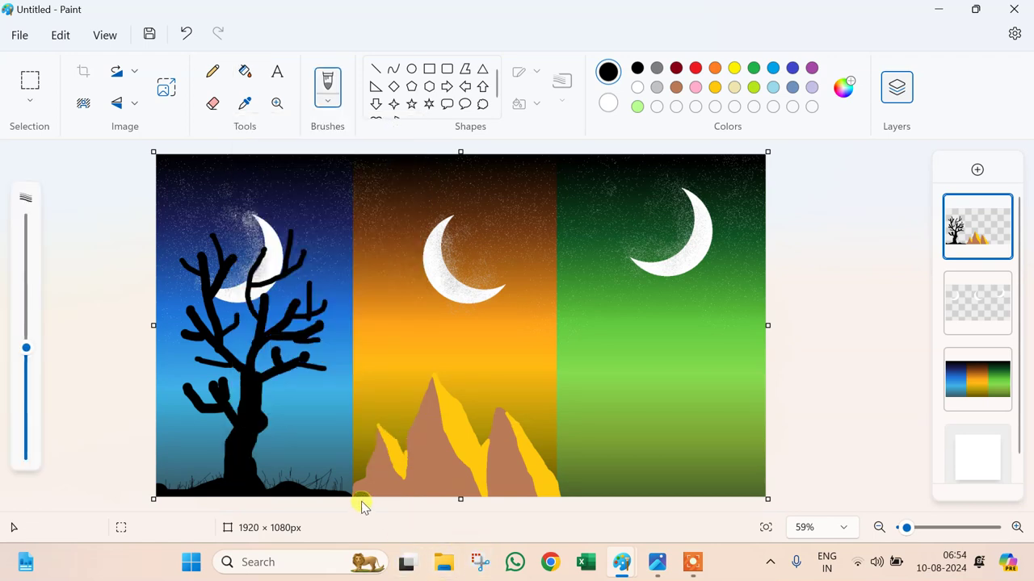
mouse_move(370, 505)
mouse_down()
mouse_move(393, 499)
mouse_move(359, 491)
mouse_move(375, 504)
mouse_up()
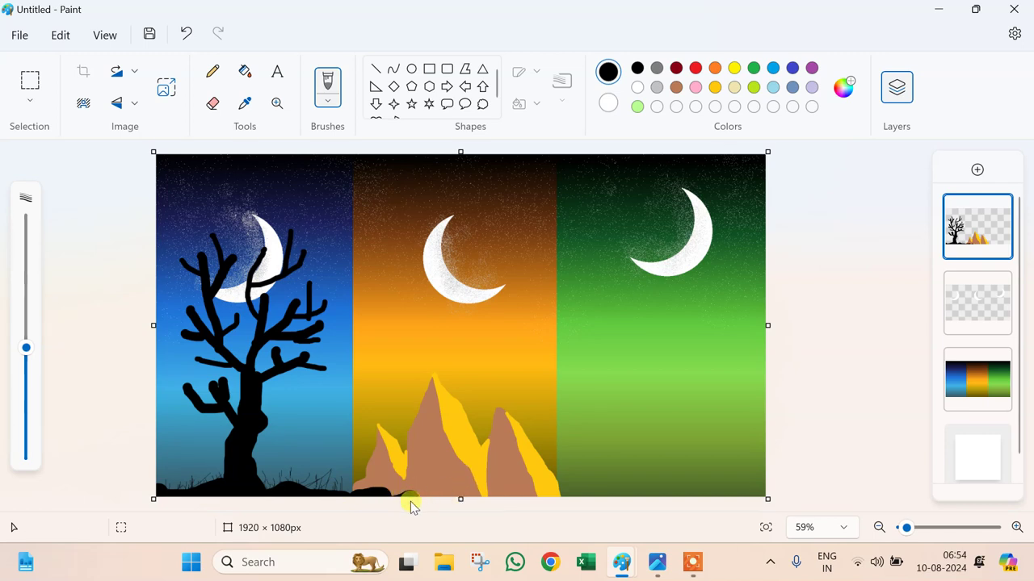
drag(422, 490, 537, 492)
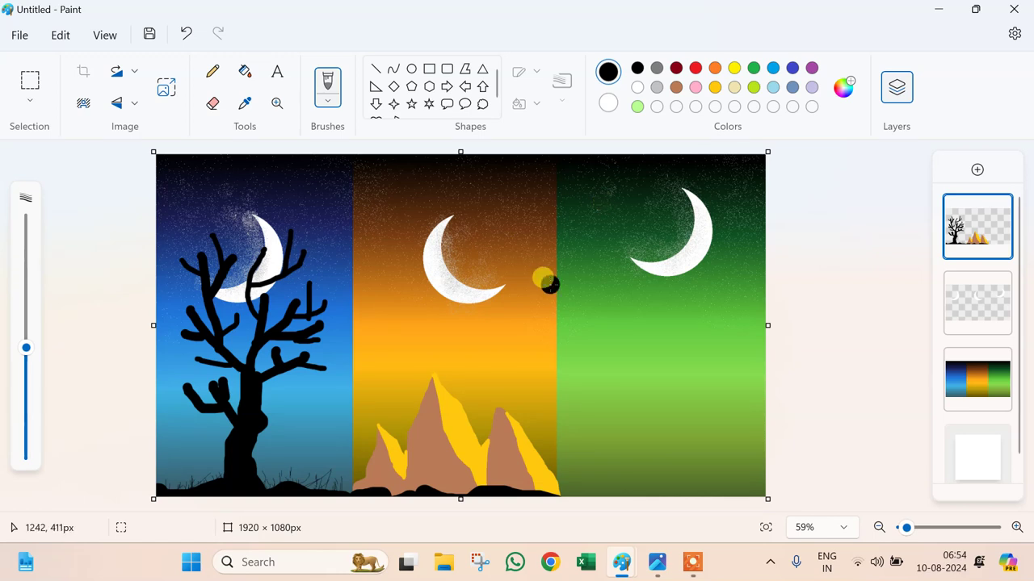
Step: Shade several grey rock patches on the brown faces of the mountains with the Natural pencil brush
click(675, 87)
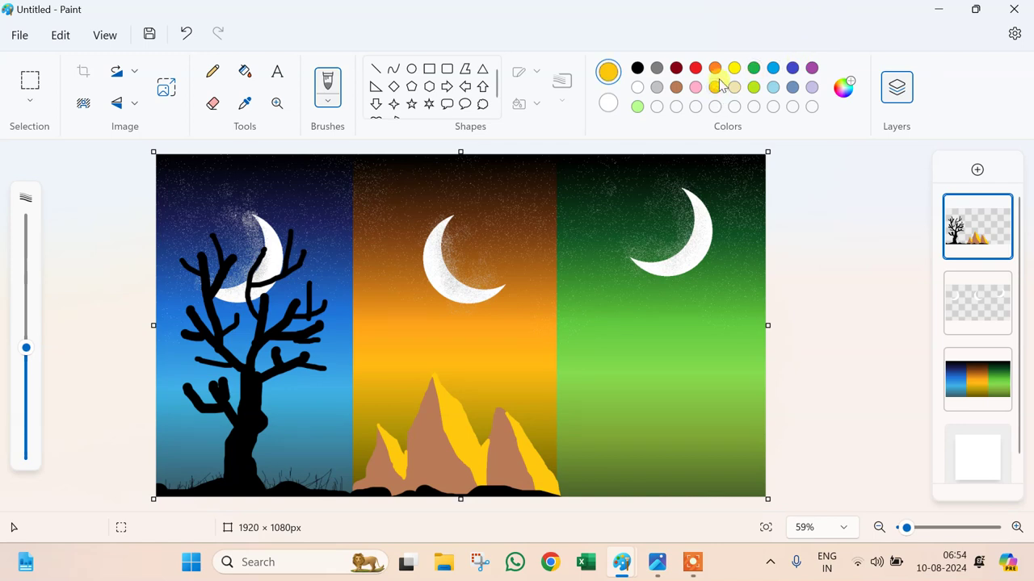
click(656, 71)
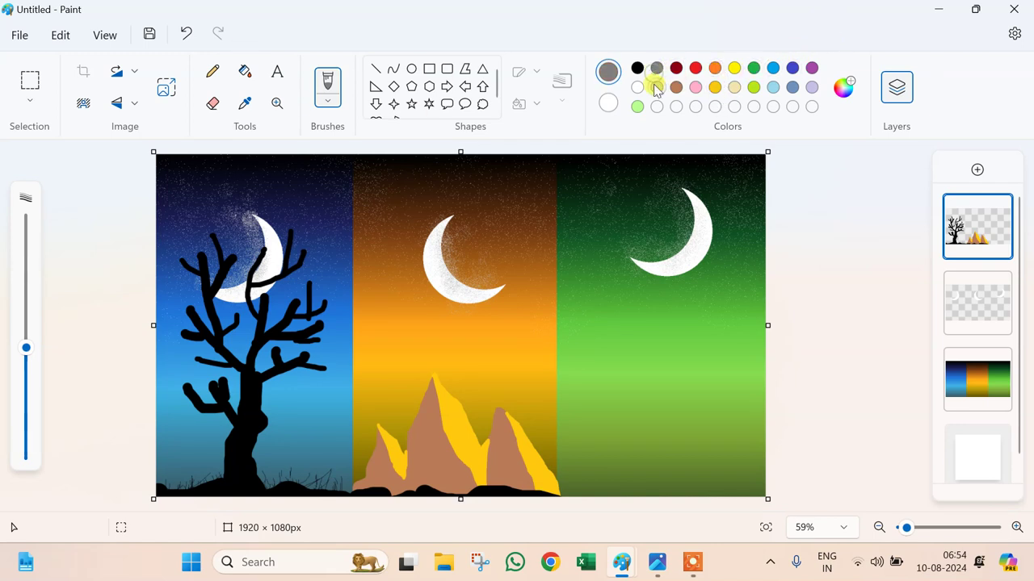
click(323, 110)
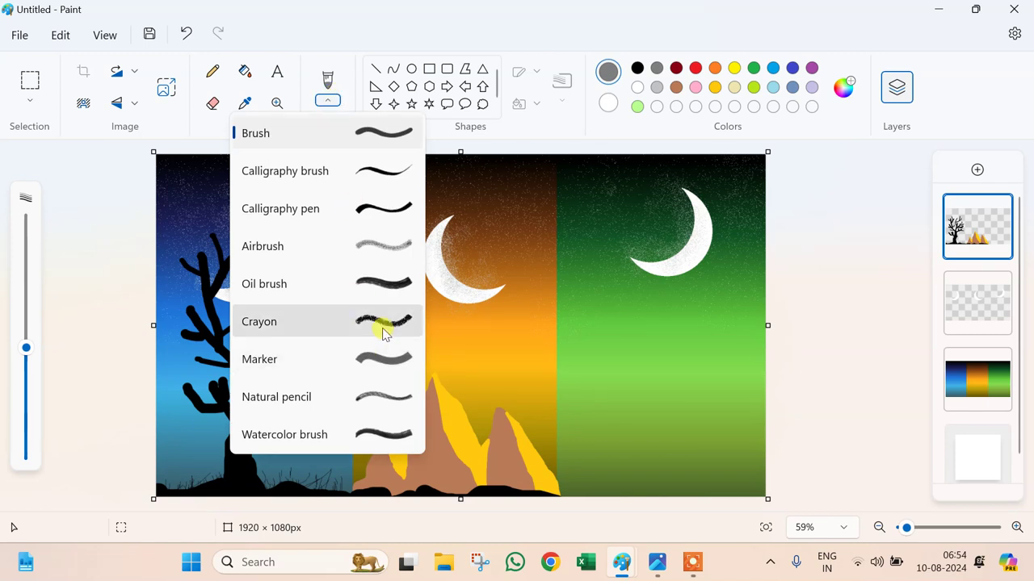
click(382, 323)
click(327, 100)
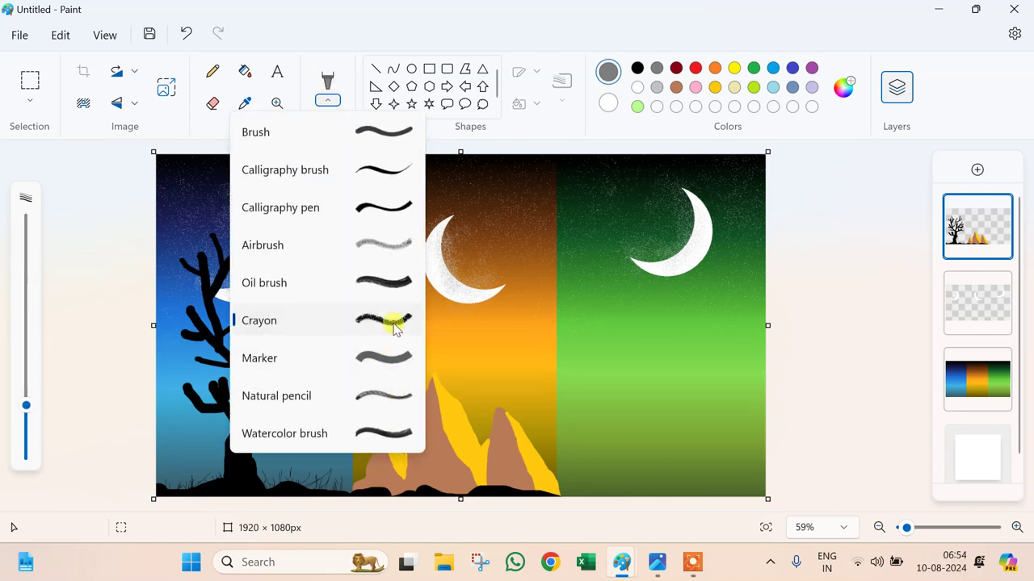
click(381, 396)
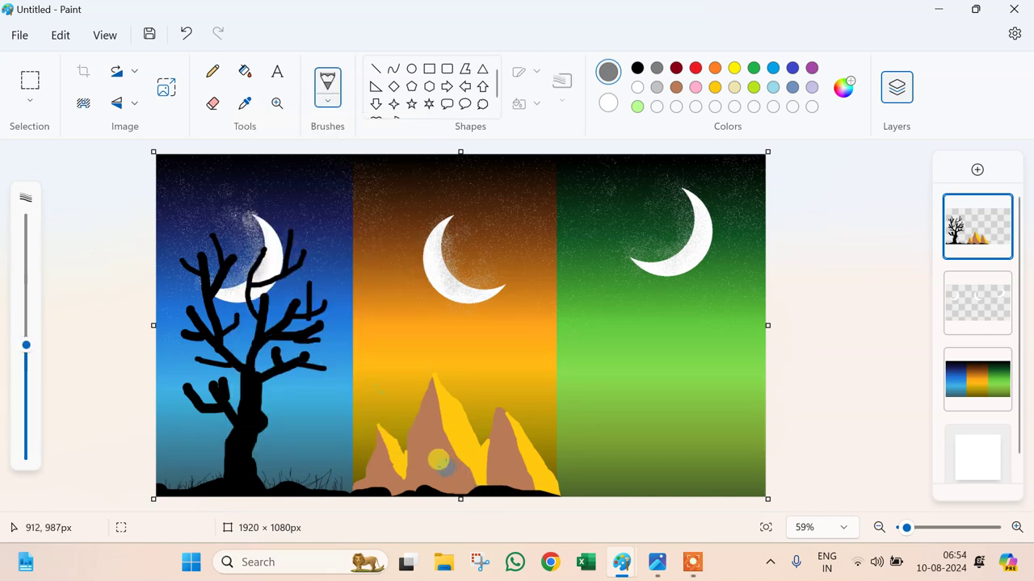
mouse_move(433, 444)
mouse_down()
mouse_move(436, 472)
mouse_move(501, 453)
mouse_move(492, 442)
mouse_move(457, 472)
mouse_move(423, 471)
mouse_move(416, 438)
mouse_move(429, 464)
mouse_move(399, 469)
mouse_move(372, 457)
mouse_move(428, 440)
mouse_up()
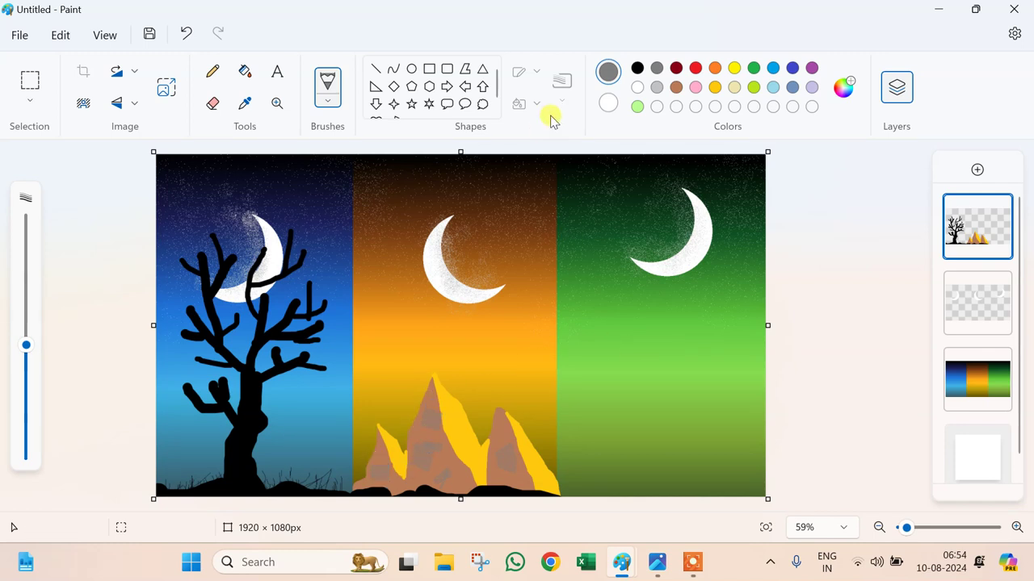
Step: Outline an overhanging cliff and the ground below it in the green panel with a thick black Pencil, and fill the shape black
click(213, 72)
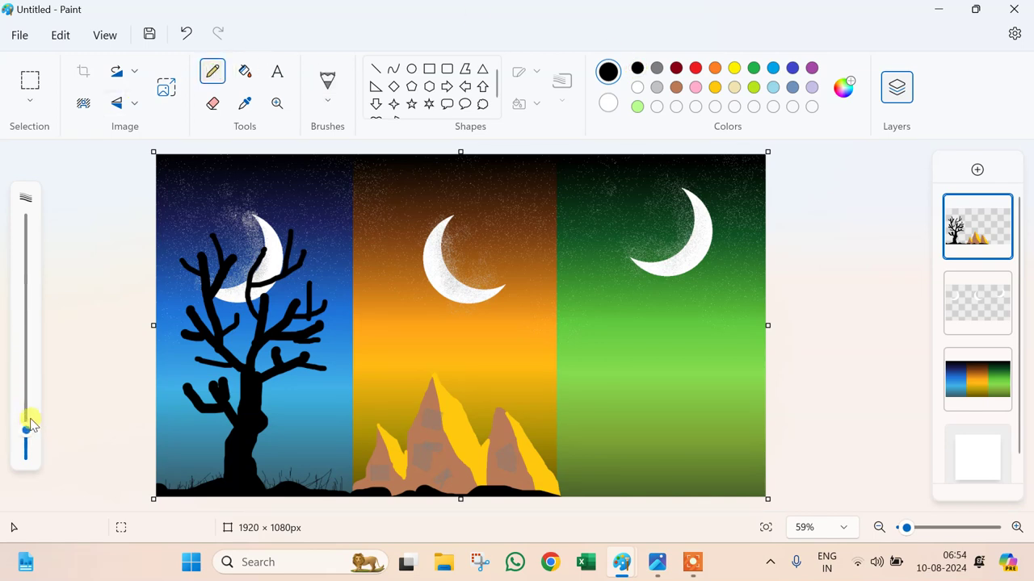
drag(30, 426, 25, 405)
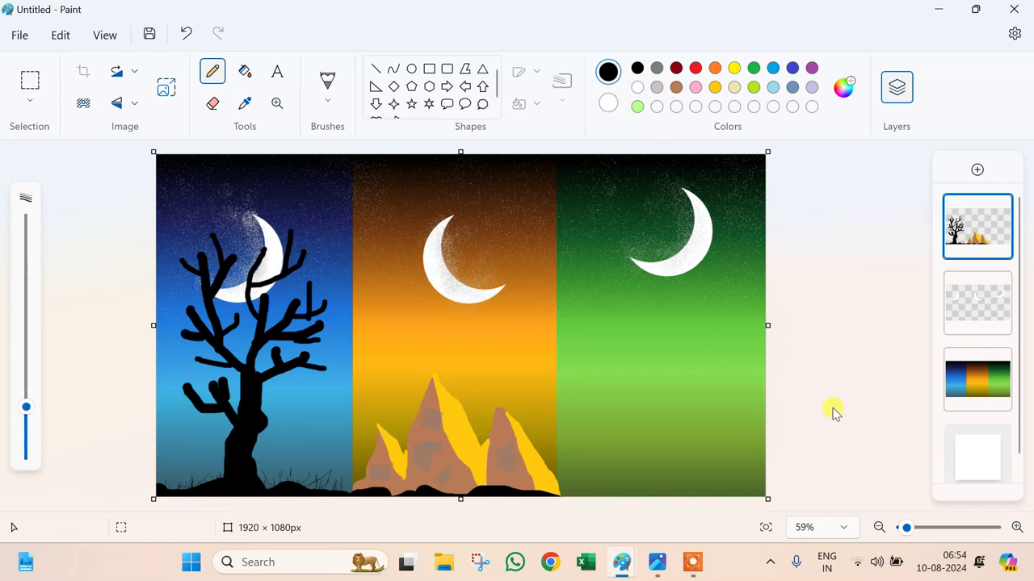
drag(682, 378, 759, 386)
mouse_move(684, 382)
mouse_down()
mouse_move(624, 378)
mouse_move(742, 460)
mouse_move(666, 464)
mouse_move(593, 487)
mouse_up()
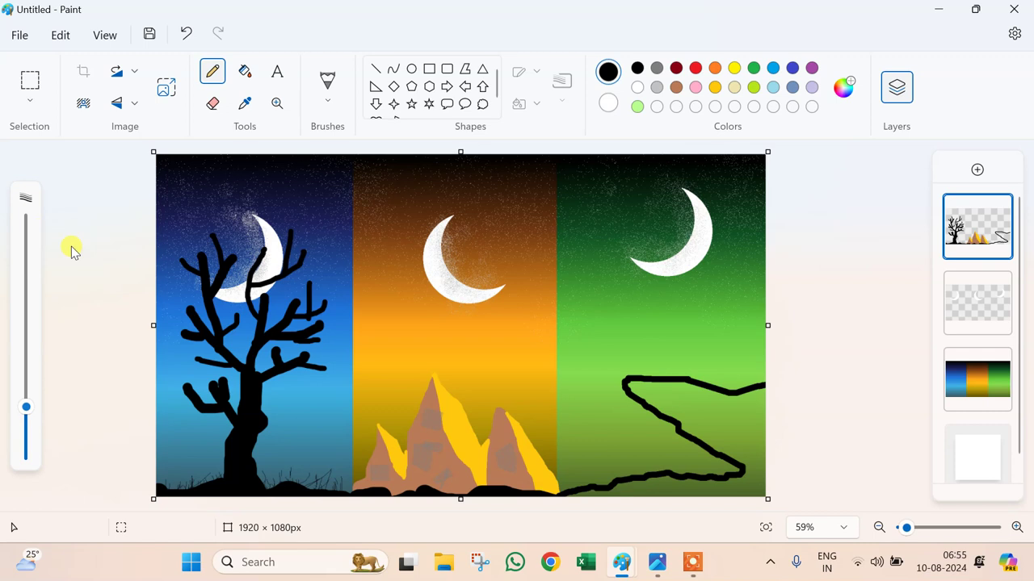
click(244, 73)
click(738, 432)
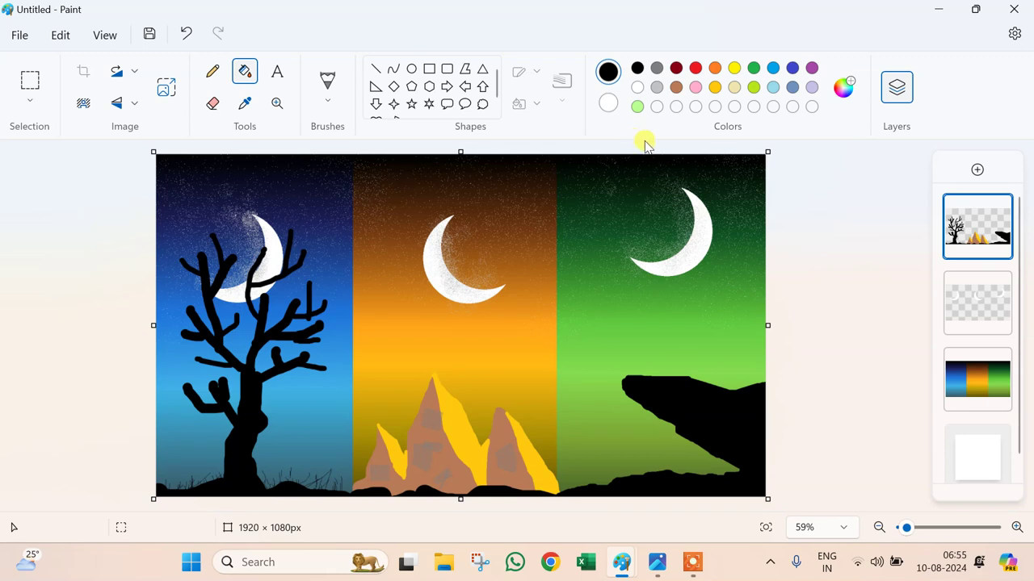
Step: Draw thin black grass blades along the green panel's ground with the Pencil at its smallest size
click(212, 71)
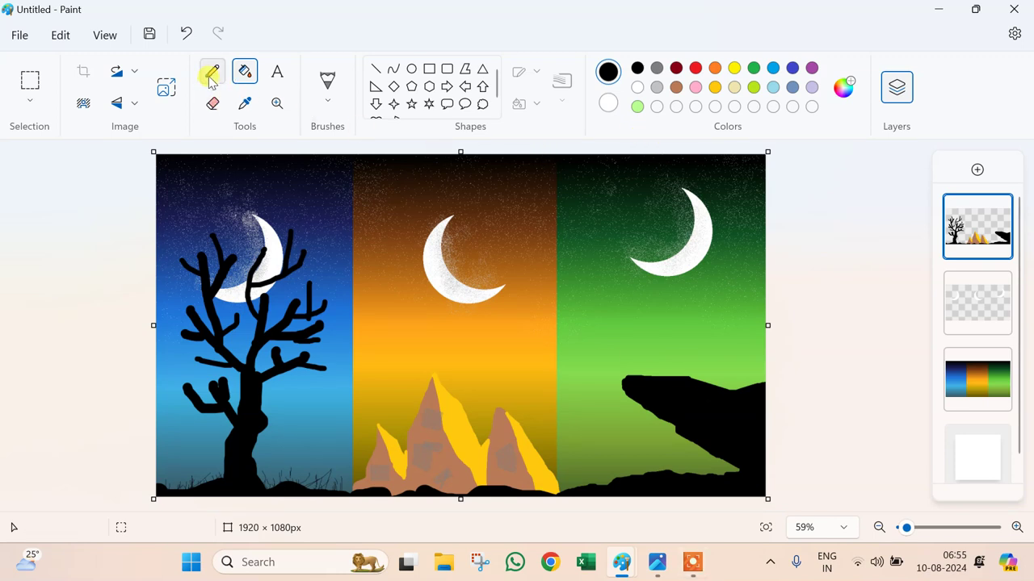
drag(34, 408, 48, 565)
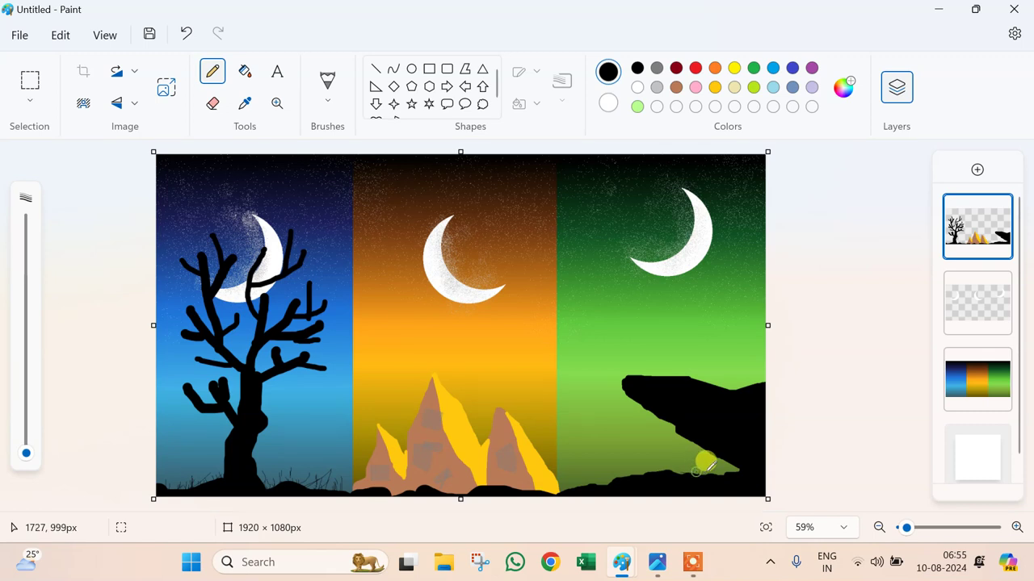
mouse_move(585, 479)
mouse_down()
mouse_move(583, 468)
mouse_move(598, 473)
mouse_up()
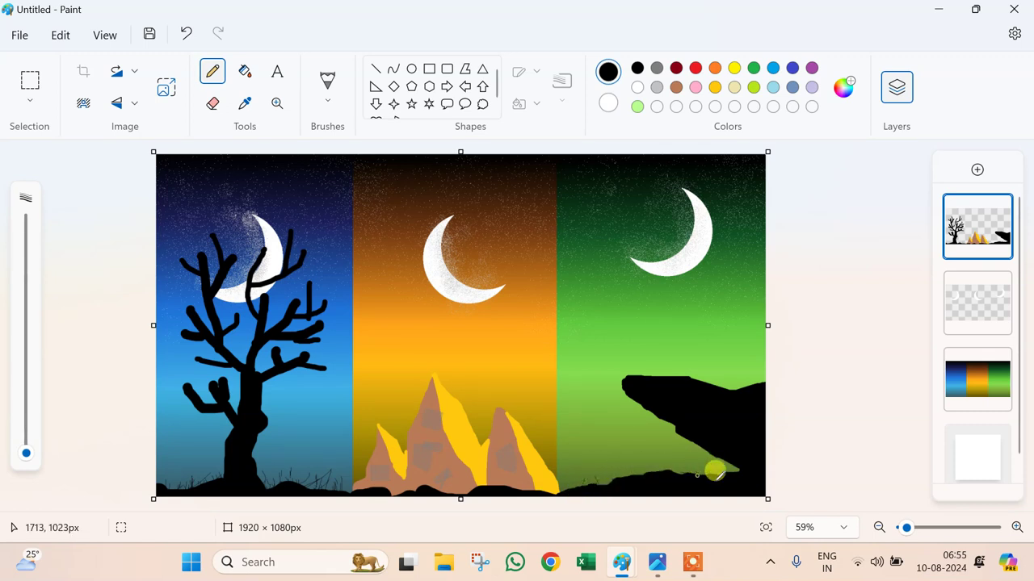
drag(660, 468, 664, 460)
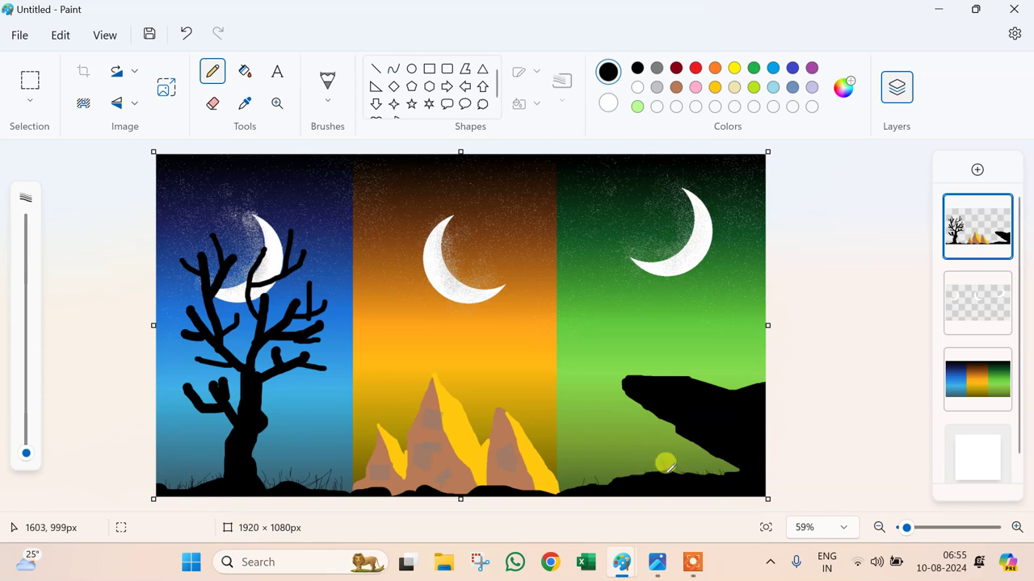